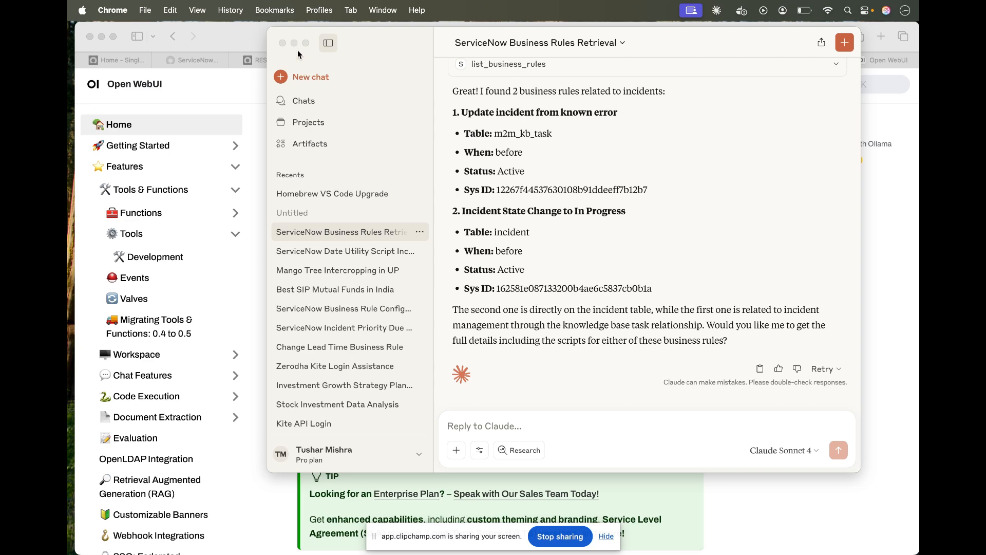
# Step: Minimise the Claude window and read the introduction on the Open WebUI documentation home page
pyautogui.click(293, 43)
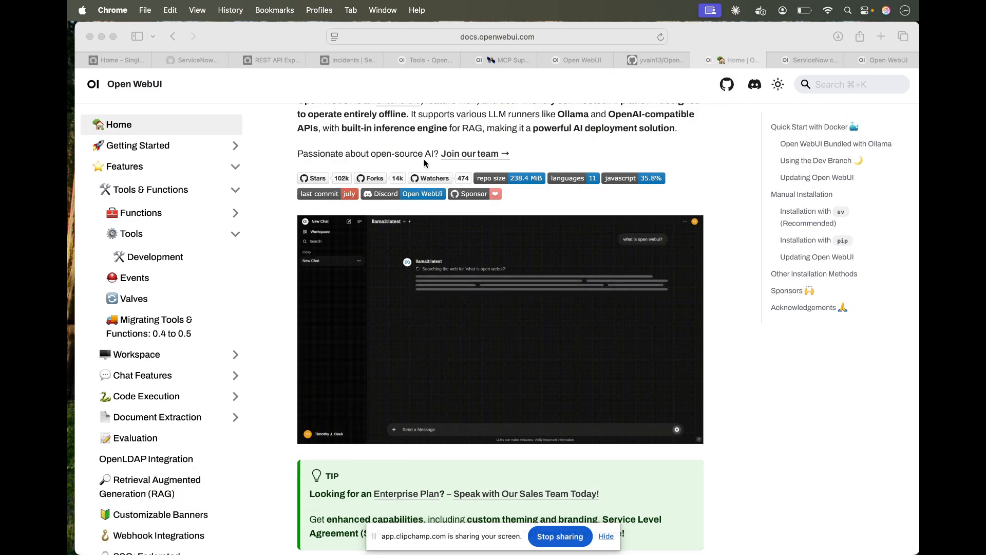
pyautogui.scroll(1, 424, 163)
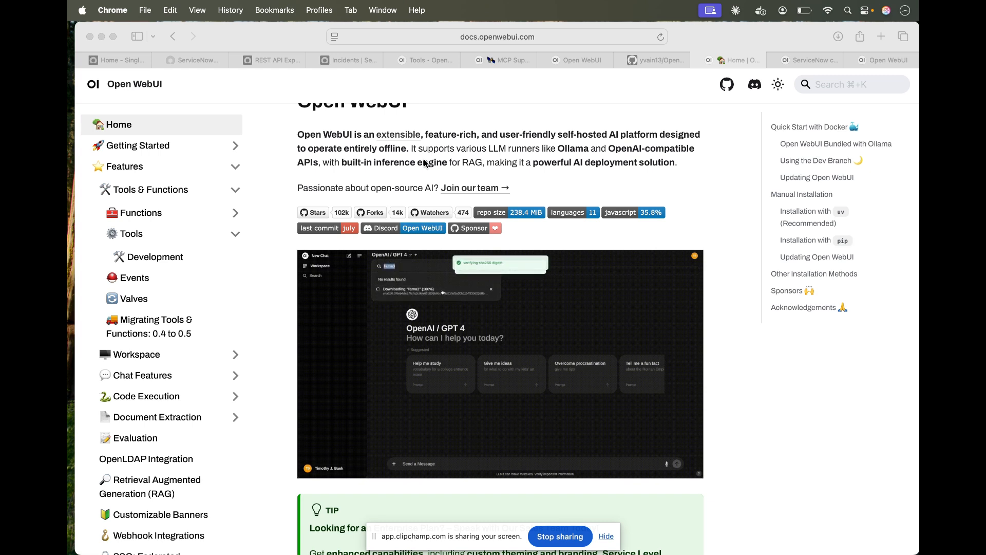
pyautogui.scroll(2, 425, 162)
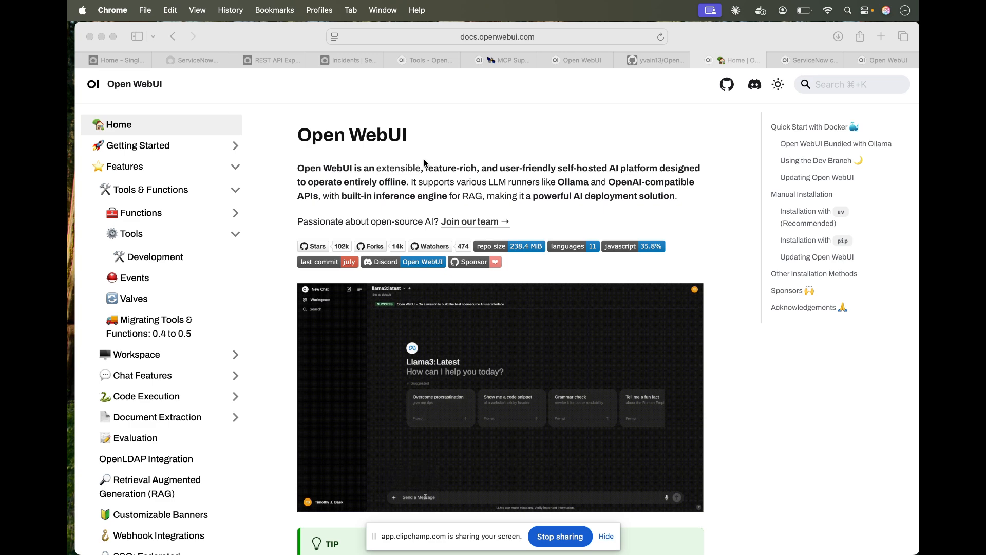
pyautogui.scroll(-3, 362, 191)
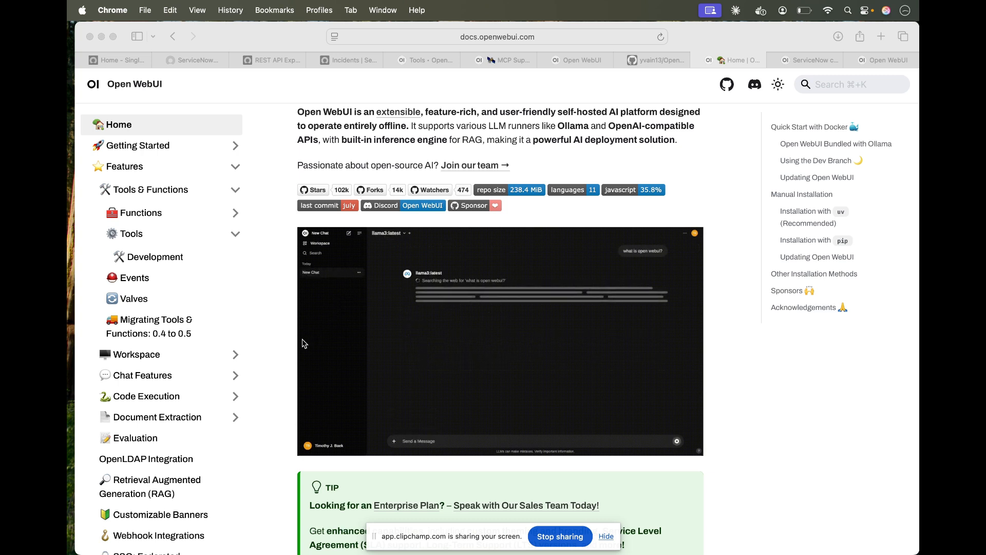
pyautogui.scroll(-1, 300, 354)
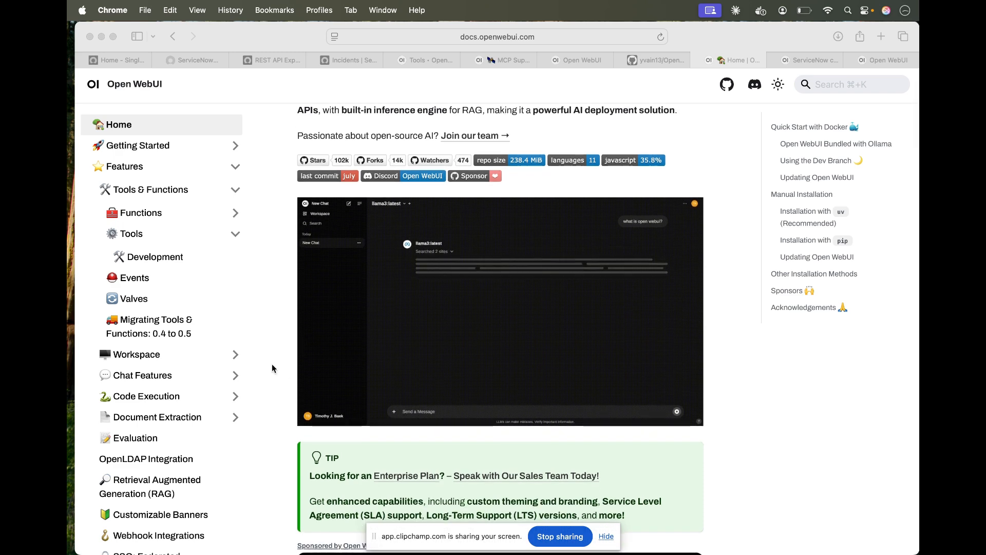
# Step: Switch to Claude and examine the tools enabled for the ServiceNowScripting connector
pyautogui.moveTo(70, 303)
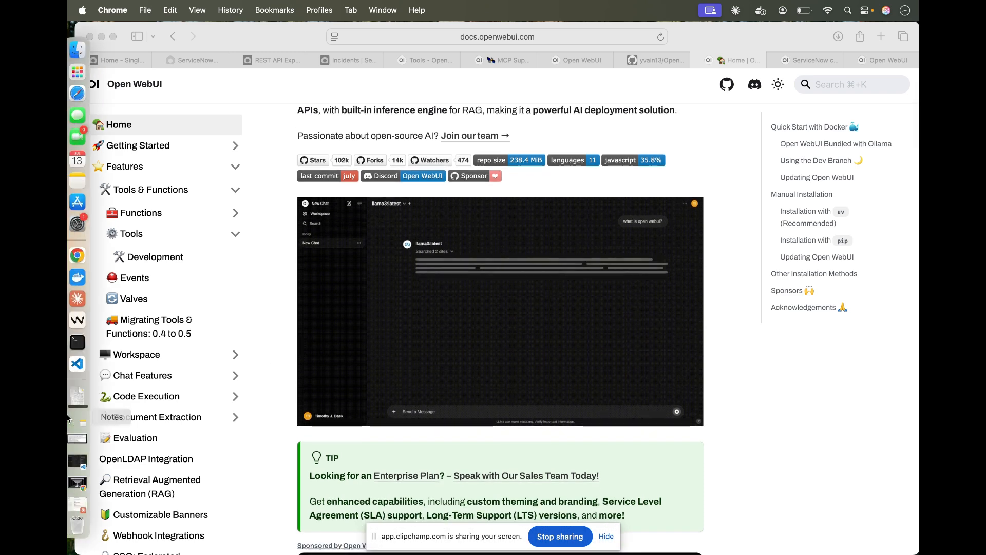
pyautogui.click(83, 299)
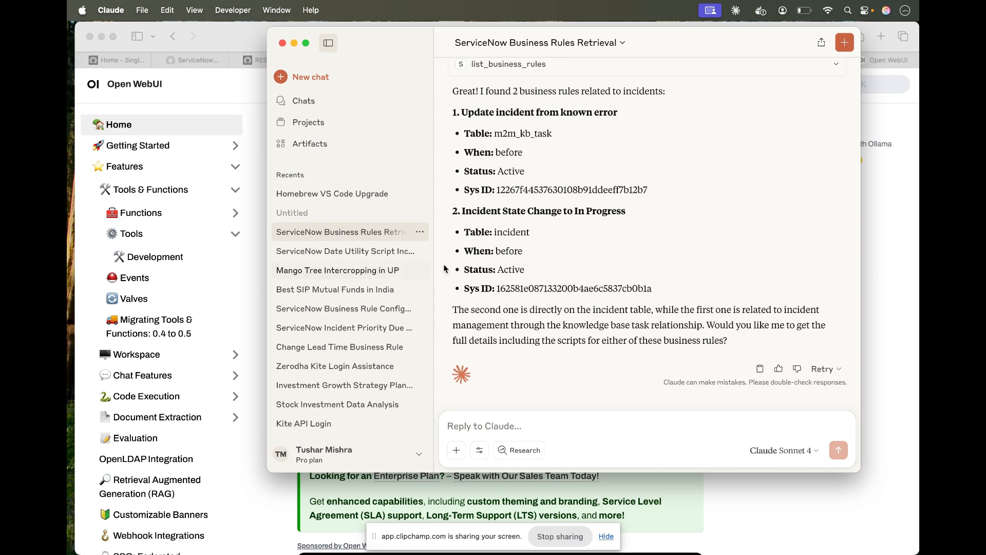
pyautogui.click(479, 448)
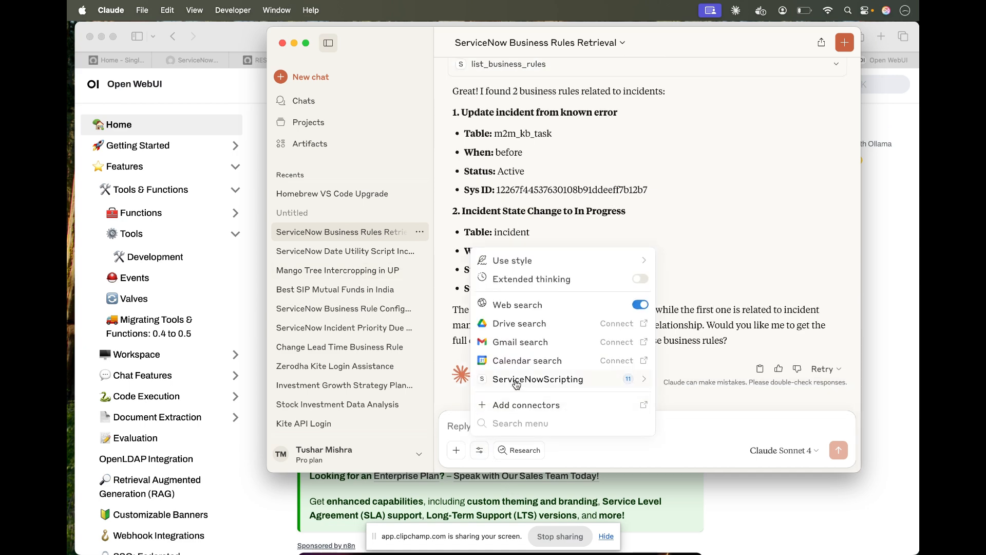
pyautogui.click(617, 380)
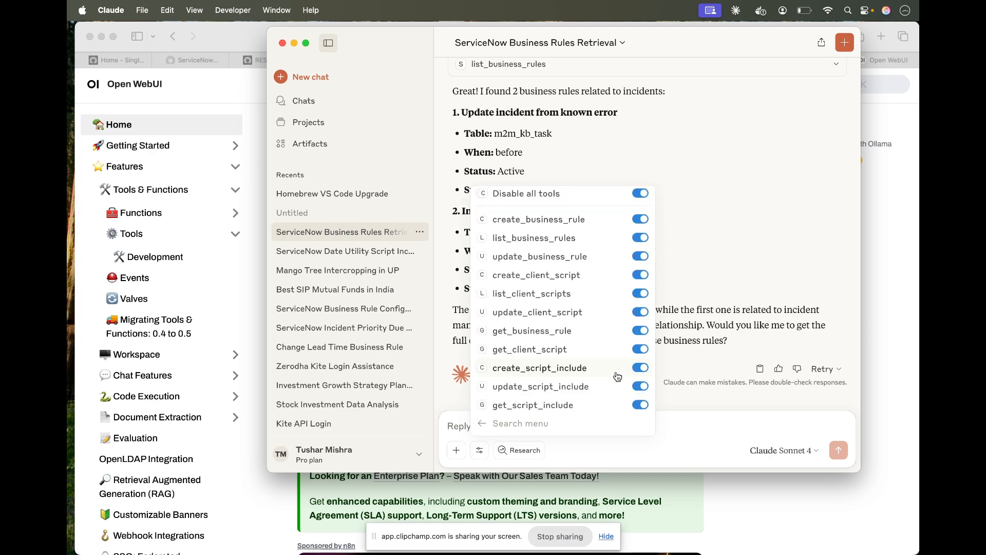
pyautogui.click(563, 162)
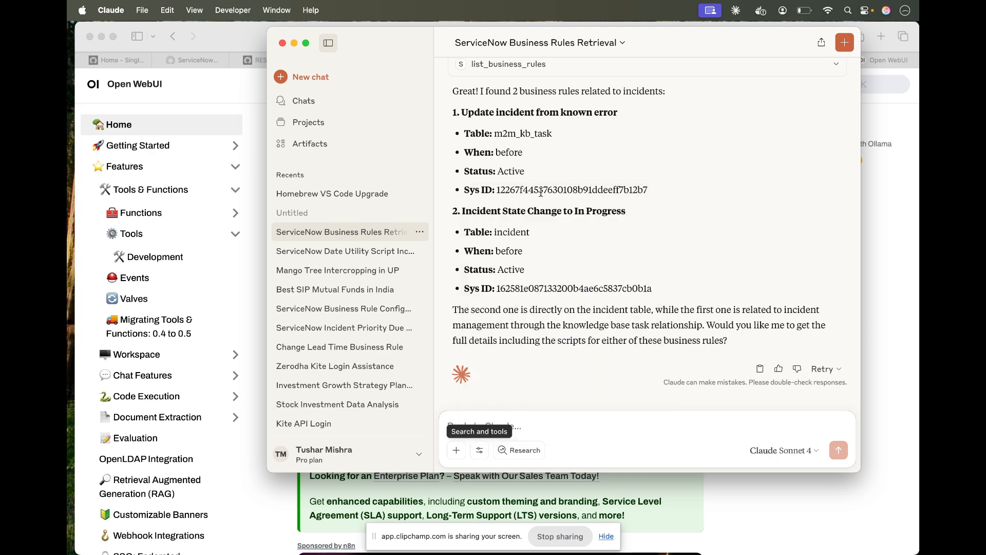
# Step: Review the incident business rules reply in the ServiceNow Business Rules Retrieval chat and minimise Claude
pyautogui.scroll(10, 520, 278)
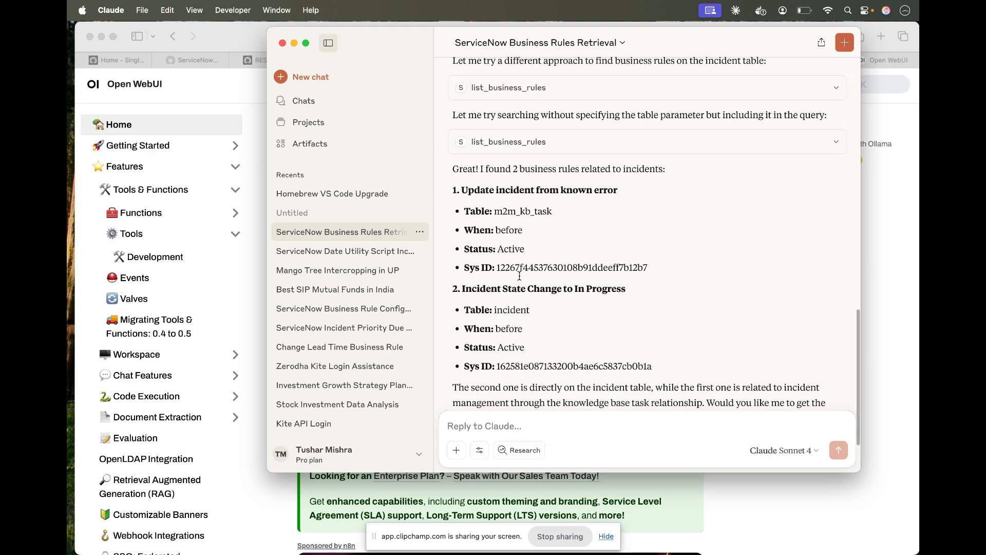
pyautogui.scroll(-10, 520, 276)
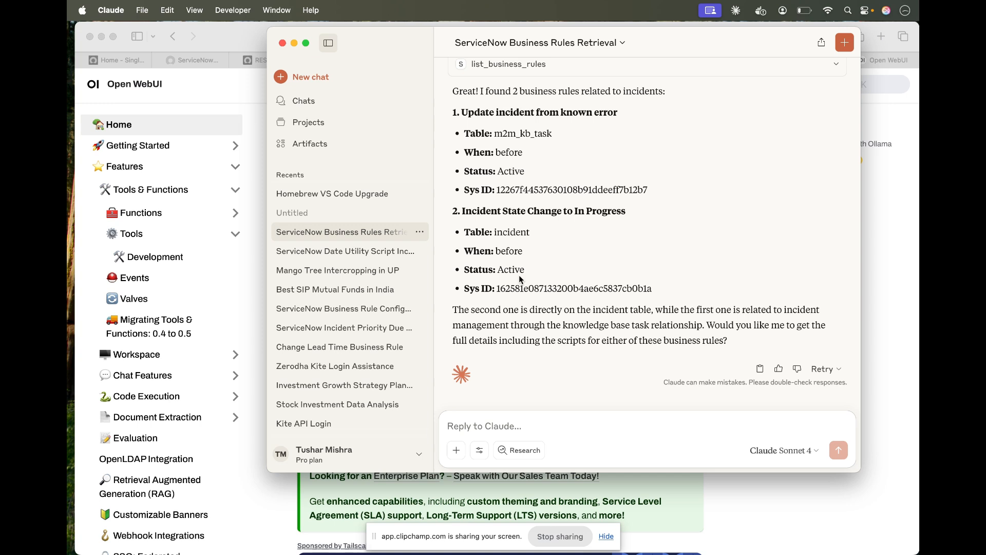
pyautogui.click(294, 44)
# Step: Open the Open WebUI GitHub repository from its documentation page and find the README's How to Install section
pyautogui.moveTo(70, 362)
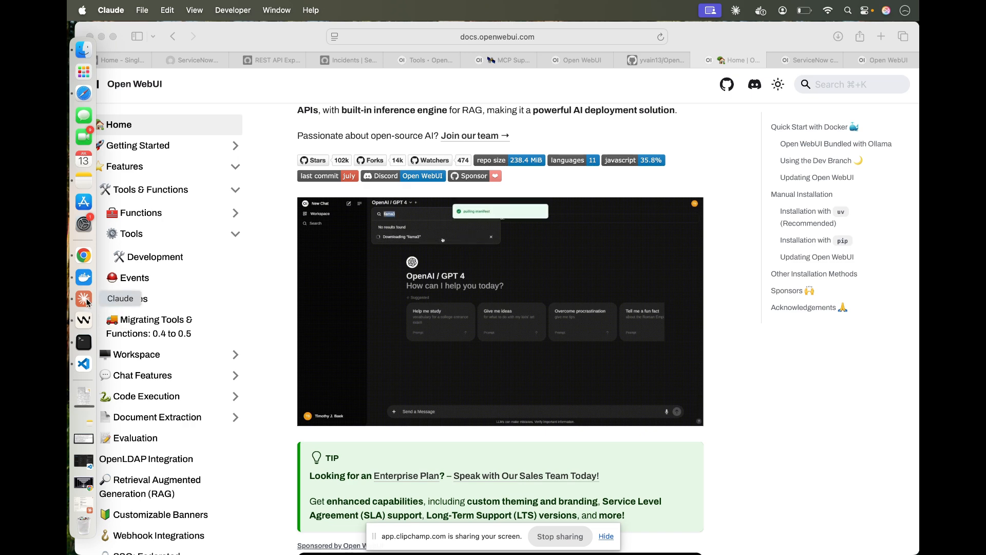
pyautogui.scroll(1, 285, 187)
pyautogui.scroll(3, 285, 184)
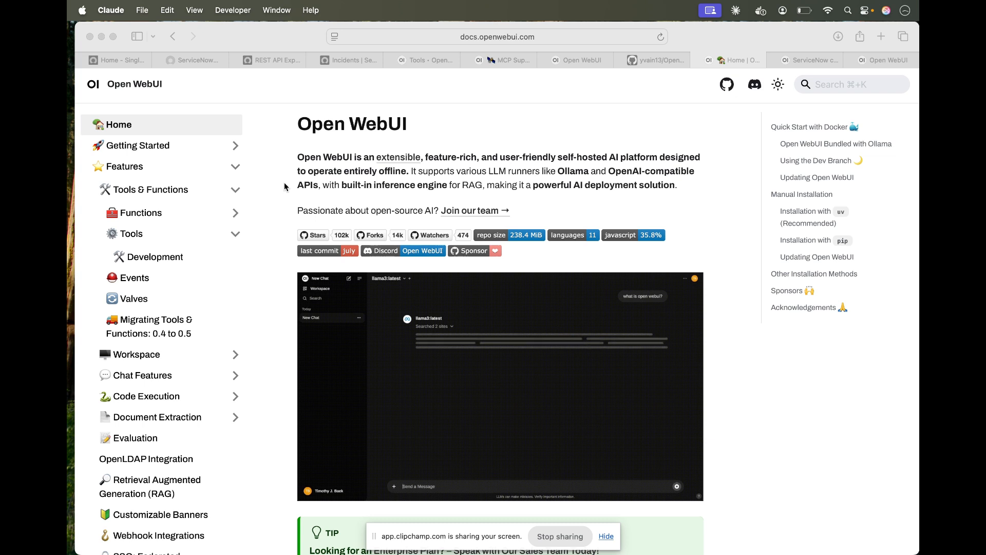
pyautogui.click(420, 128)
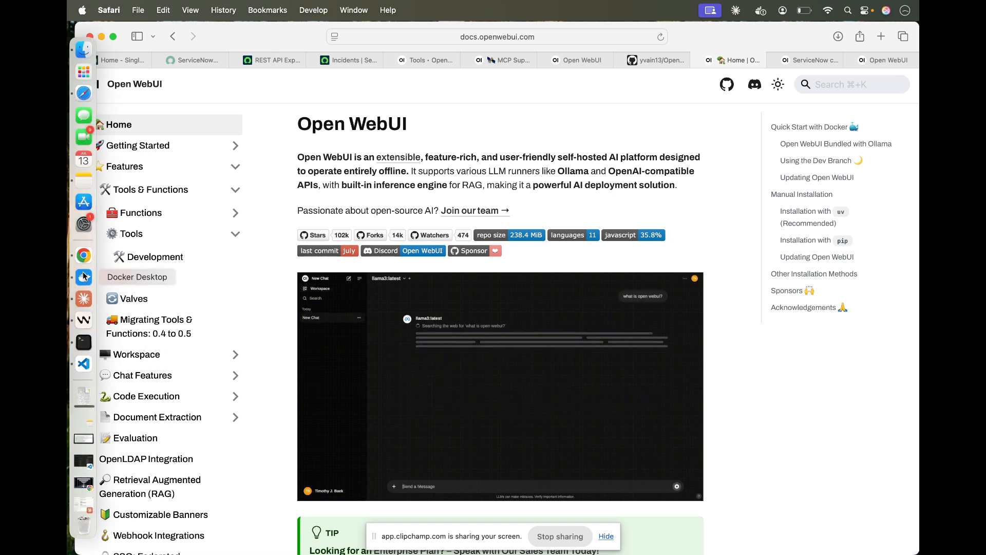
pyautogui.click(726, 83)
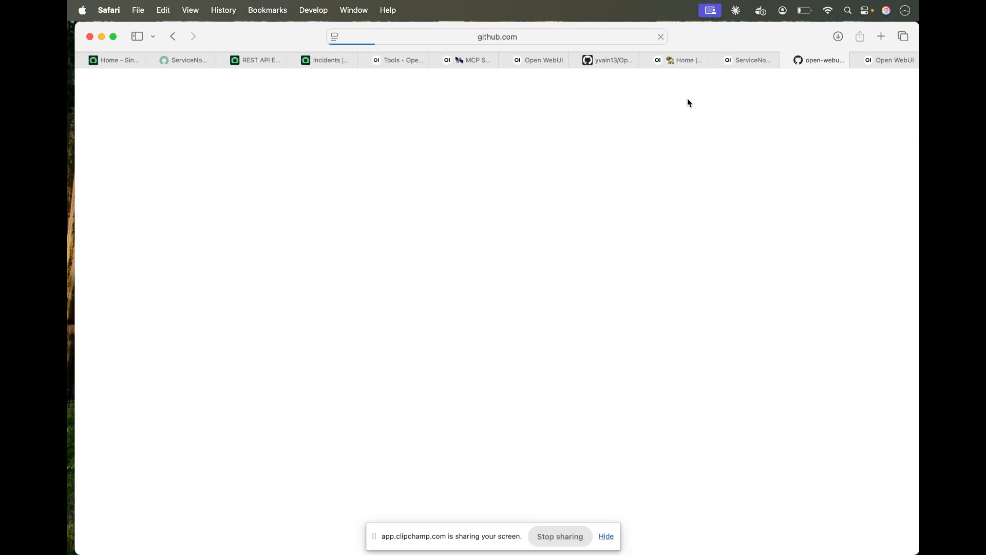
pyautogui.scroll(-20, 100, 308)
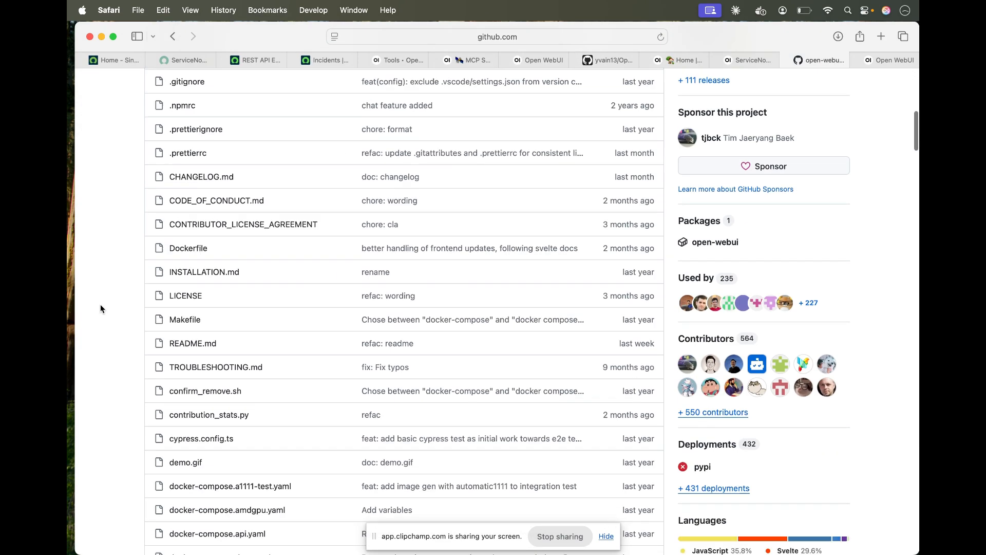
pyautogui.scroll(-15, 101, 308)
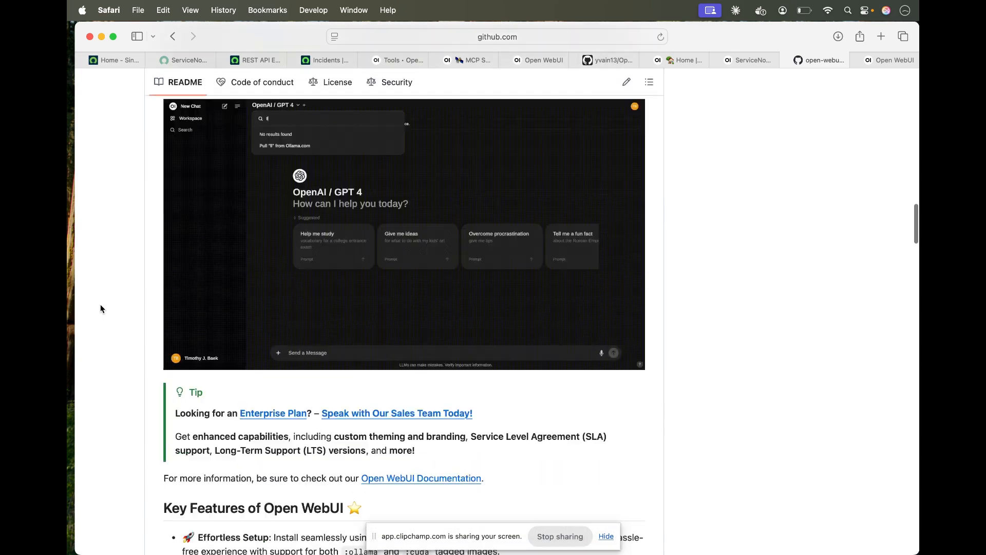
pyautogui.scroll(-15, 100, 308)
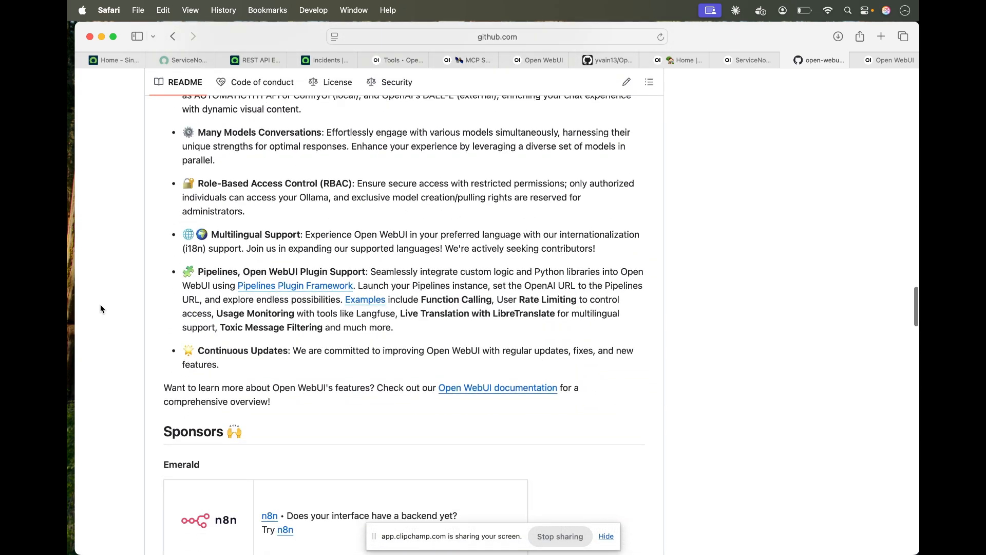
pyautogui.scroll(-5, 100, 308)
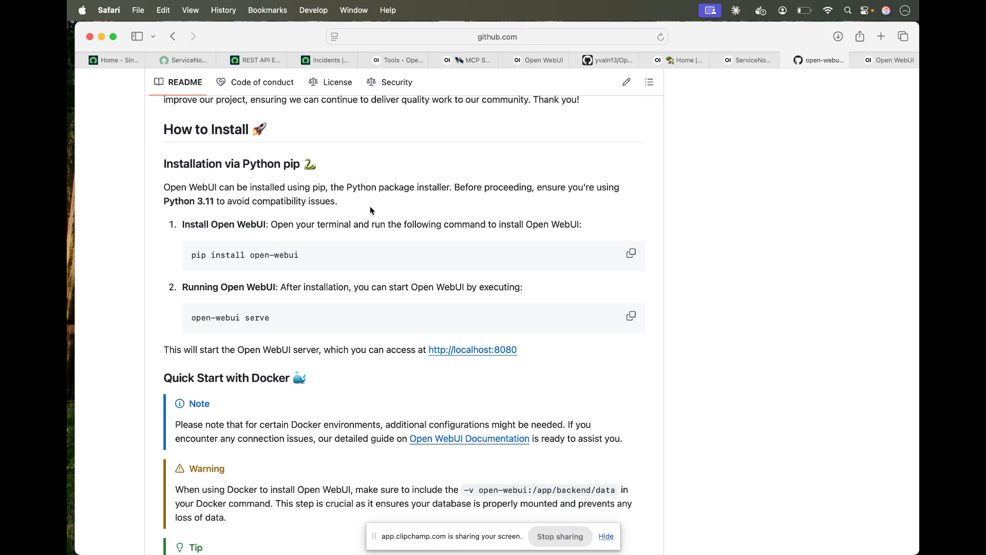
# Step: Read the README's Python pip installation instructions and the Docker commands for the default configuration
pyautogui.scroll(-2, 370, 210)
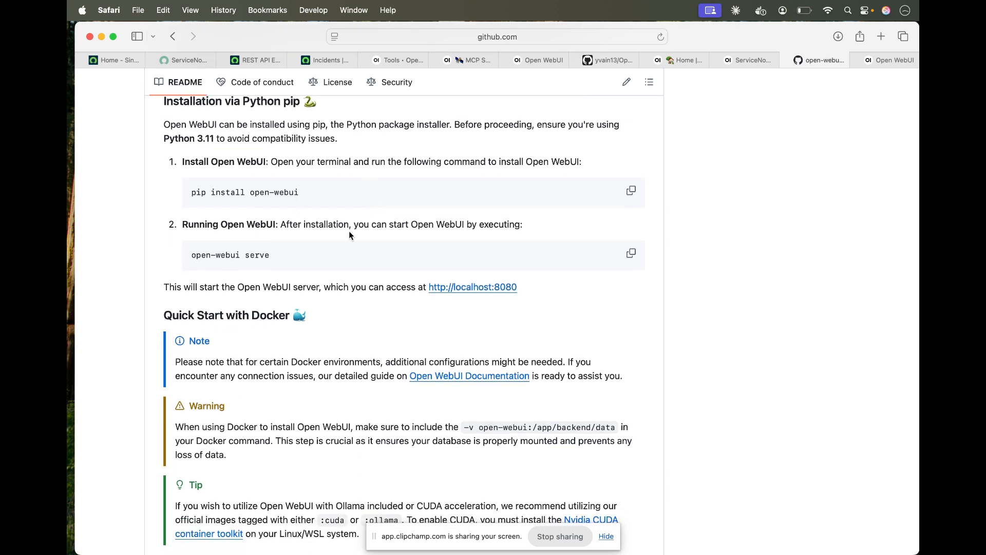
pyautogui.scroll(-1, 299, 274)
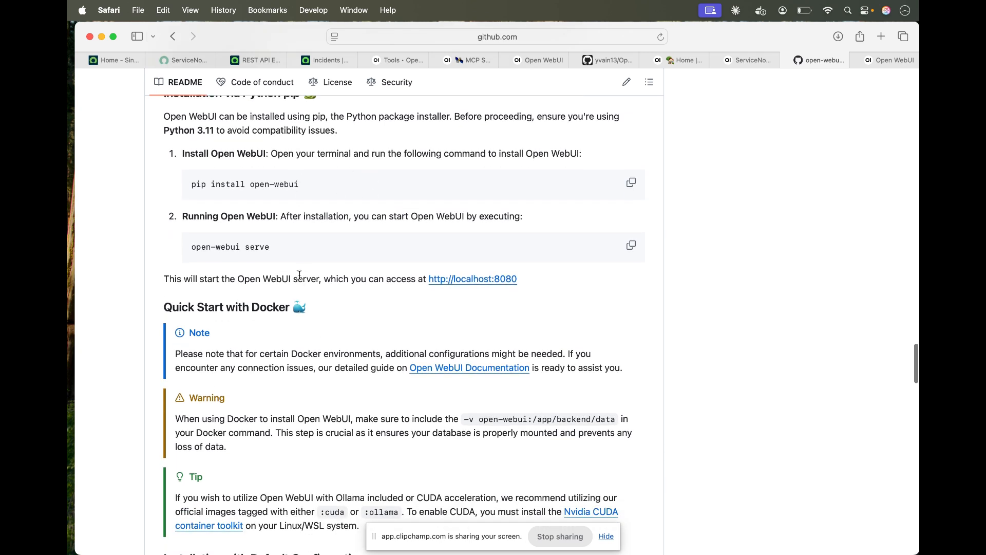
pyautogui.scroll(-12, 355, 267)
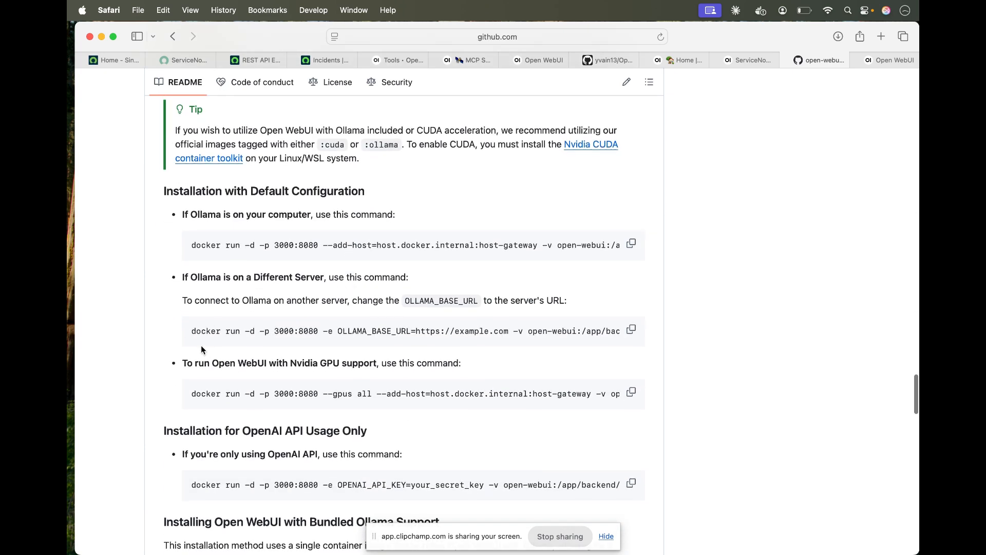
pyautogui.scroll(4, 201, 348)
pyautogui.scroll(-4, 201, 347)
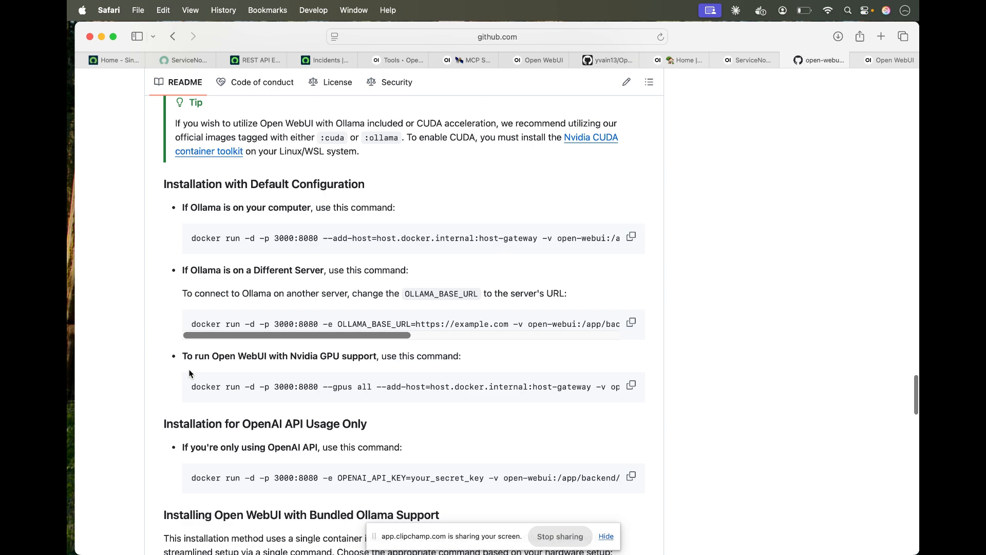
# Step: Examine the full CPU-only docker run command for installing Open WebUI with bundled Ollama support
pyautogui.scroll(-9, 189, 372)
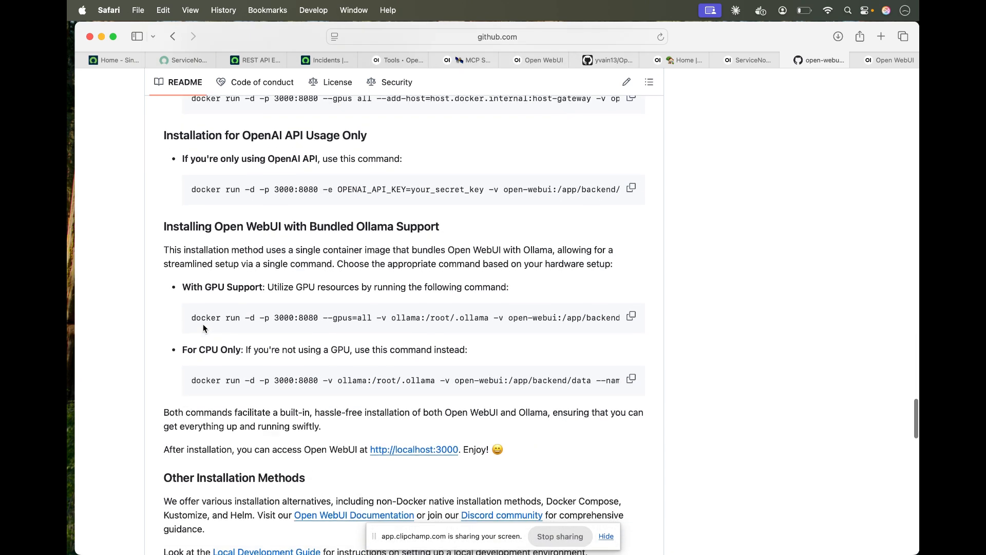
pyautogui.scroll(-1, 200, 339)
pyautogui.moveTo(215, 377); pyautogui.dragTo(630, 386)
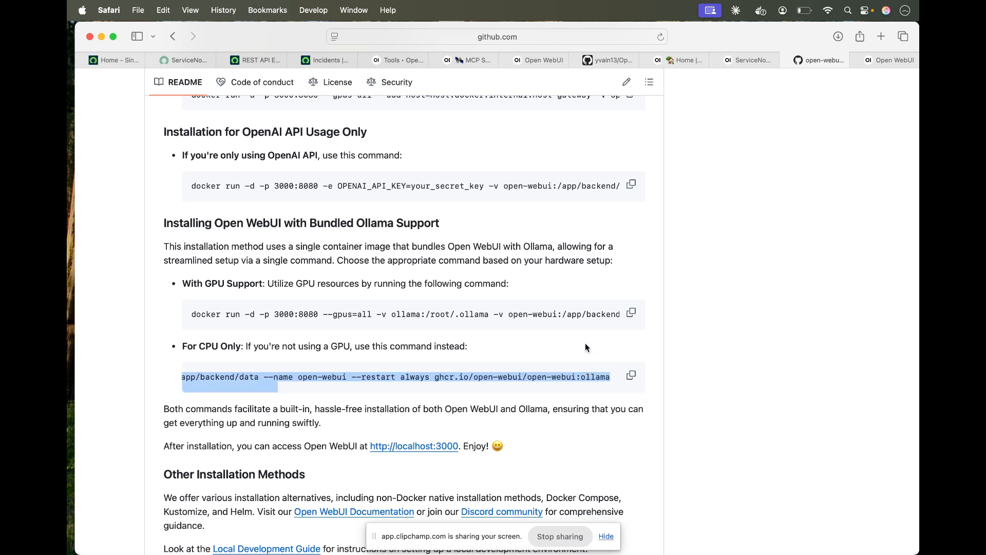
pyautogui.click(584, 347)
pyautogui.scroll(-2, 585, 347)
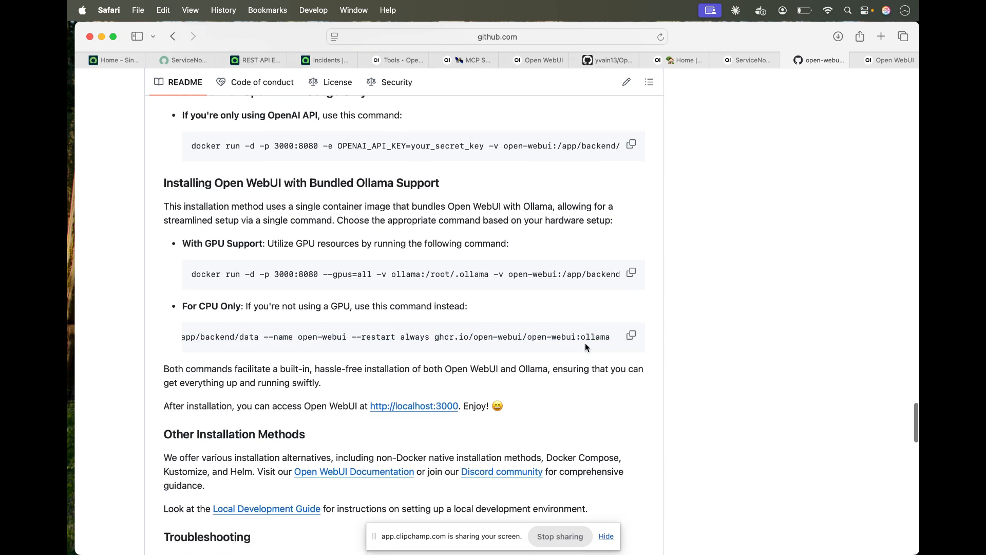
# Step: Switch to Docker Desktop, view the list of all containers, and return to the README in Safari
pyautogui.moveTo(70, 295)
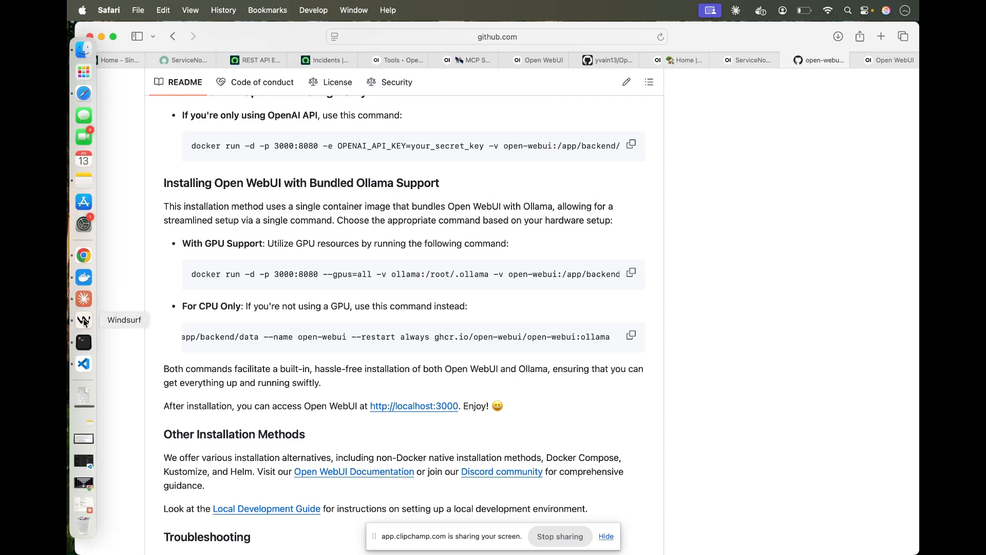
pyautogui.click(84, 278)
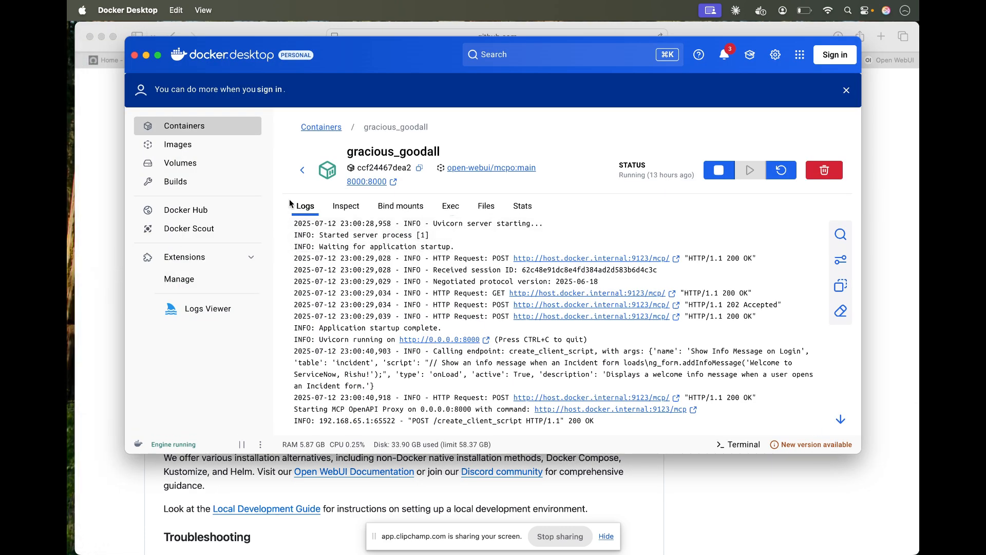
pyautogui.click(303, 175)
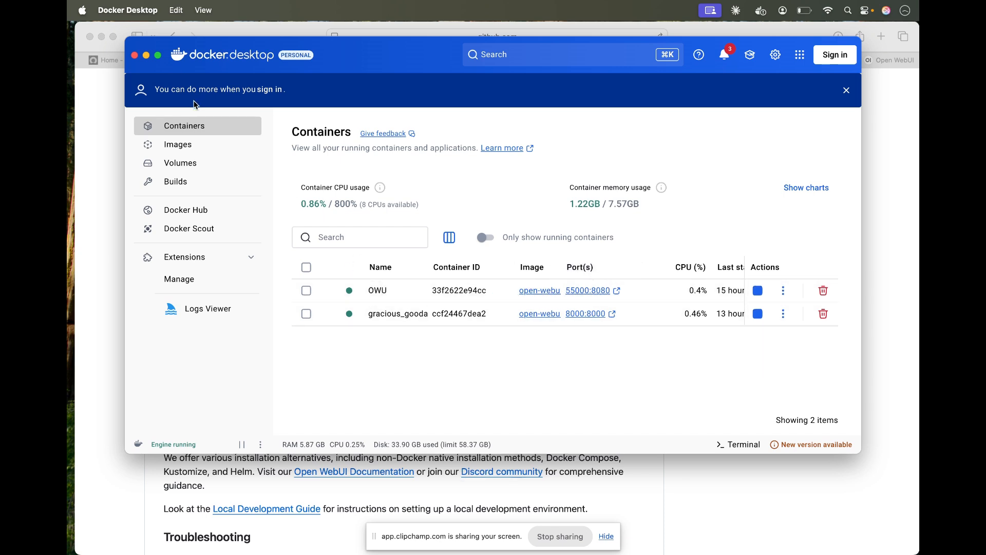
pyautogui.click(147, 55)
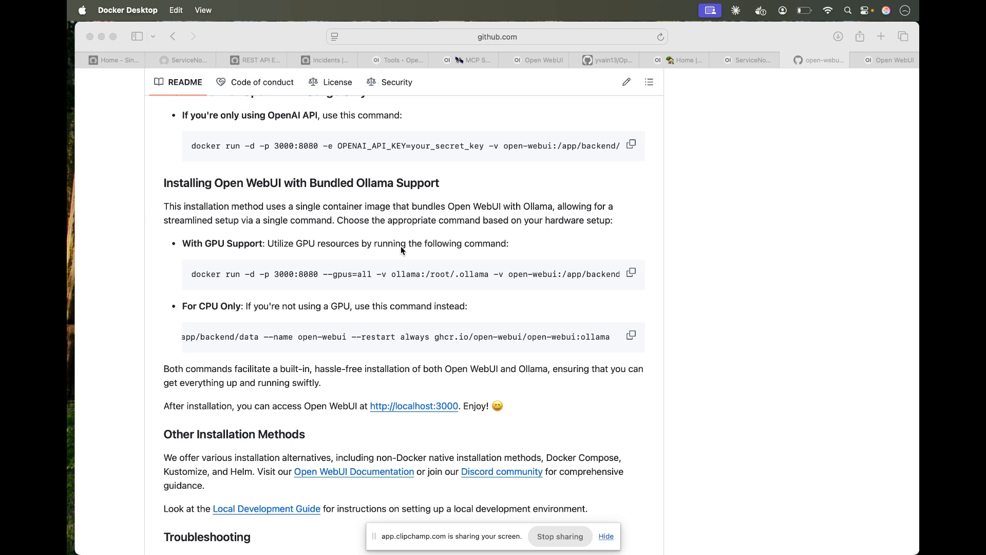
pyautogui.click(411, 231)
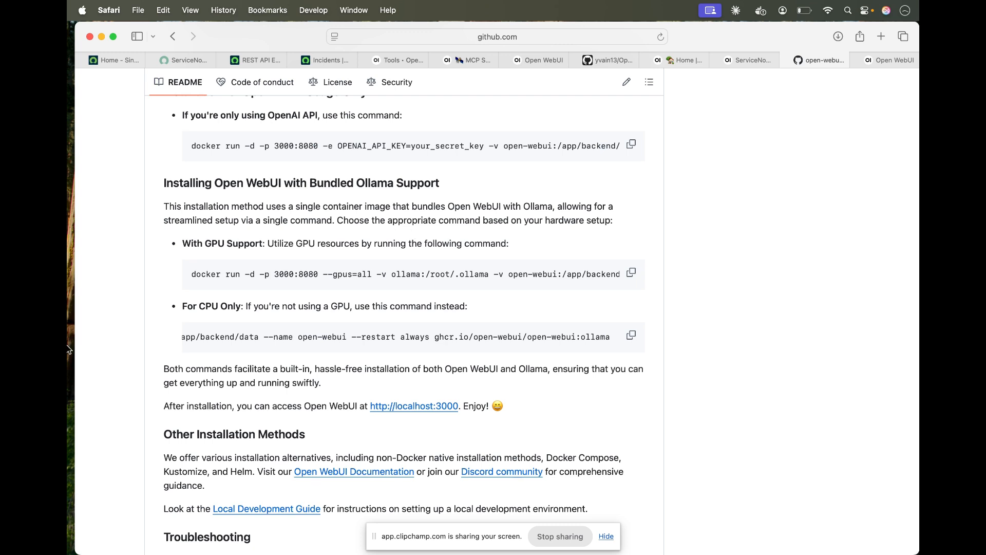
# Step: Start a new chat in the local Open WebUI instance and choose the gpt-4.1-mini model
pyautogui.click(409, 62)
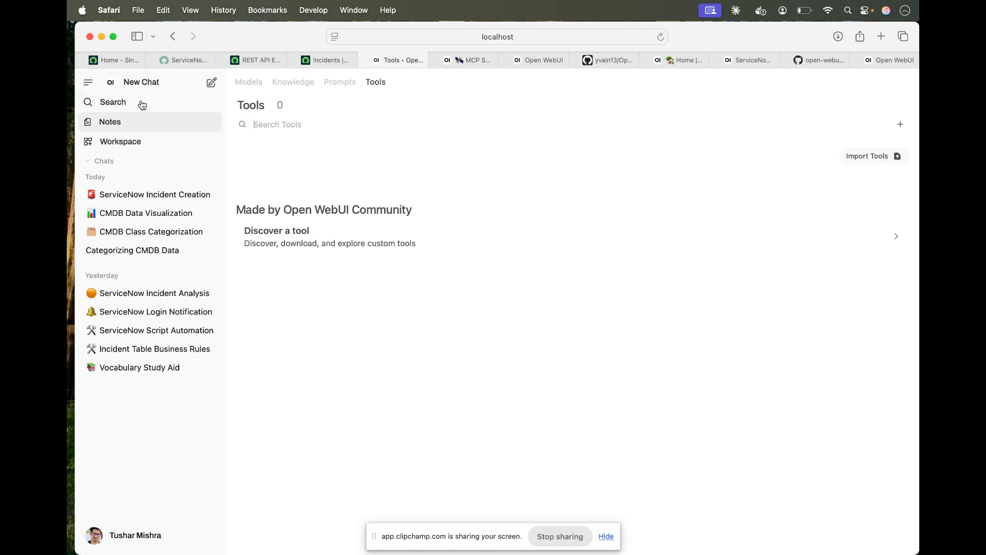
pyautogui.click(160, 80)
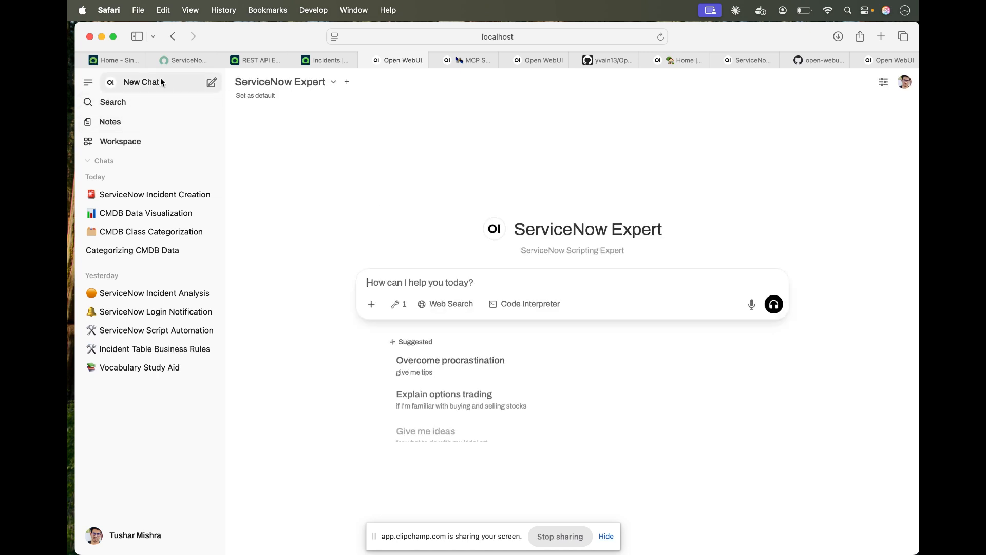
pyautogui.click(326, 84)
pyautogui.click(290, 151)
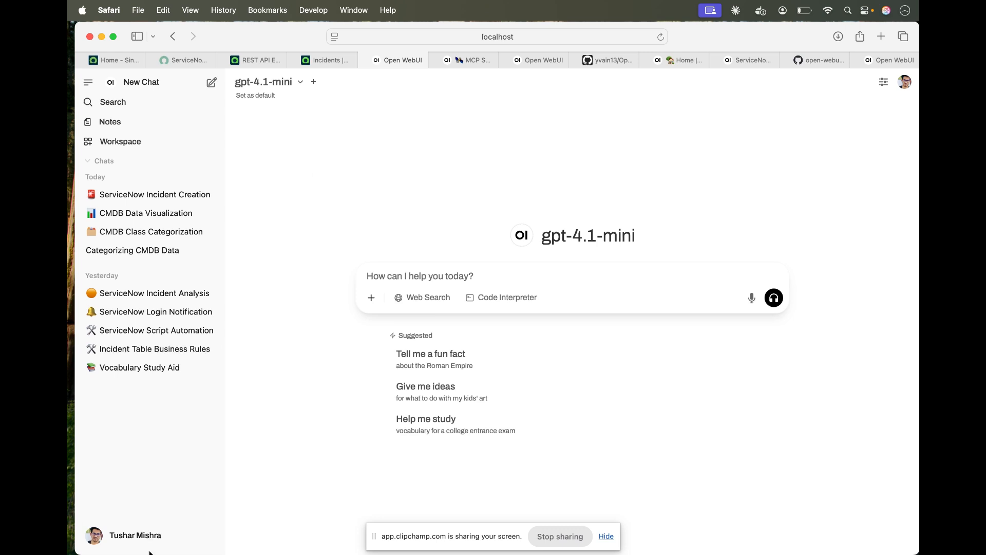
# Step: Open the Admin Panel's connection settings and view the configured OpenAI and Ollama API connections
pyautogui.click(140, 539)
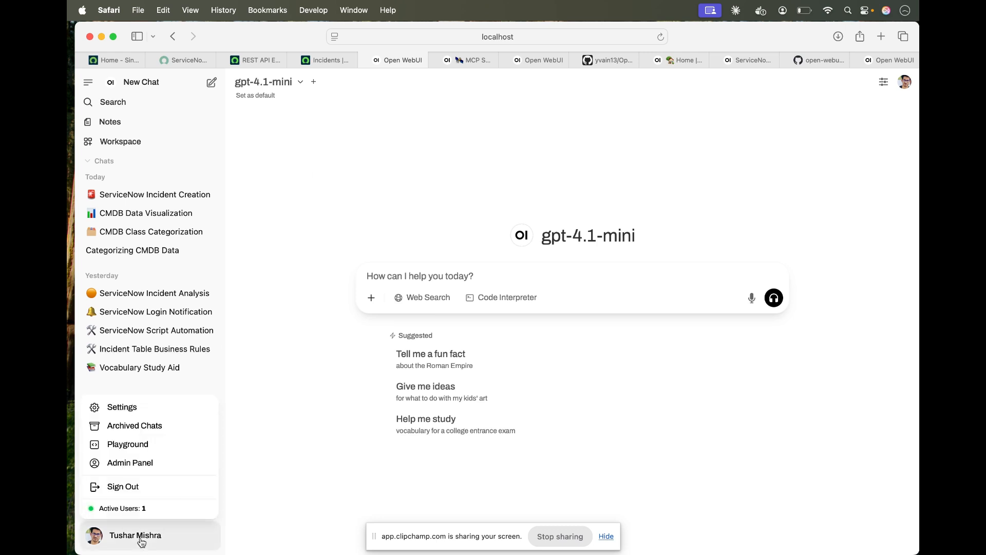
pyautogui.click(128, 464)
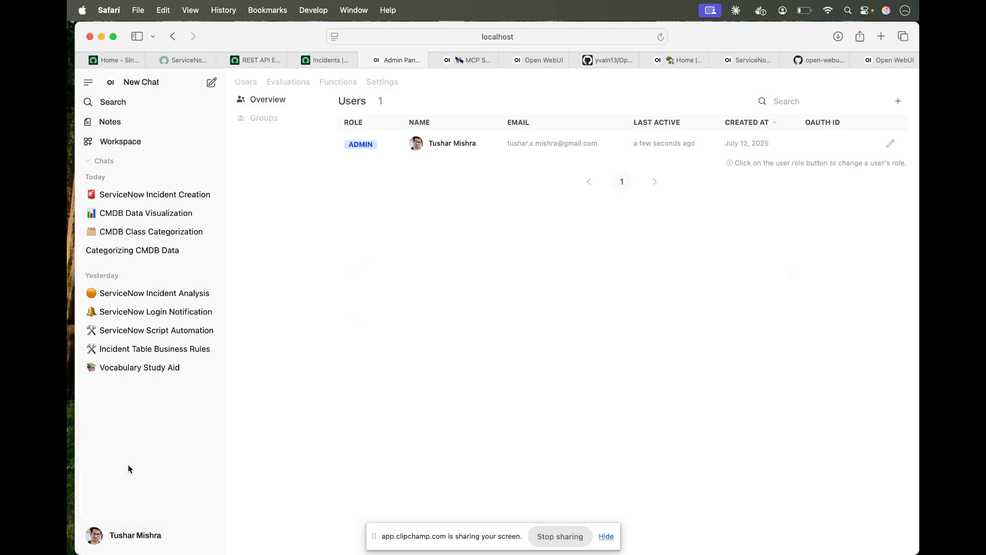
pyautogui.click(383, 81)
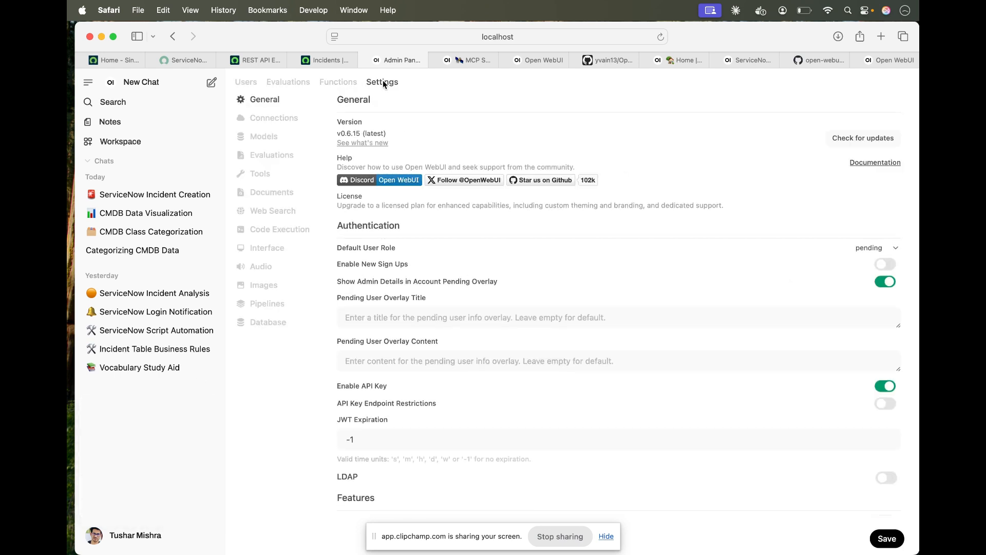
pyautogui.click(268, 118)
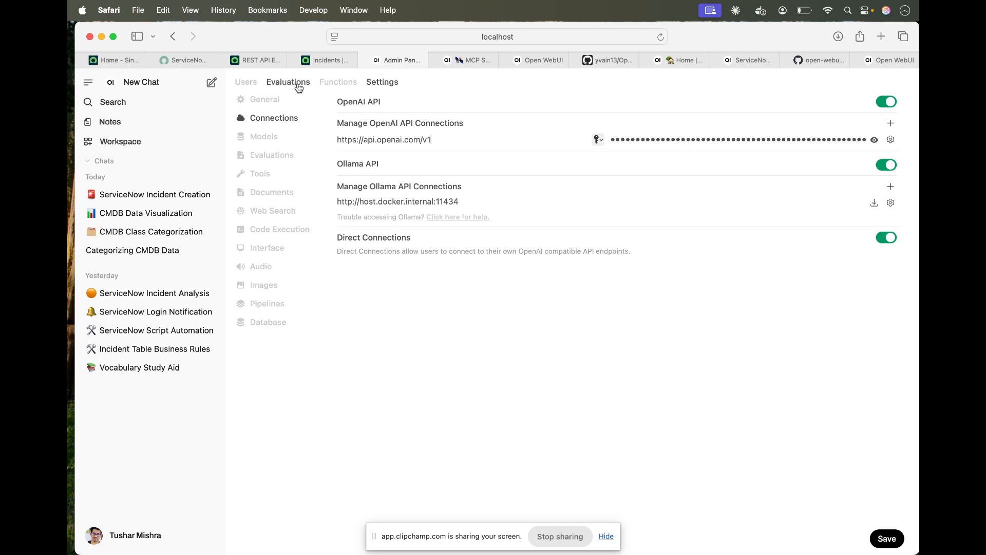
# Step: View the general user settings, close them, and open the Workspace's models page
pyautogui.click(137, 537)
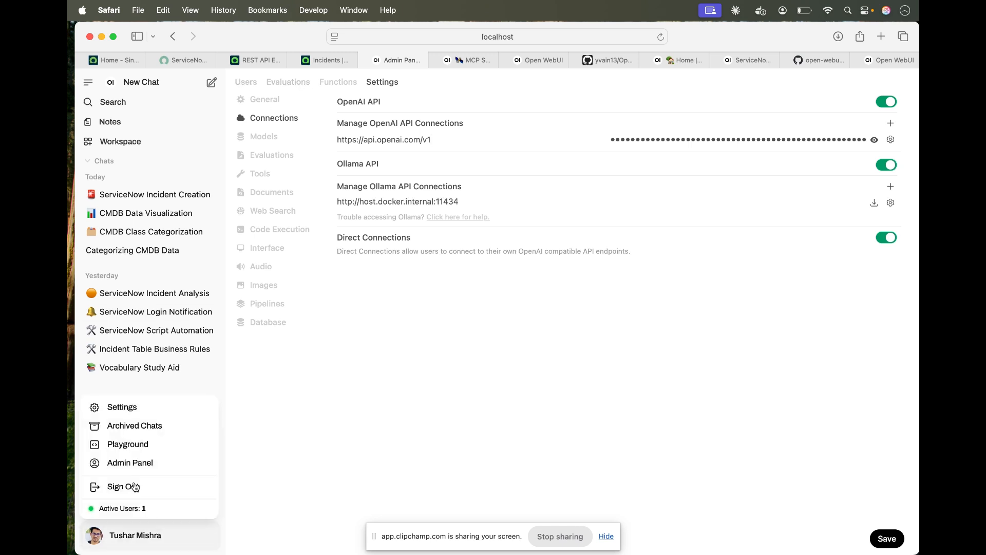
pyautogui.click(125, 410)
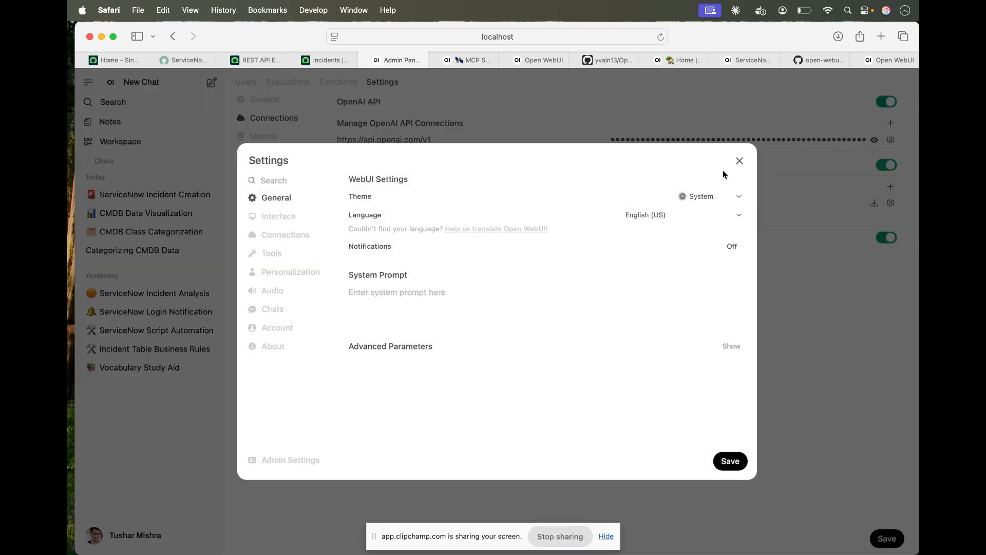
pyautogui.click(740, 163)
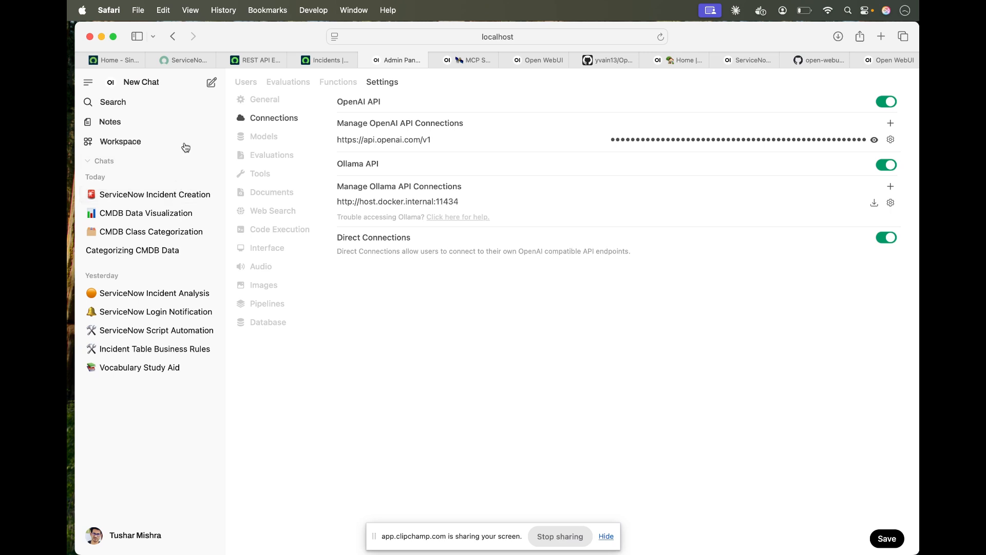
pyautogui.click(156, 143)
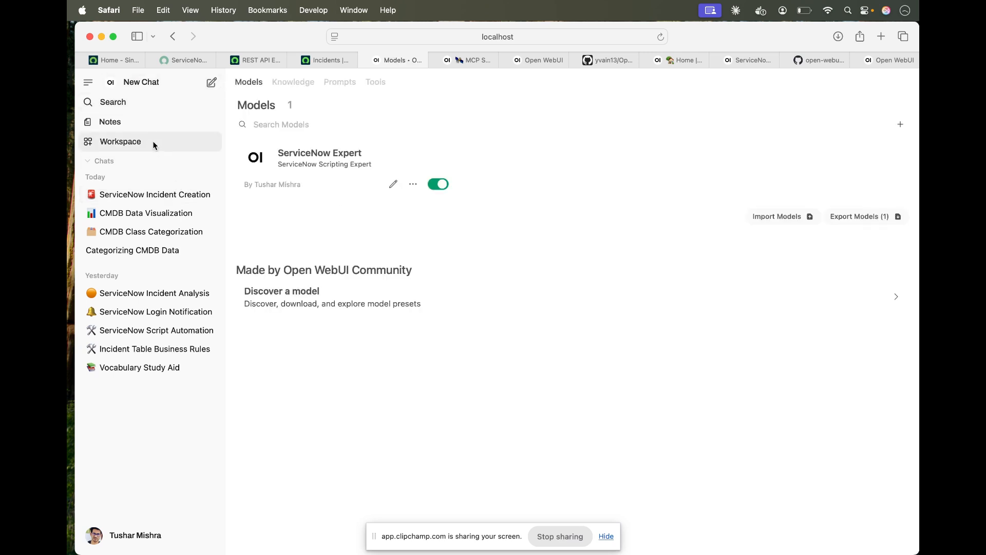
# Step: Switch to Claude, view the tools offered by the ServiceNowScripting connector, and return to Open WebUI in Safari
pyautogui.moveTo(69, 307)
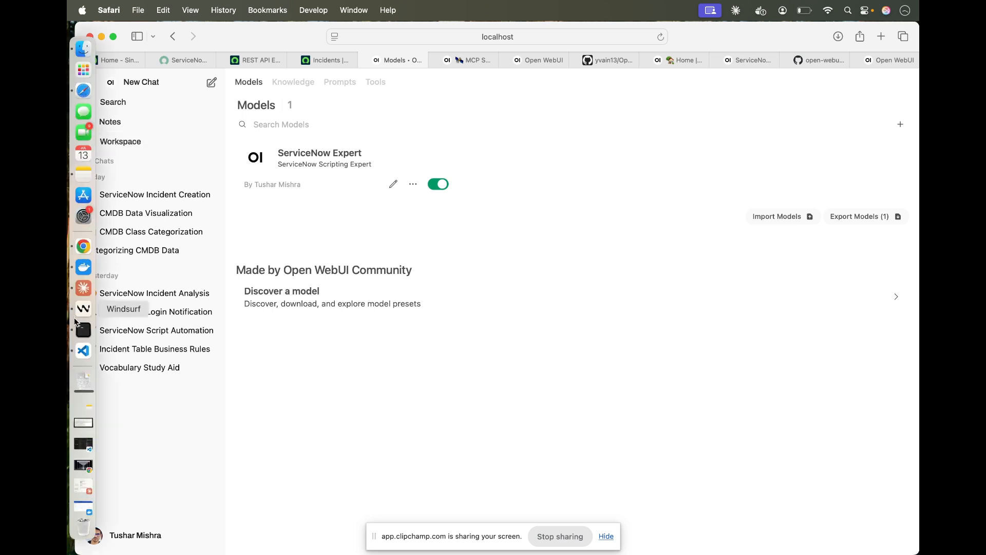
pyautogui.click(84, 287)
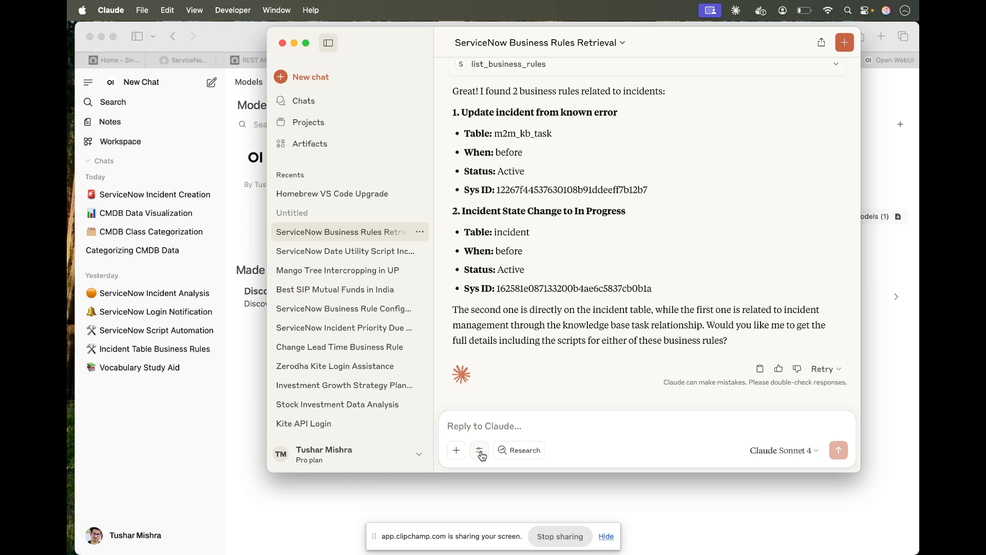
pyautogui.click(480, 451)
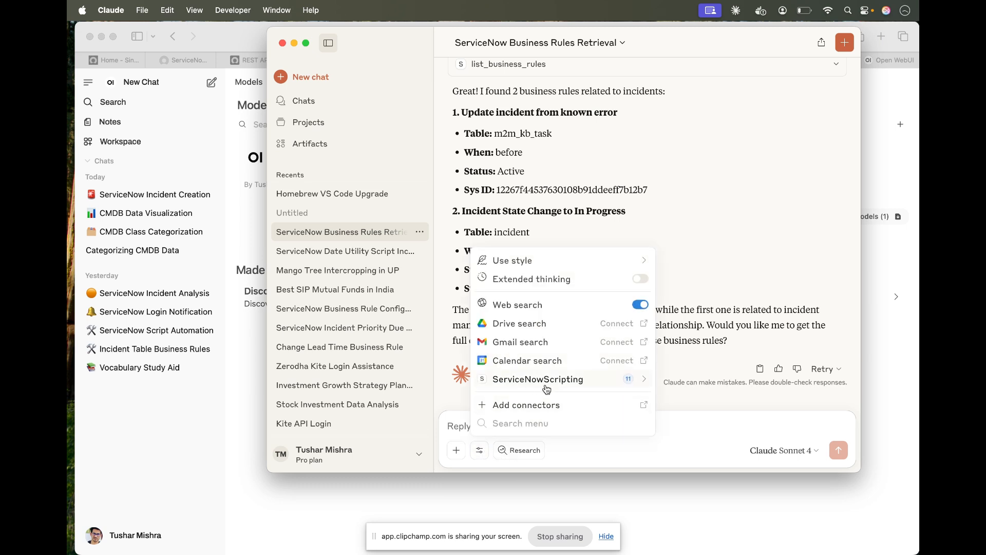
pyautogui.click(645, 379)
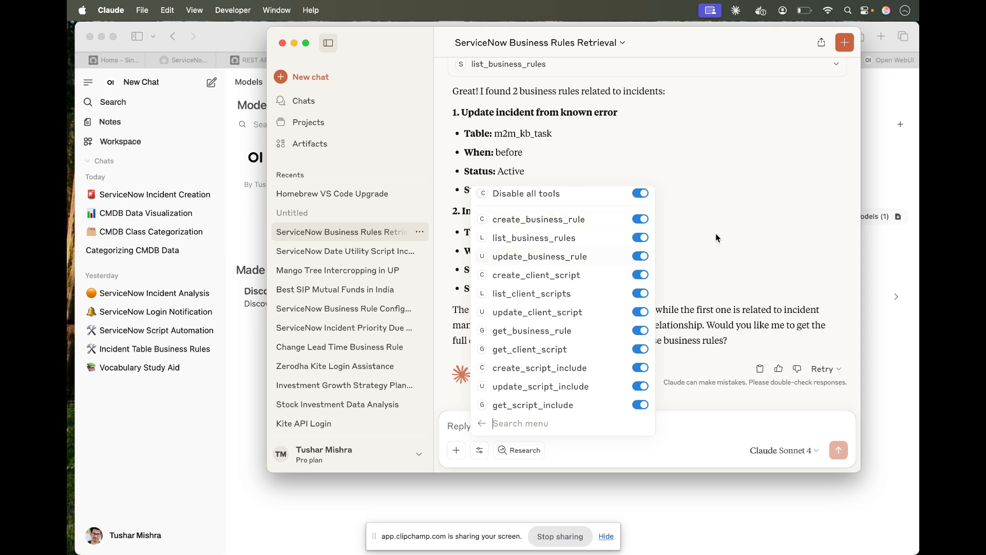
pyautogui.click(729, 221)
pyautogui.click(892, 167)
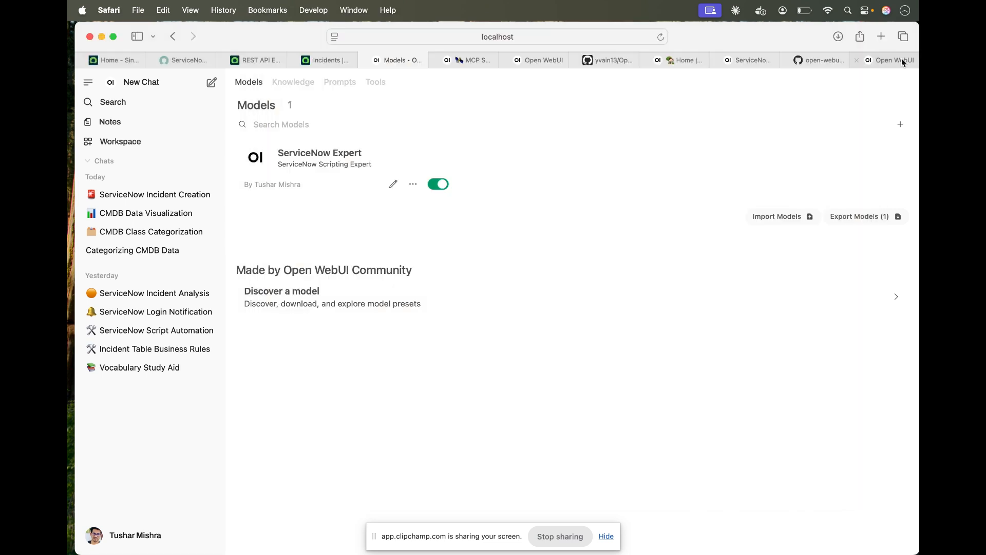
# Step: Open youtube.com in a new browser tab and go to the signed-in account's own channel page
pyautogui.click(880, 36)
pyautogui.write('youtube.com/')
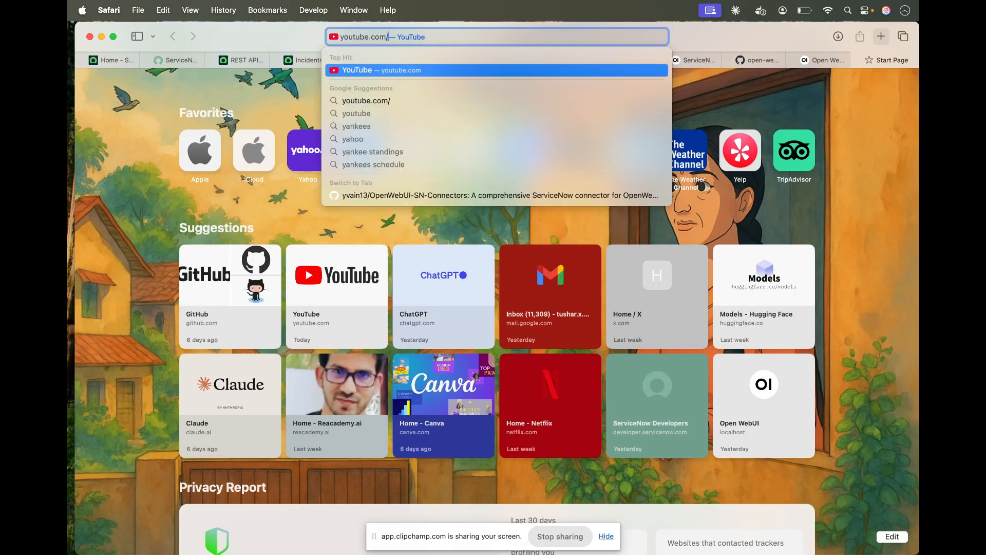
pyautogui.press('Return')
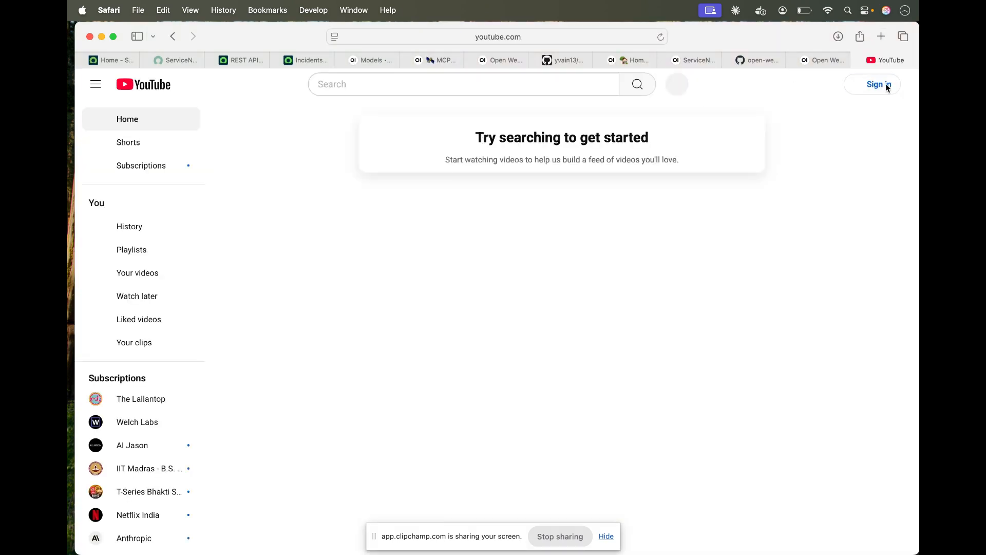
pyautogui.click(878, 86)
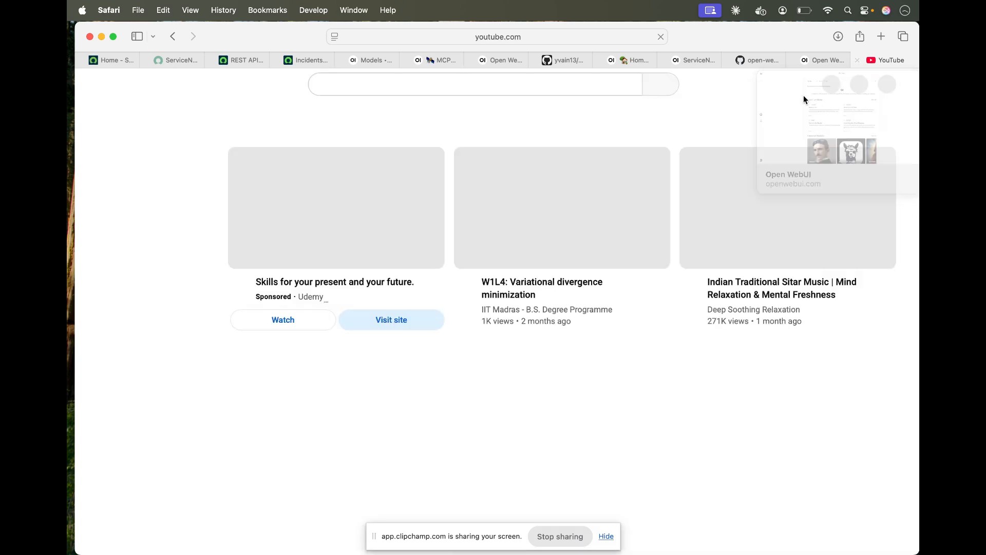
pyautogui.click(884, 86)
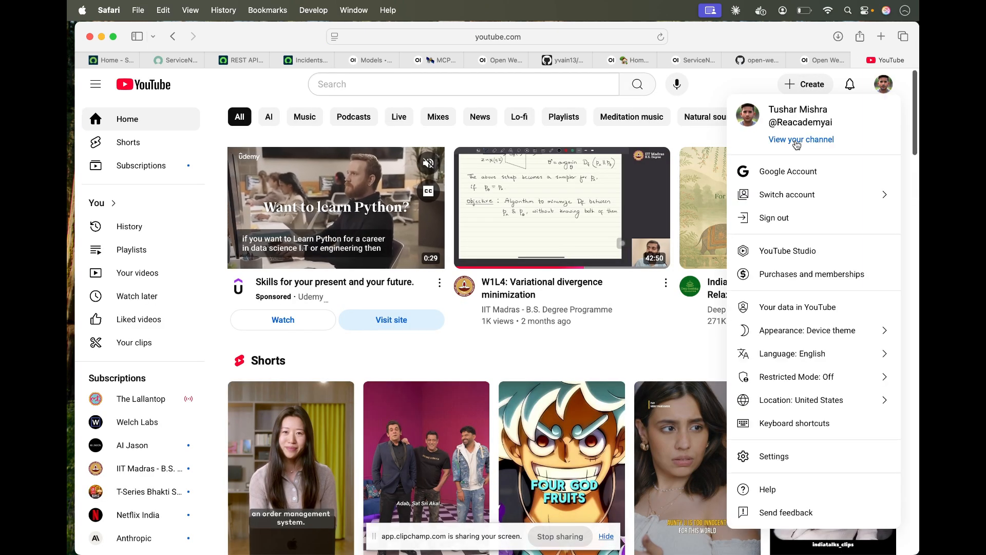
pyautogui.click(796, 141)
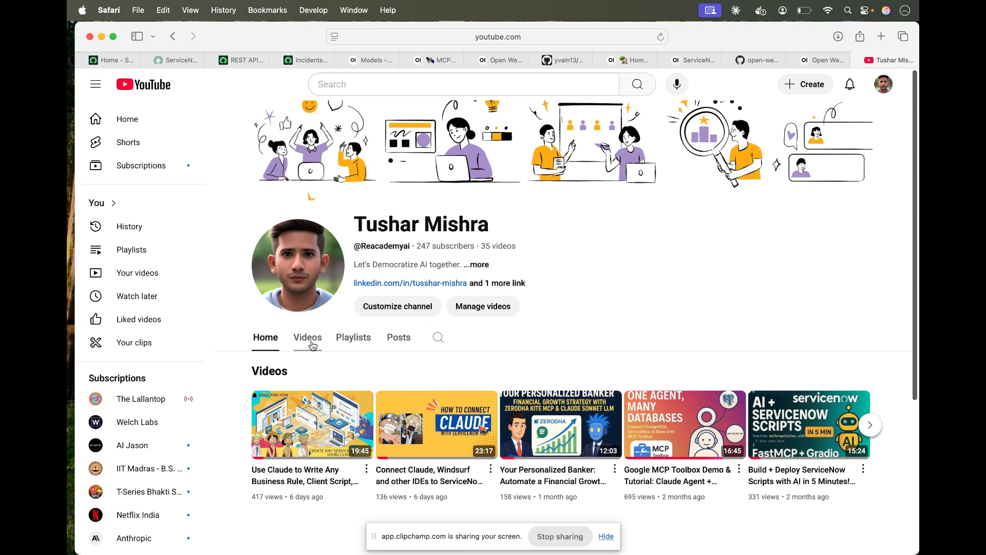
# Step: Browse the channel's videos and open "Connect Claude, Windsurf and other IDEs to ServiceNow MCP | Full Setup"
pyautogui.scroll(-5, 524, 269)
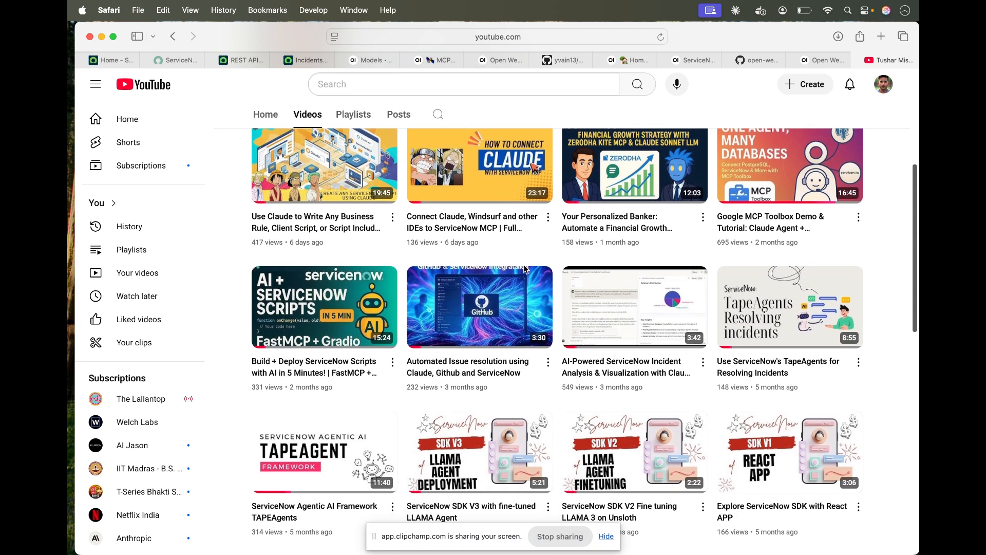
pyautogui.scroll(1, 524, 269)
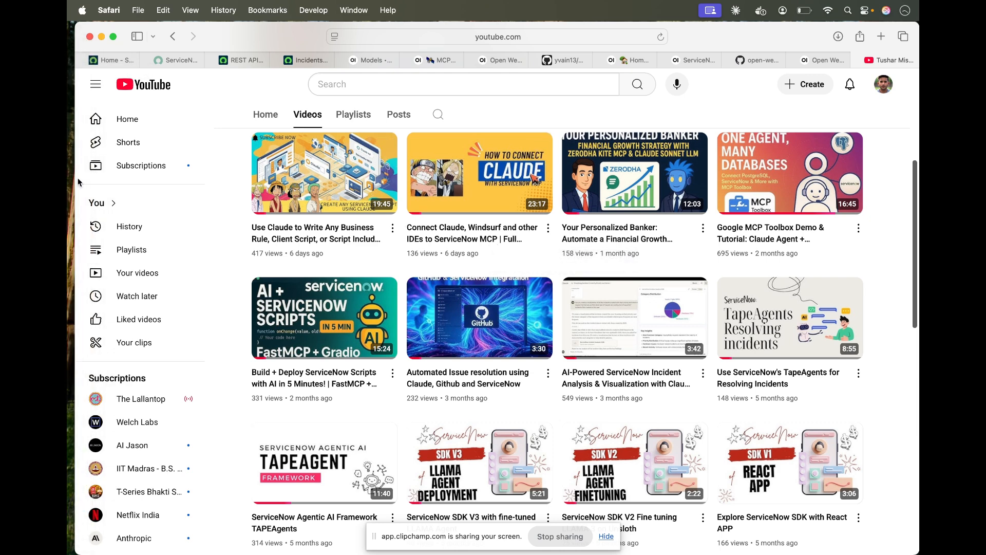
pyautogui.moveTo(82, 116)
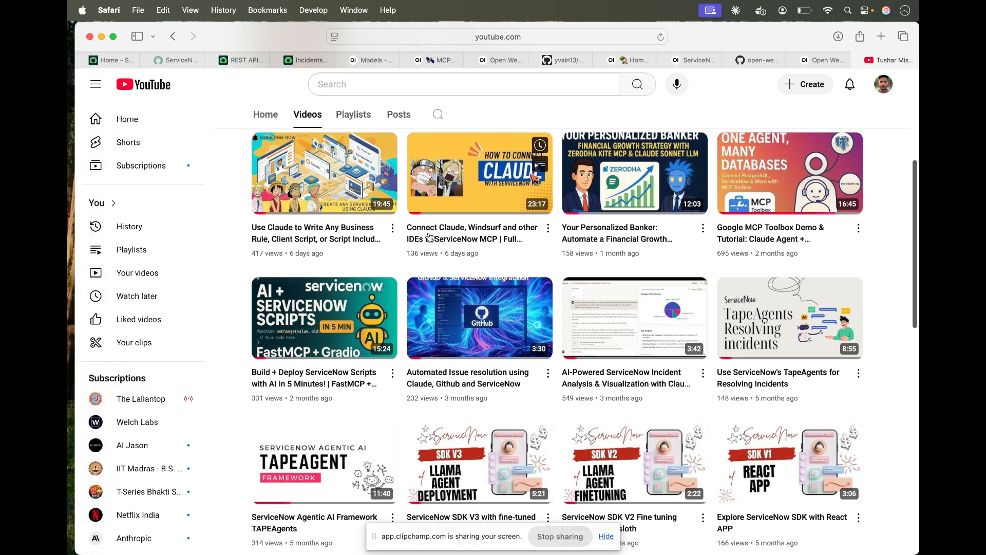
pyautogui.click(431, 237)
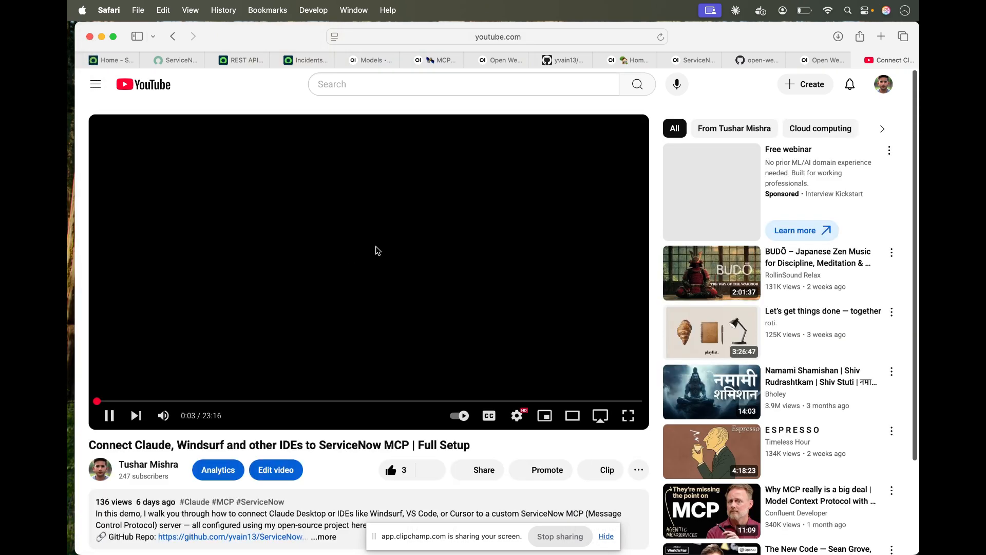
# Step: Expand the video's description and open its linked ServiceNow-Scripts-MCP GitHub repository
pyautogui.scroll(-6, 338, 306)
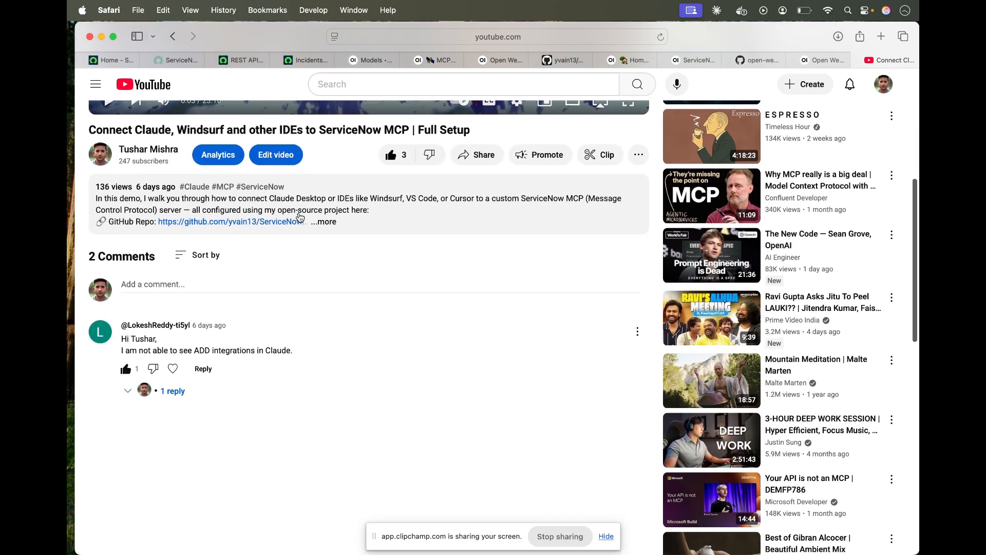
pyautogui.click(330, 223)
pyautogui.click(242, 221)
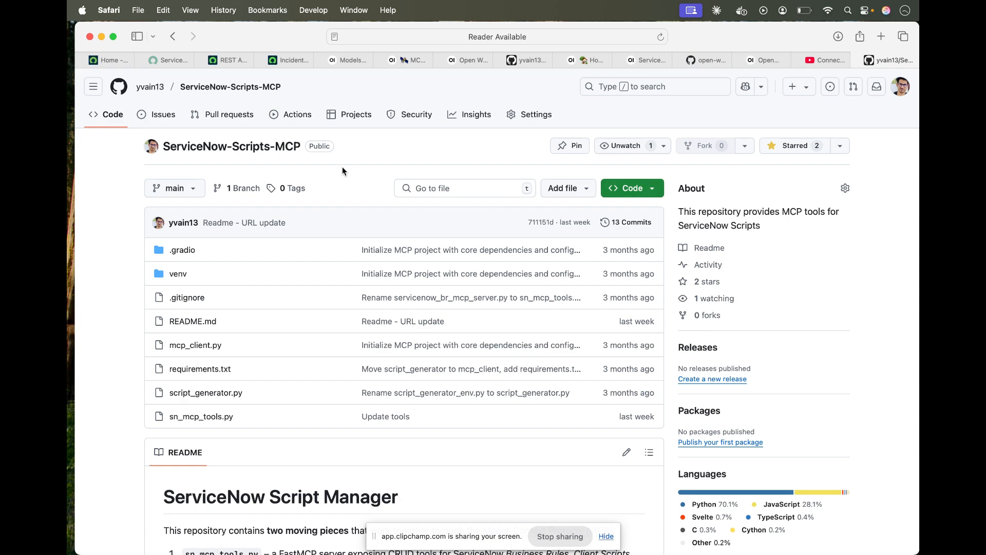
# Step: Review the repository's file list and README introduction, and return to the Open WebUI models page
pyautogui.scroll(-4, 109, 384)
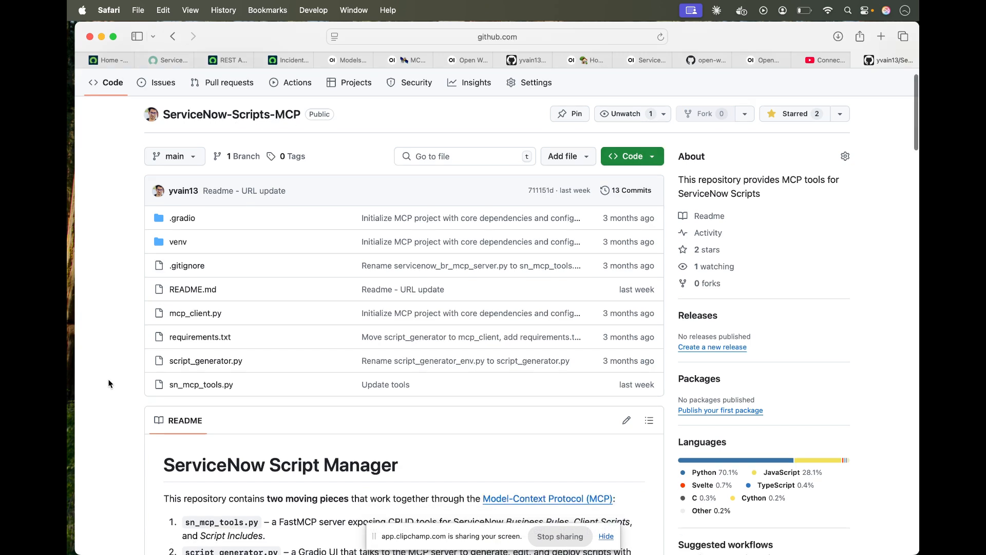
pyautogui.scroll(-3, 109, 383)
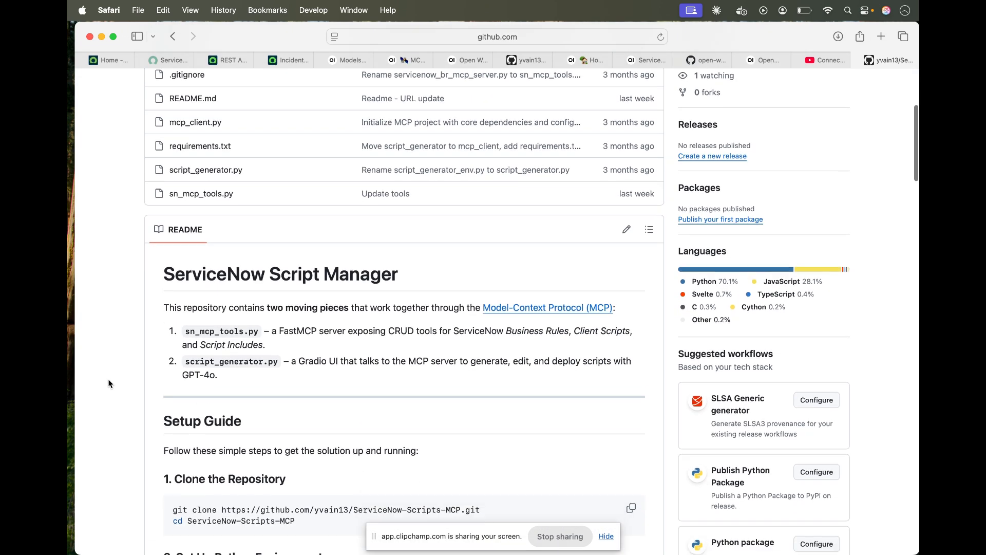
pyautogui.scroll(1, 109, 383)
pyautogui.scroll(5, 108, 383)
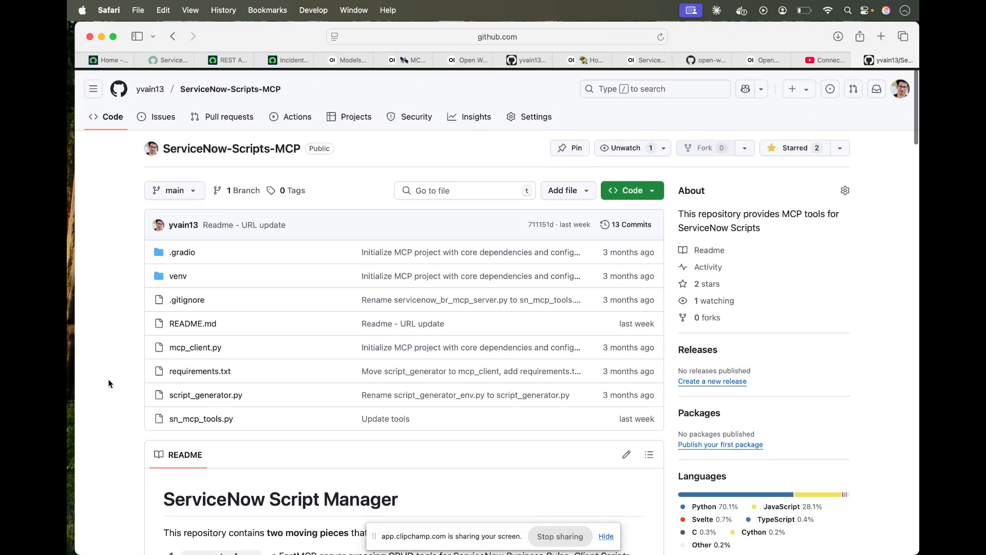
pyautogui.moveTo(68, 253)
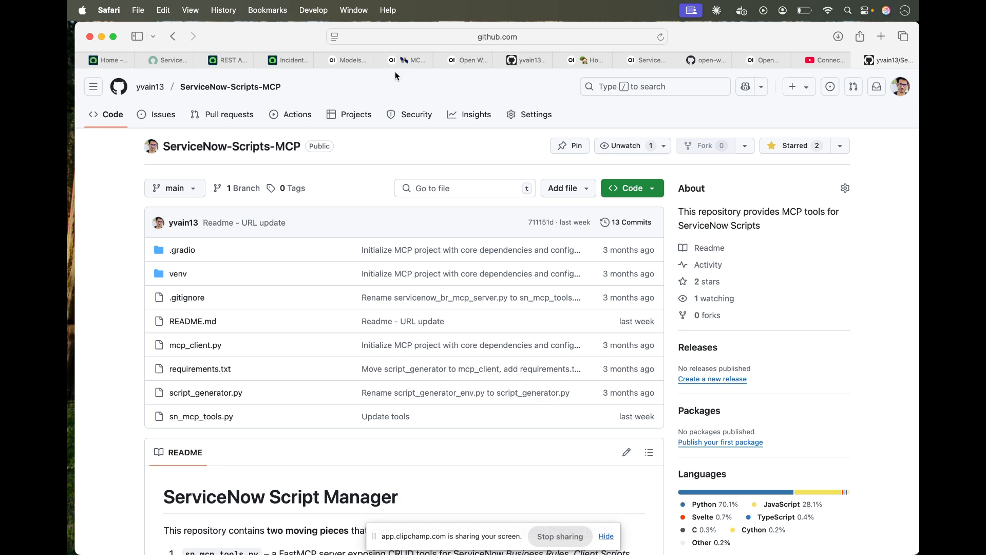
pyautogui.click(347, 60)
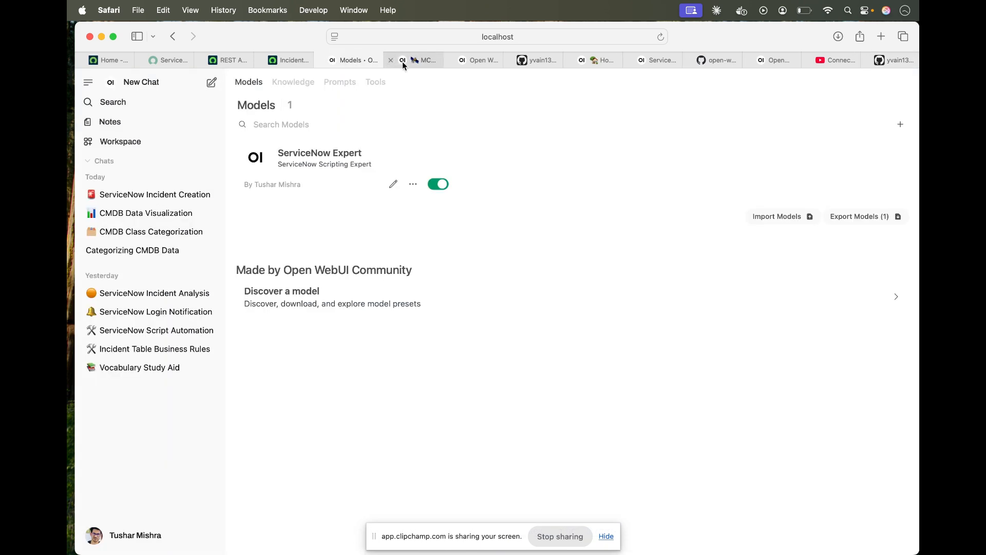
# Step: Switch to the ServiceNow Scripts MCP project in Windsurf and show its Python terminal session
pyautogui.moveTo(68, 405)
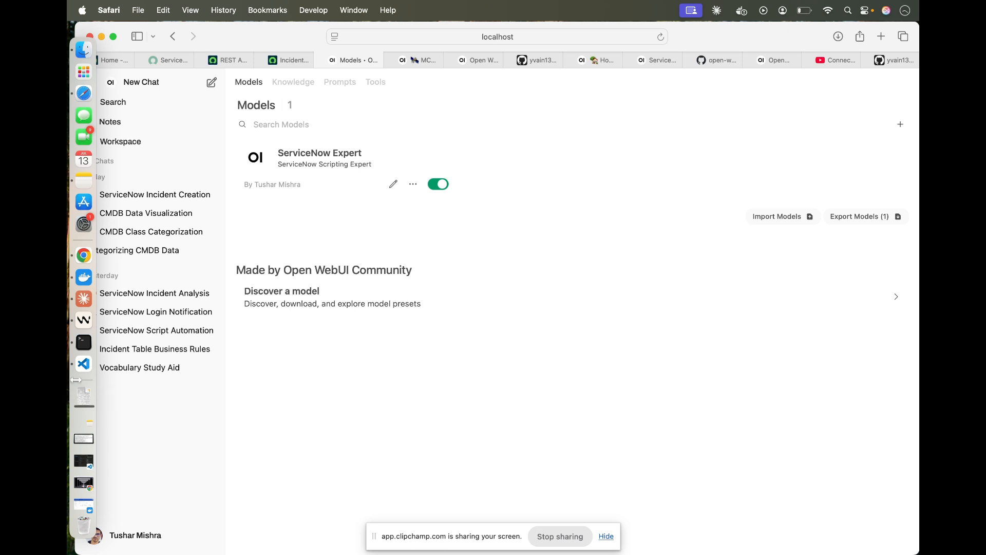
pyautogui.click(84, 320)
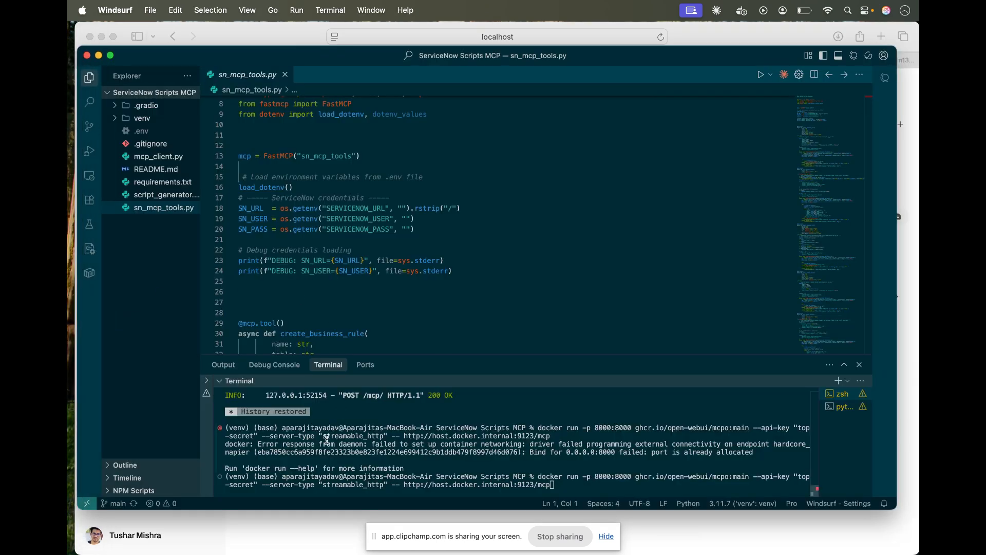
pyautogui.click(838, 408)
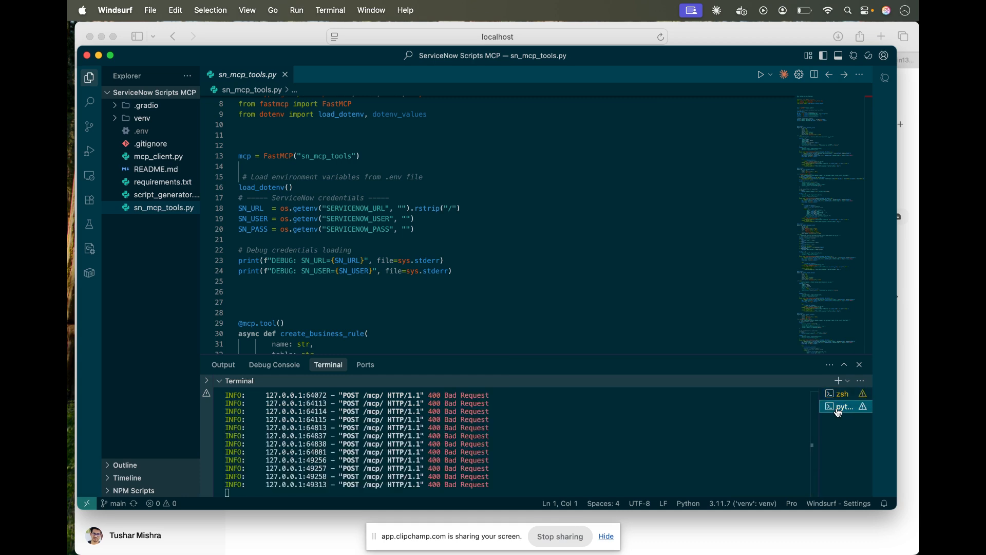
# Step: Examine the FastMCP server's startup output in the Python terminal, including its transport and server URL
pyautogui.click(619, 443)
pyautogui.scroll(5, 620, 443)
pyautogui.scroll(10, 619, 442)
pyautogui.scroll(-5, 619, 443)
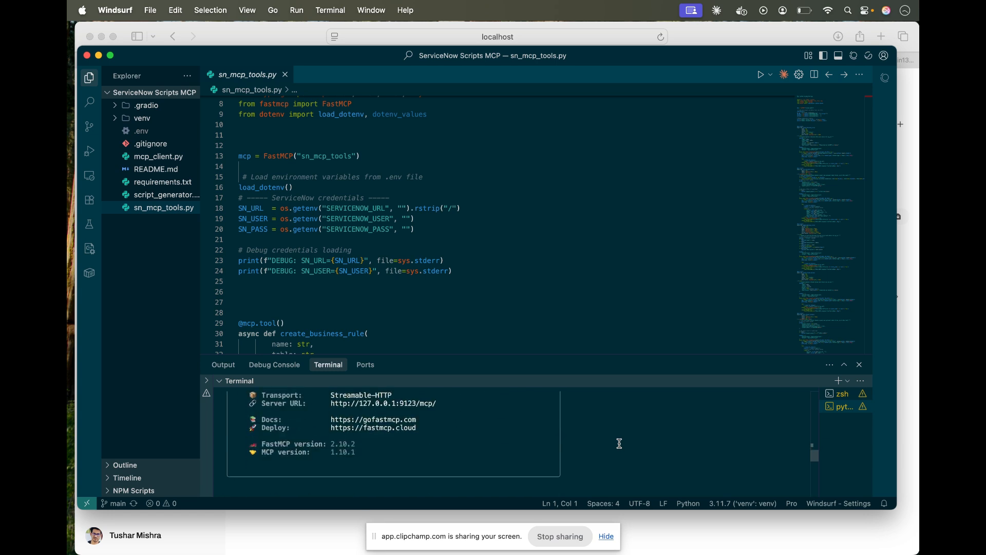
pyautogui.scroll(5, 619, 443)
pyautogui.scroll(4, 619, 442)
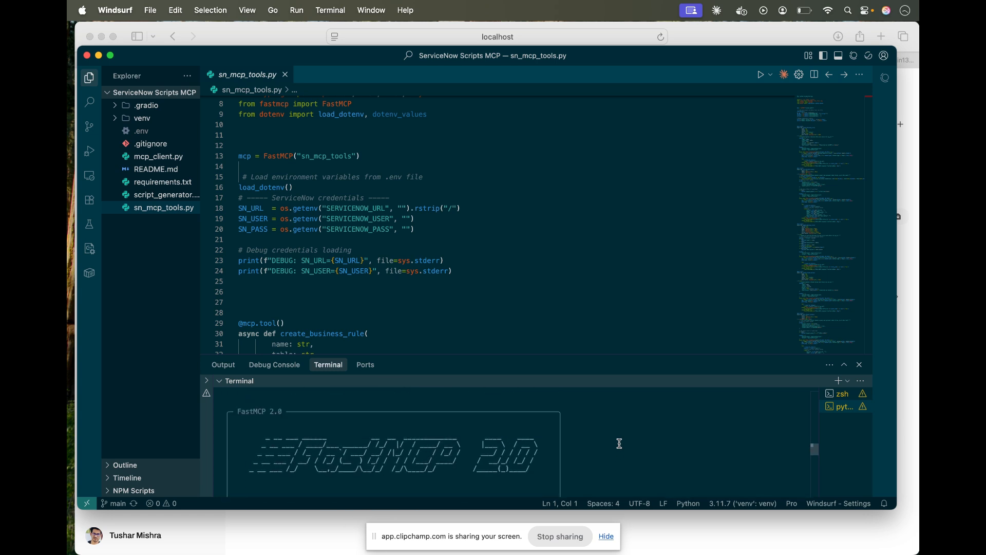
pyautogui.scroll(-5, 620, 442)
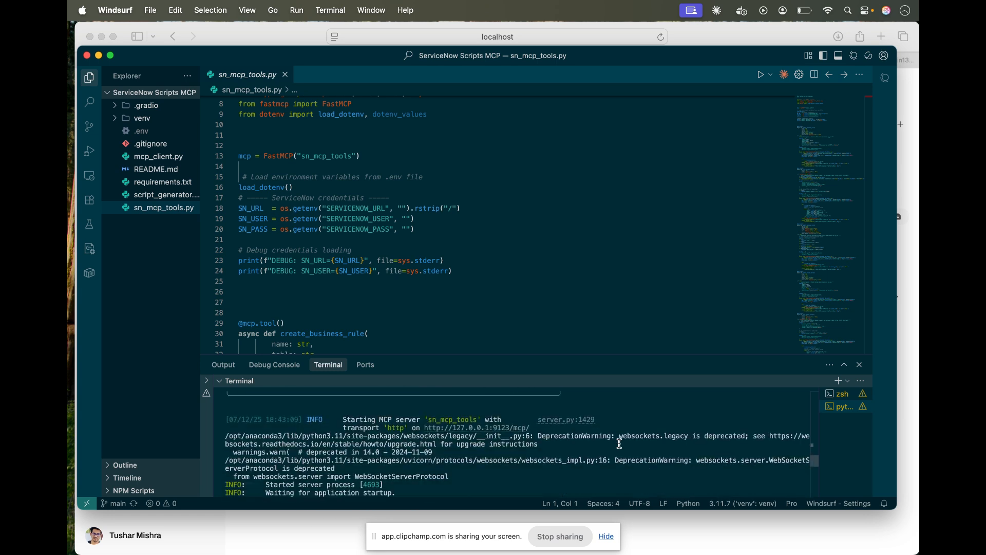
# Step: Copy the MCP server's URL from the Windsurf terminal and open it in a new Safari tab
pyautogui.doubleClick(530, 427)
pyautogui.press('super+c')
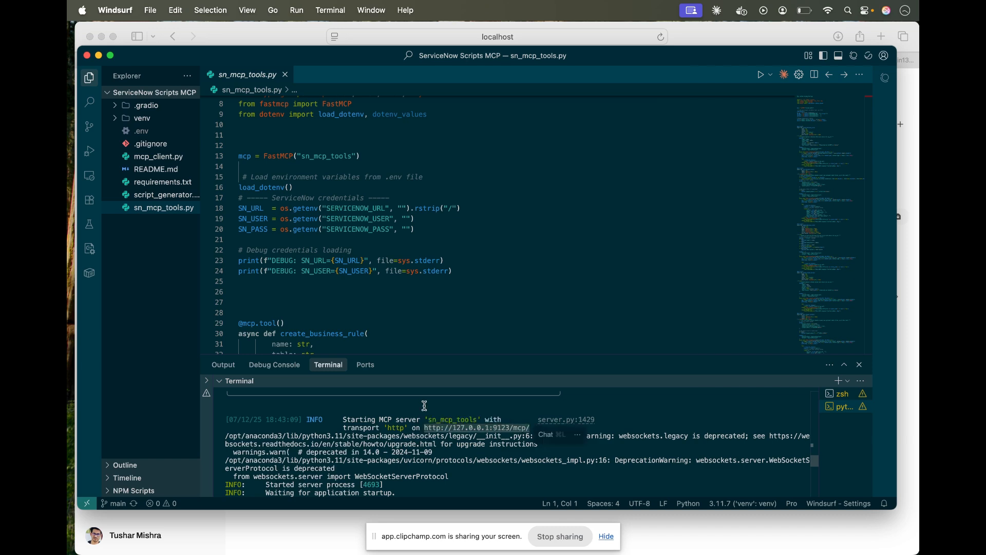
pyautogui.click(695, 536)
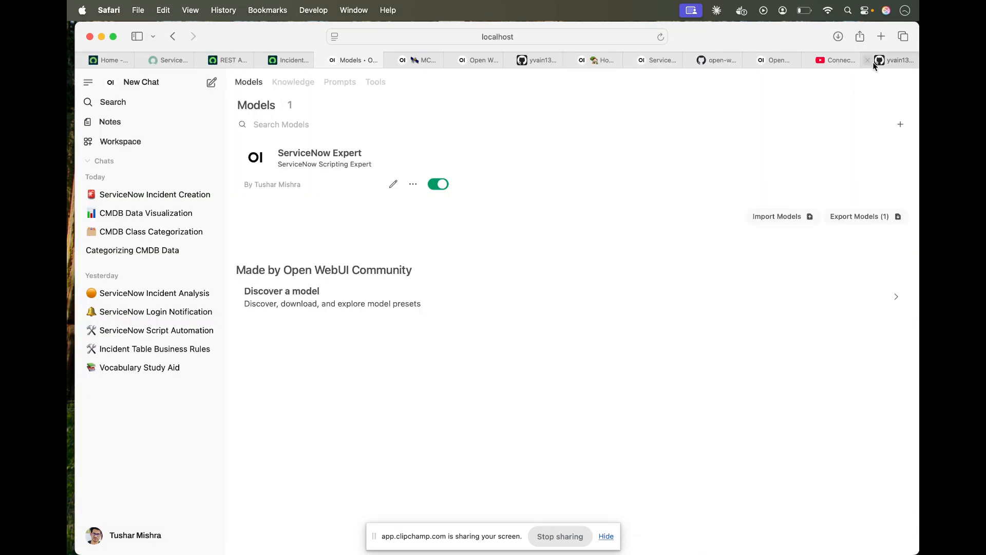
pyautogui.click(880, 36)
pyautogui.press('super+v')
pyautogui.press('Return')
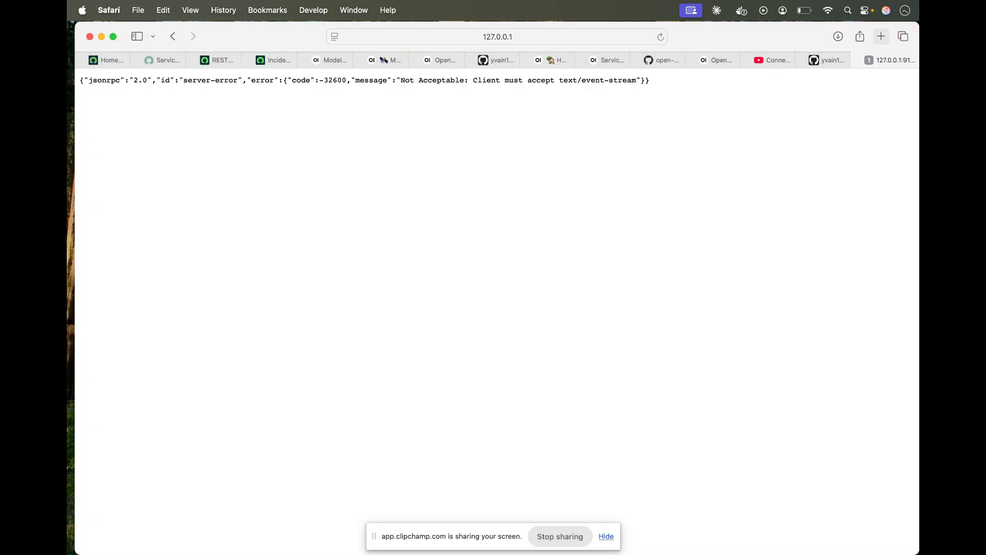
# Step: Examine the JSON-RPC error returned by the MCP server and show the page's full address
pyautogui.moveTo(722, 75); pyautogui.dragTo(154, 78)
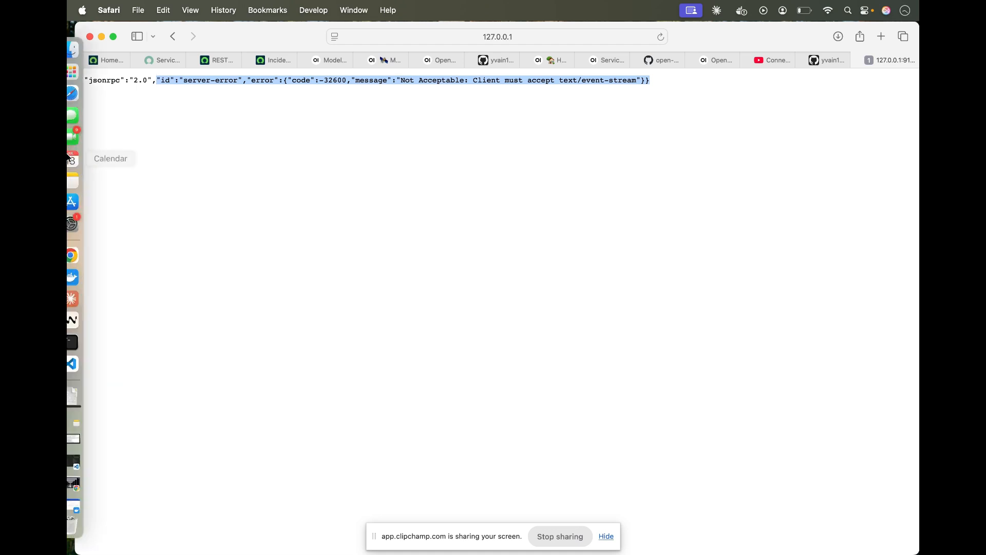
pyautogui.moveTo(69, 323)
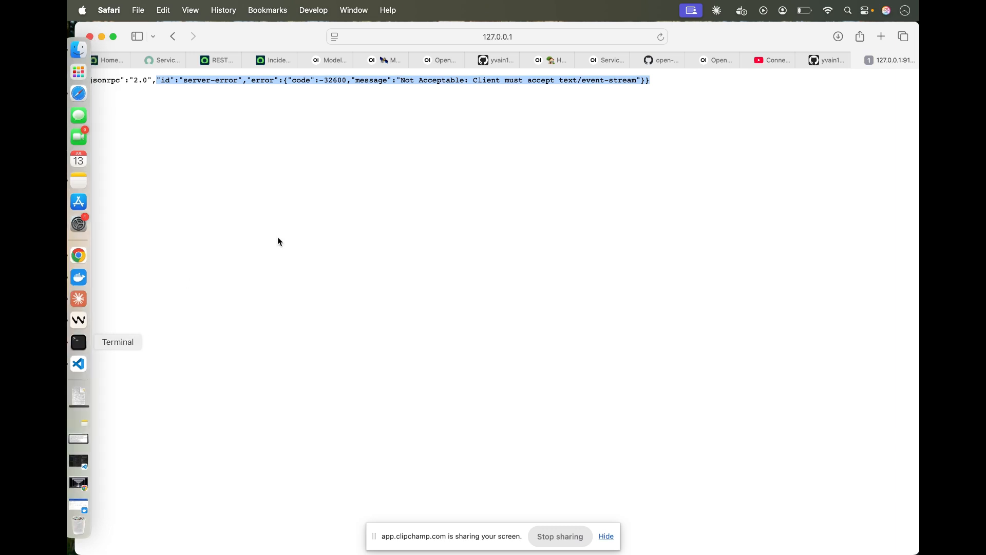
pyautogui.click(378, 218)
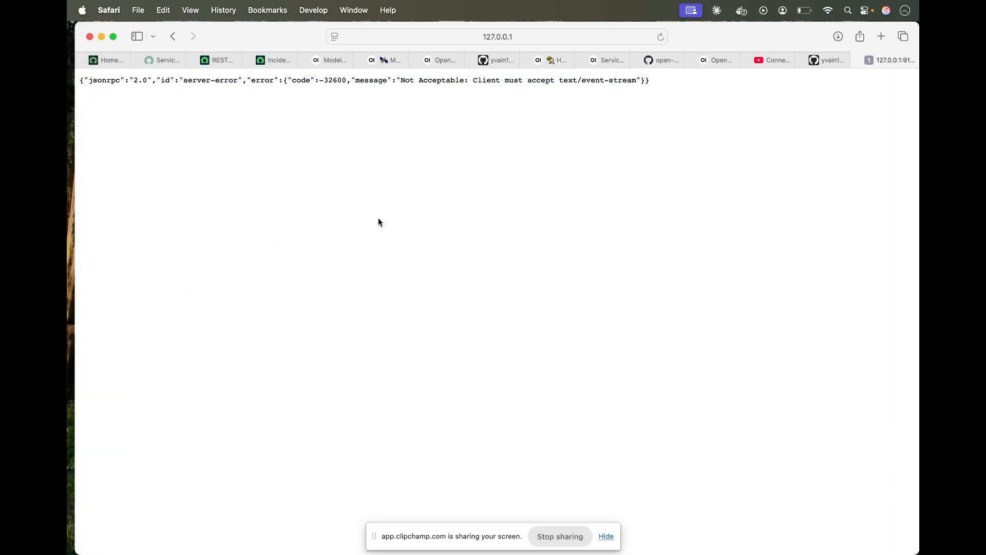
pyautogui.click(543, 37)
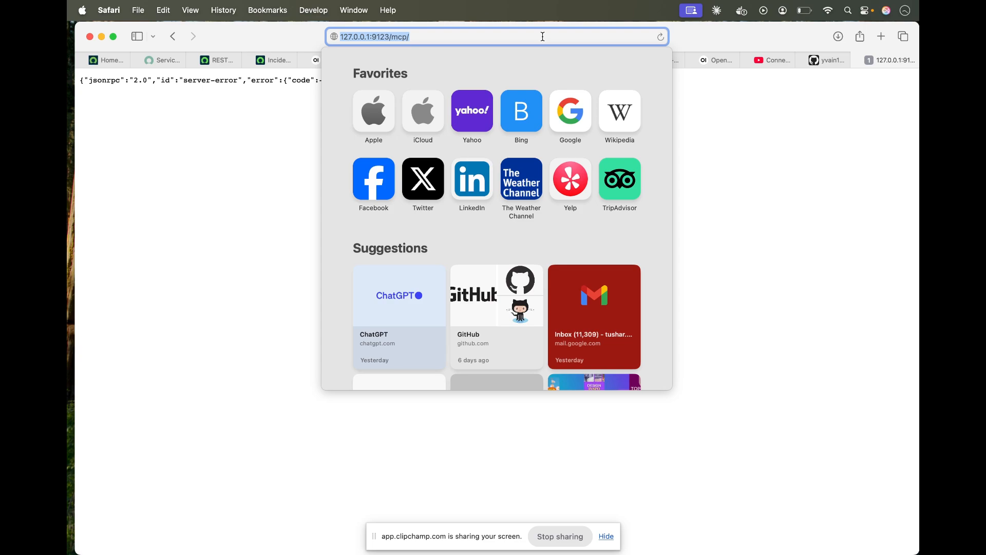
pyautogui.click(82, 374)
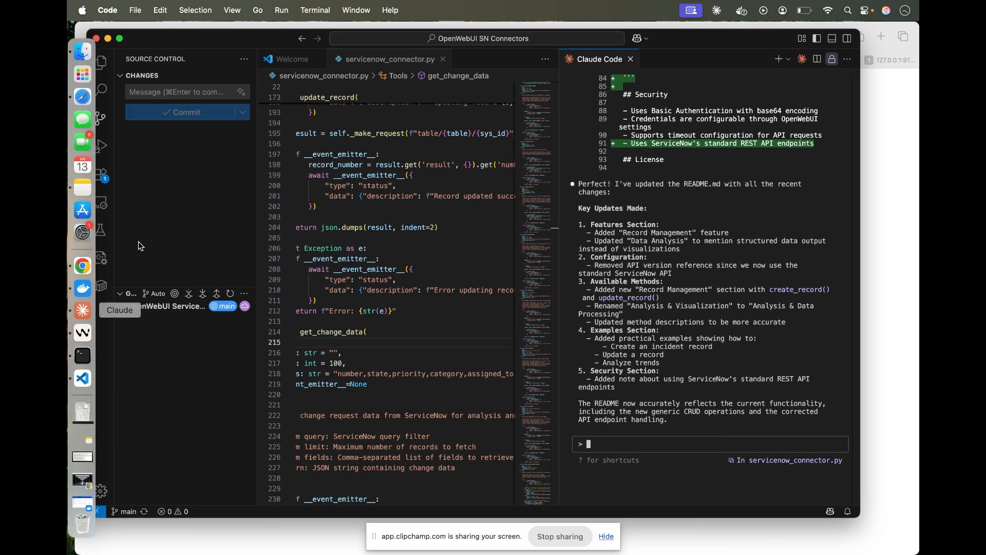
pyautogui.click(108, 38)
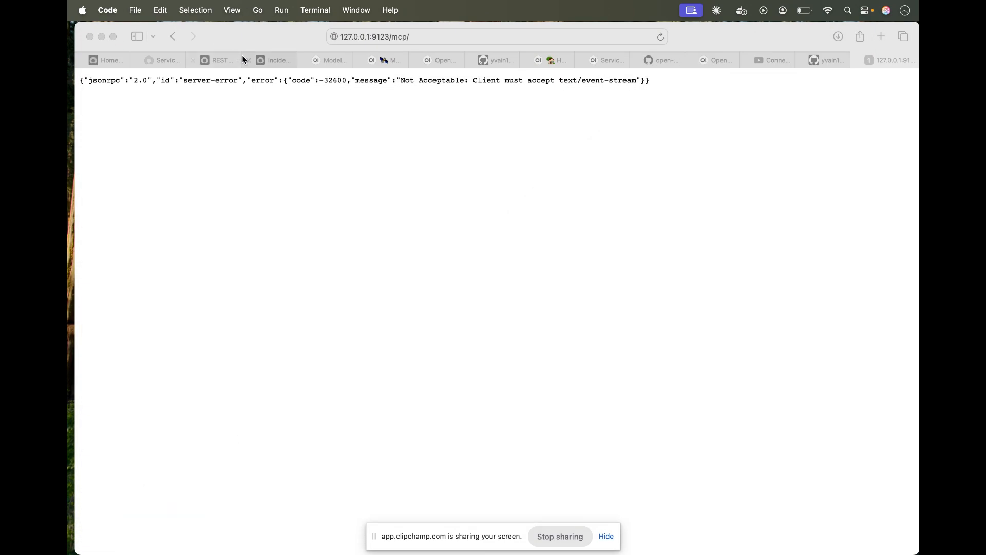
# Step: In Open WebUI's admin settings for tool servers, start adding a connection and highlight its /openapi.json request path
pyautogui.click(331, 61)
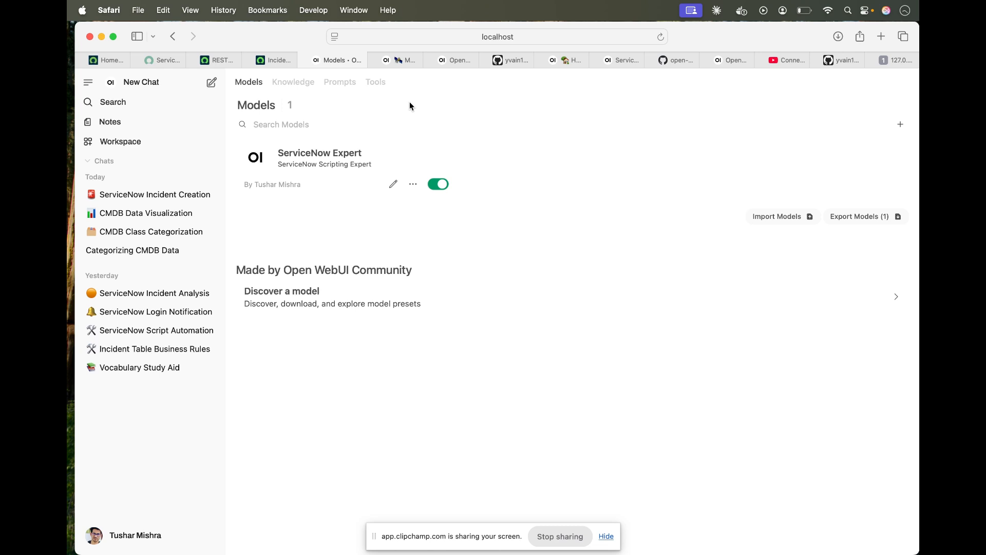
pyautogui.click(380, 84)
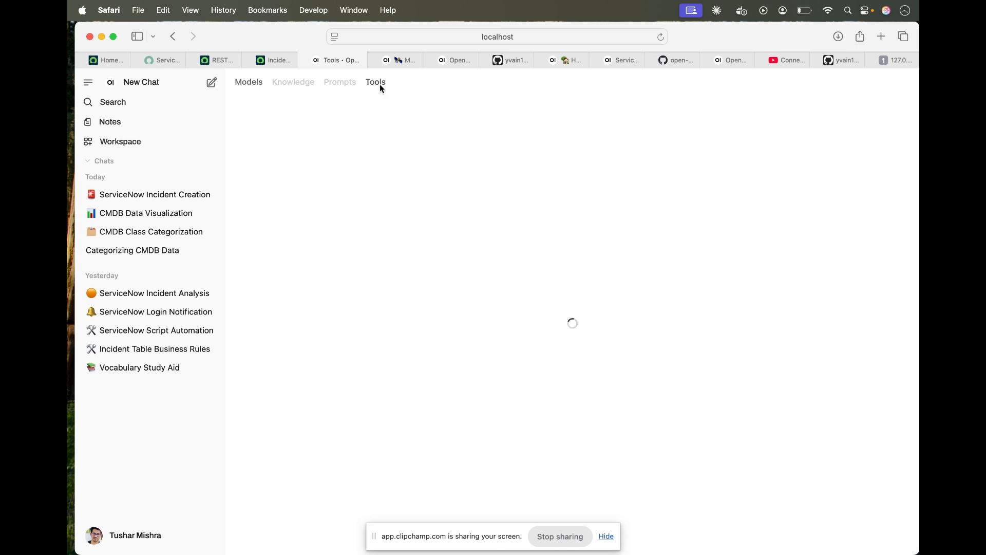
pyautogui.click(132, 535)
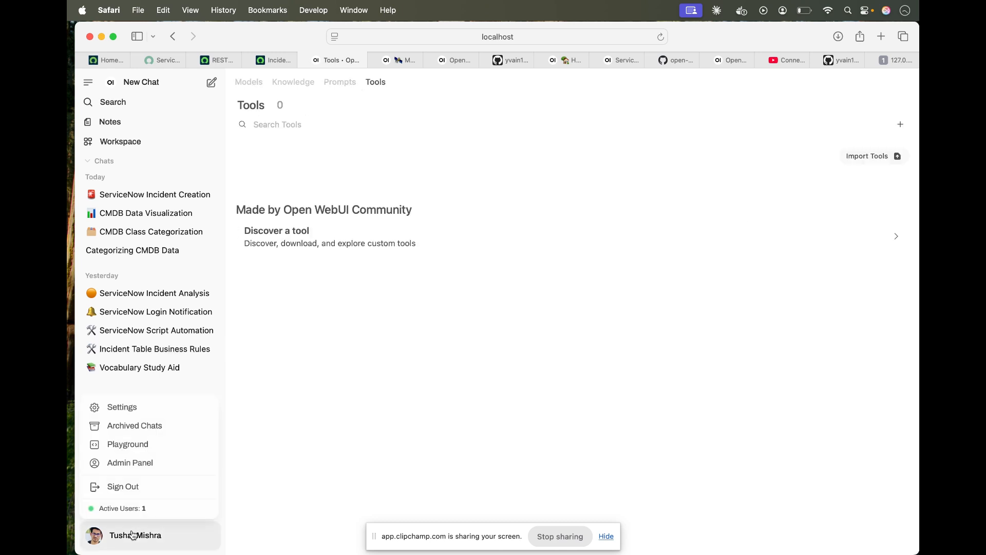
pyautogui.click(127, 465)
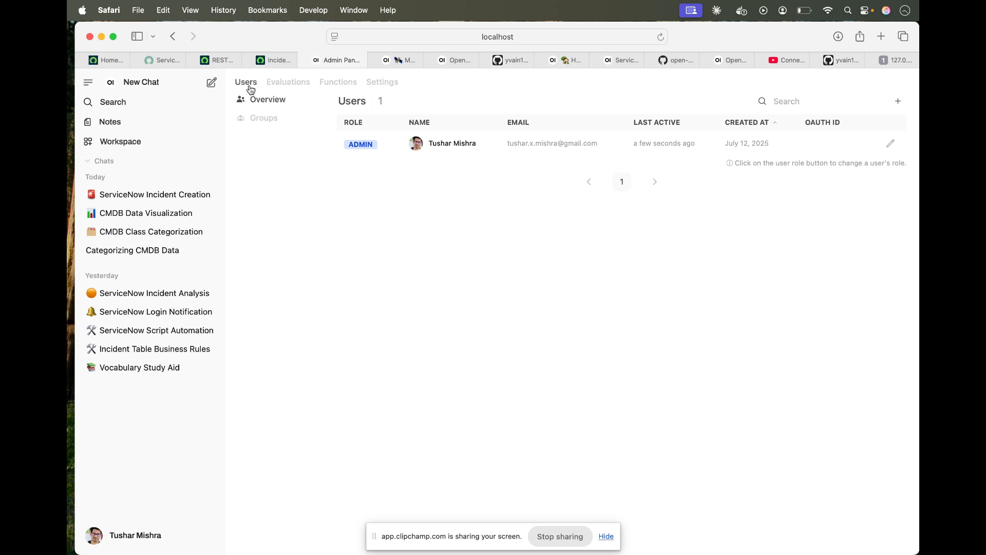
pyautogui.click(373, 82)
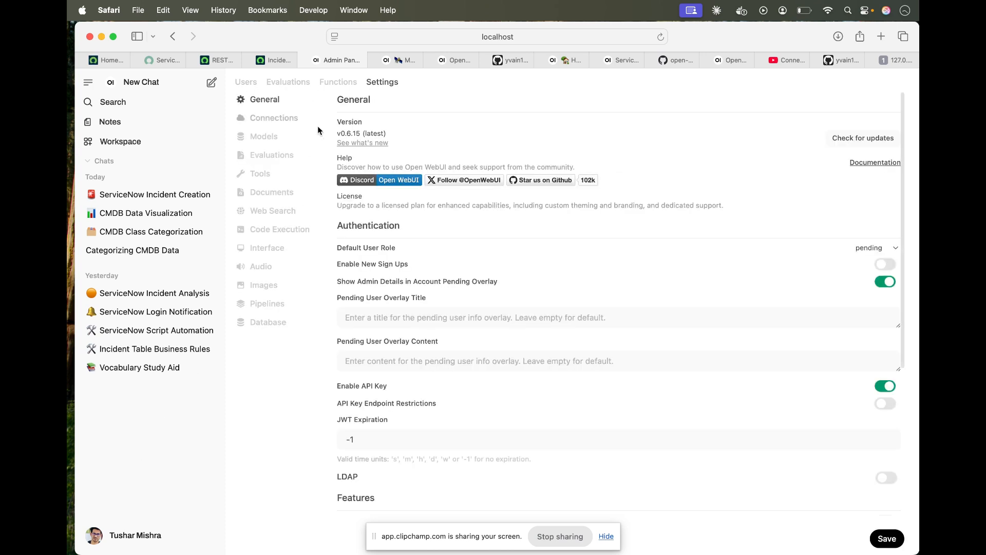
pyautogui.click(259, 174)
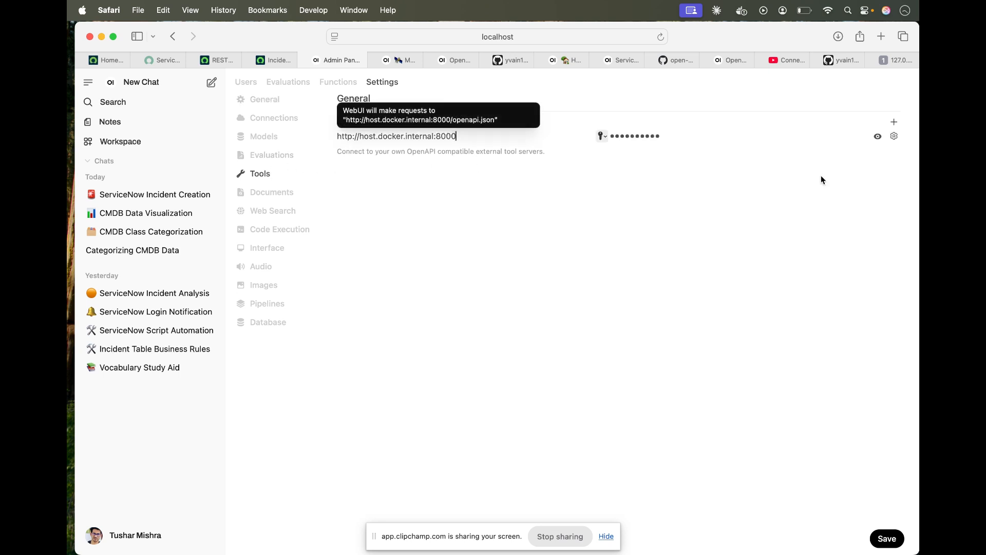
pyautogui.click(893, 122)
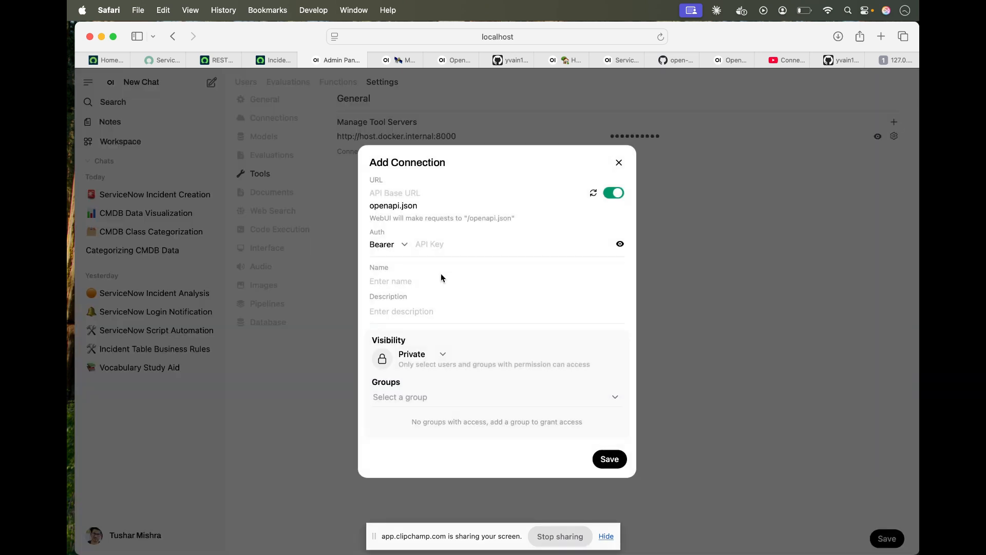
pyautogui.moveTo(513, 217); pyautogui.dragTo(465, 219)
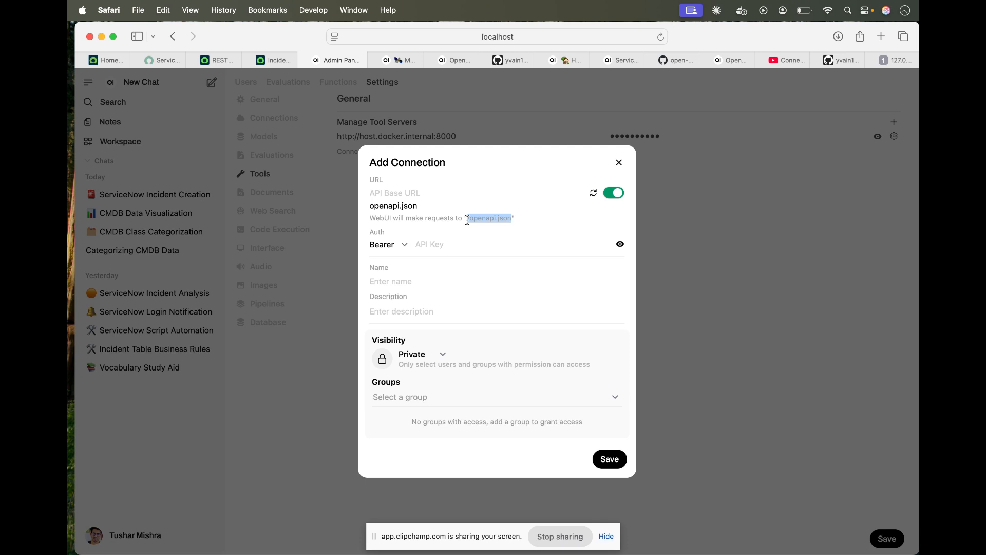
# Step: Append openapi.json to the MCP server's address and request 127.0.0.1:9123/mcp/openapi.json in the browser
pyautogui.click(888, 59)
pyautogui.click(566, 36)
pyautogui.click(528, 37)
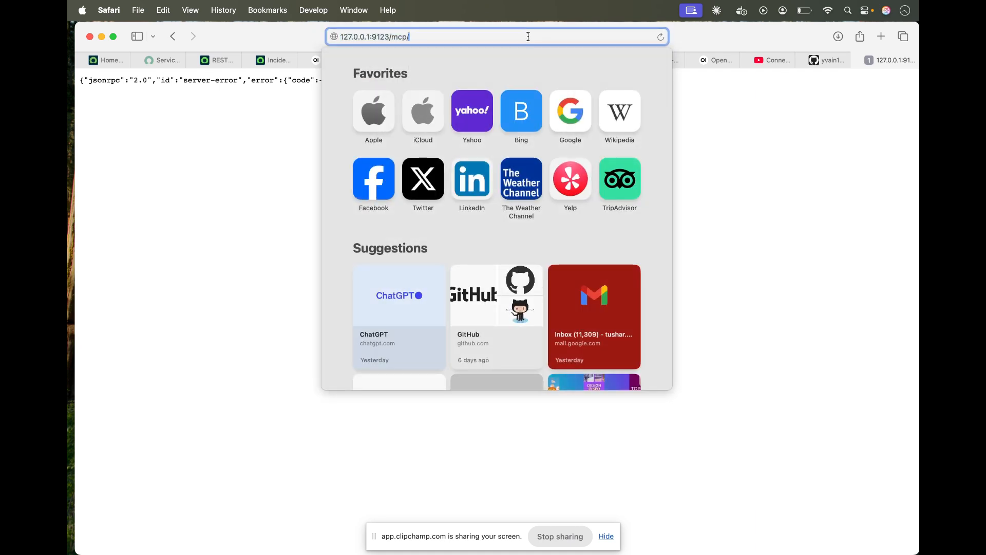
pyautogui.write('openapi.json')
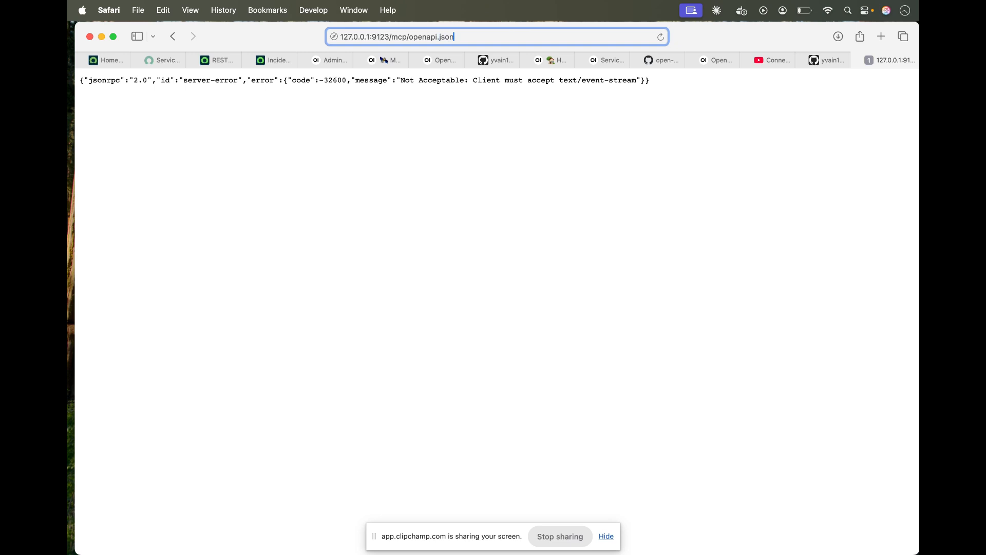
pyautogui.press('Return')
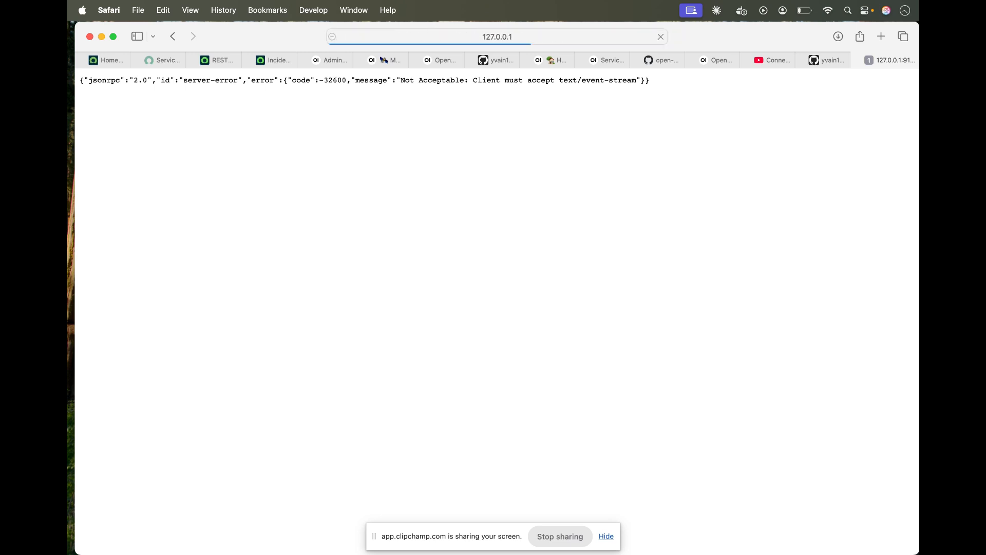
pyautogui.click(534, 35)
pyautogui.click(501, 33)
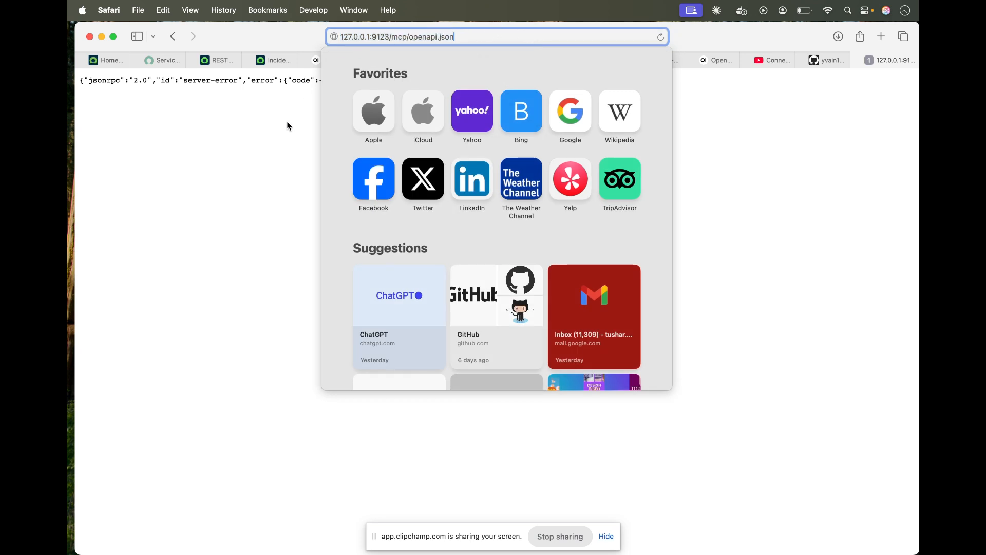
pyautogui.press('Return')
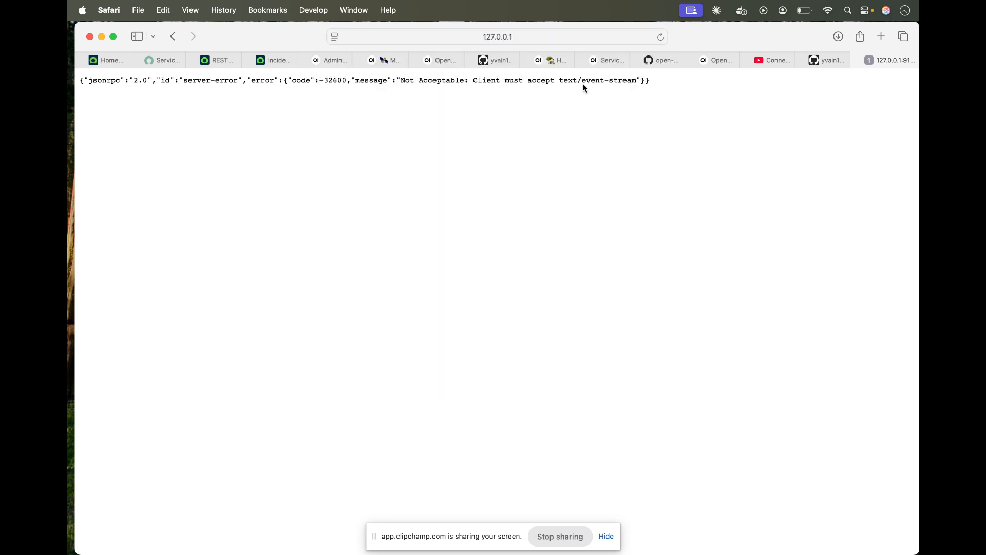
pyautogui.click(566, 38)
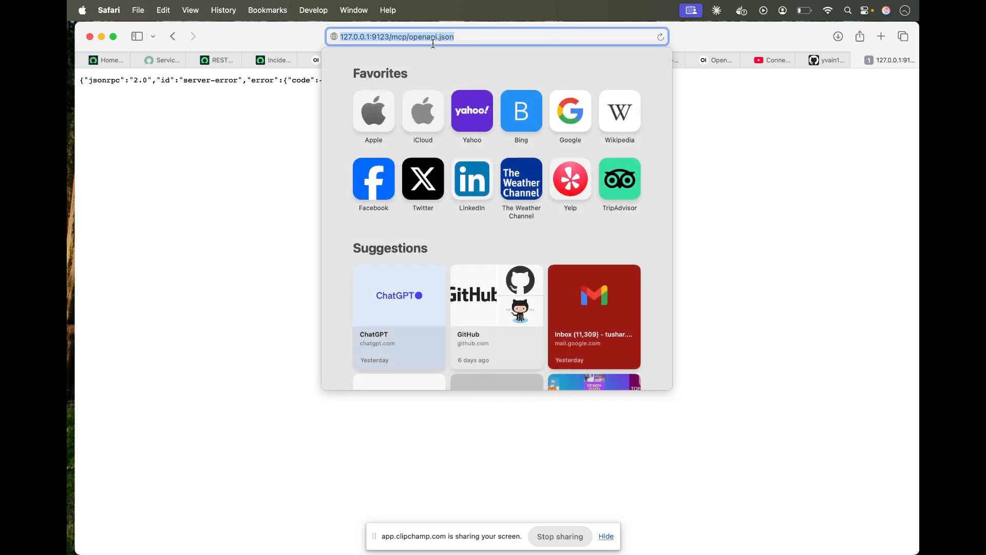
pyautogui.click(252, 157)
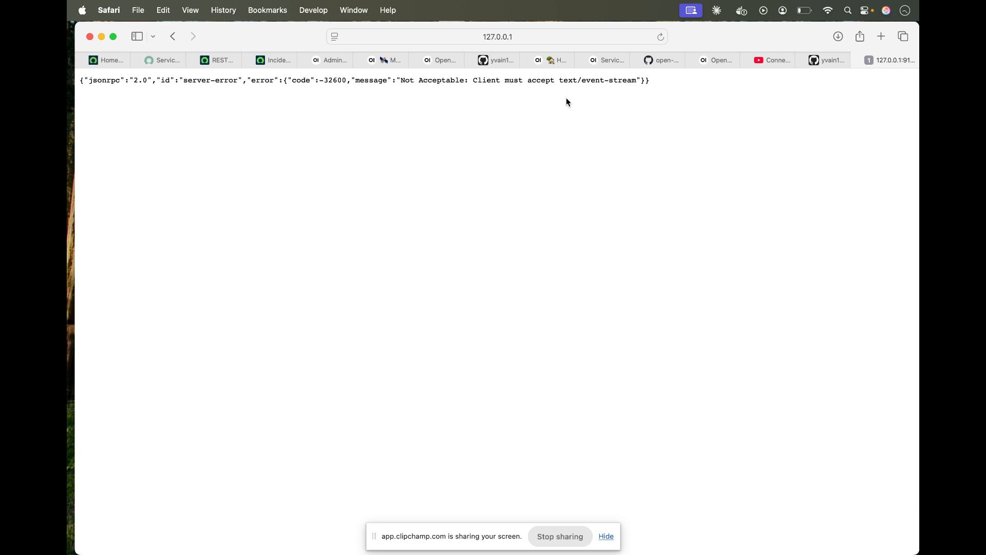
# Step: Revisit the unfilled tool server connection, search the web for "mcpo openwebui", and open the open-webui/mcpo GitHub repository
pyautogui.click(334, 62)
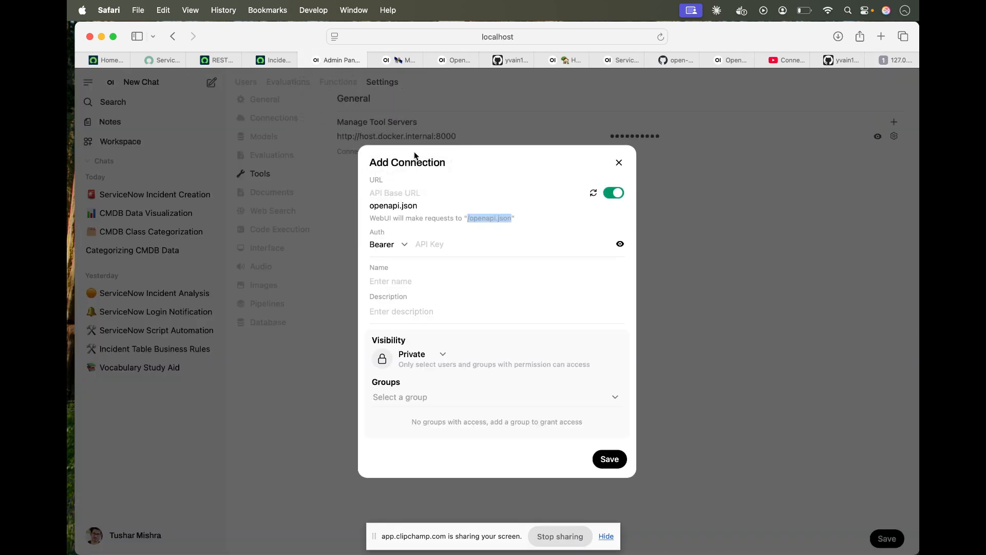
pyautogui.click(880, 36)
pyautogui.write('mcpo')
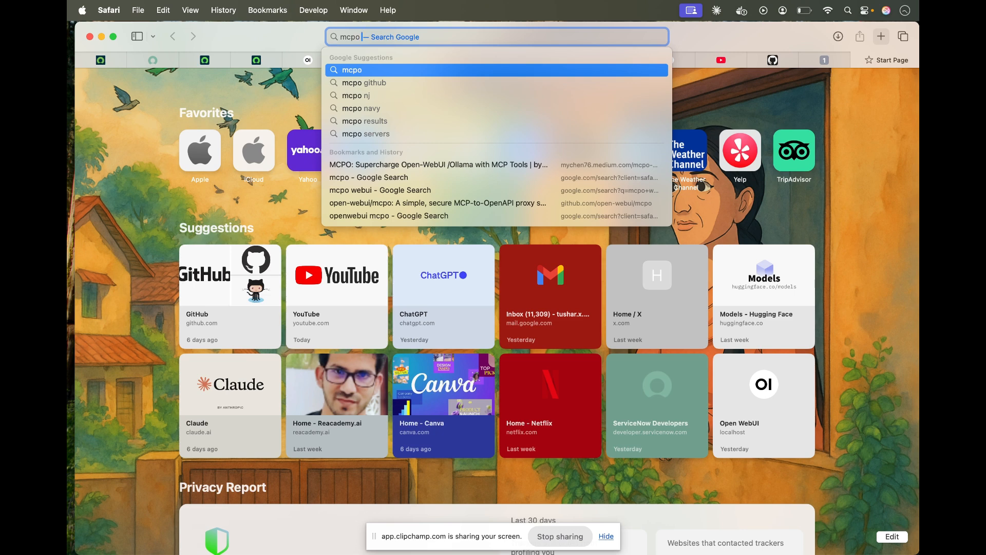
pyautogui.write(' open')
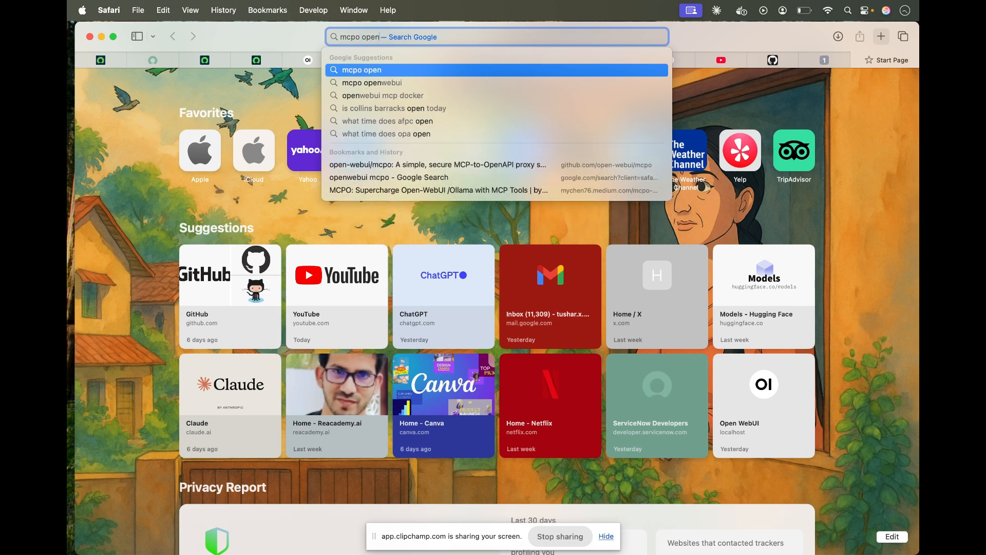
pyautogui.press('Down')
pyautogui.press('Return')
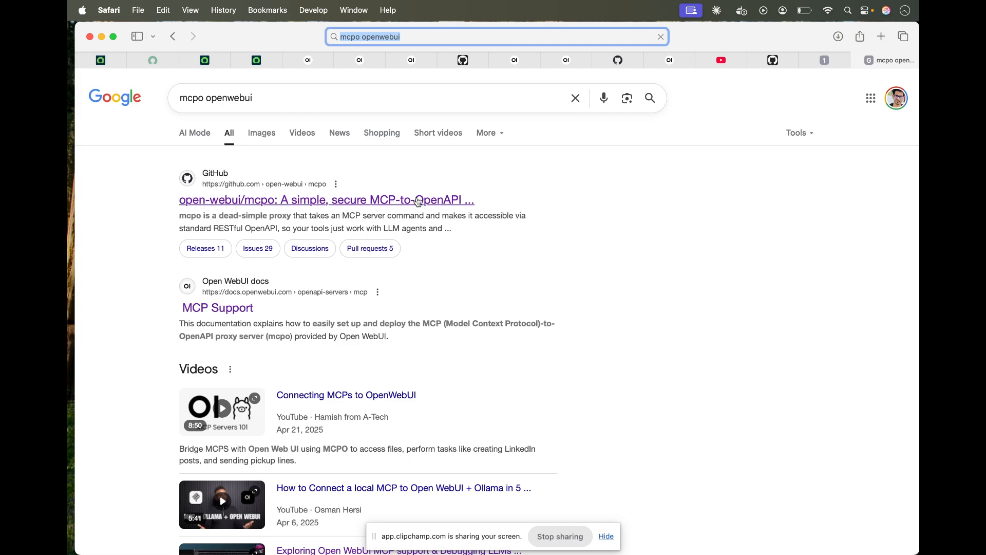
pyautogui.click(345, 205)
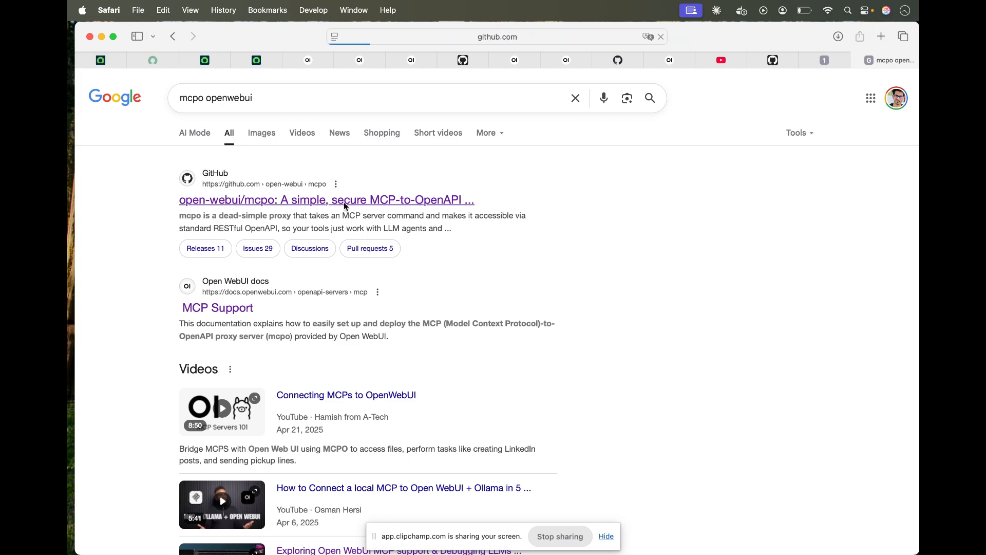
# Step: Review the mcpo README's introduction, highlighting how it exposes MCP tools as an OpenAPI-compatible HTTP server
pyautogui.scroll(-5, 119, 319)
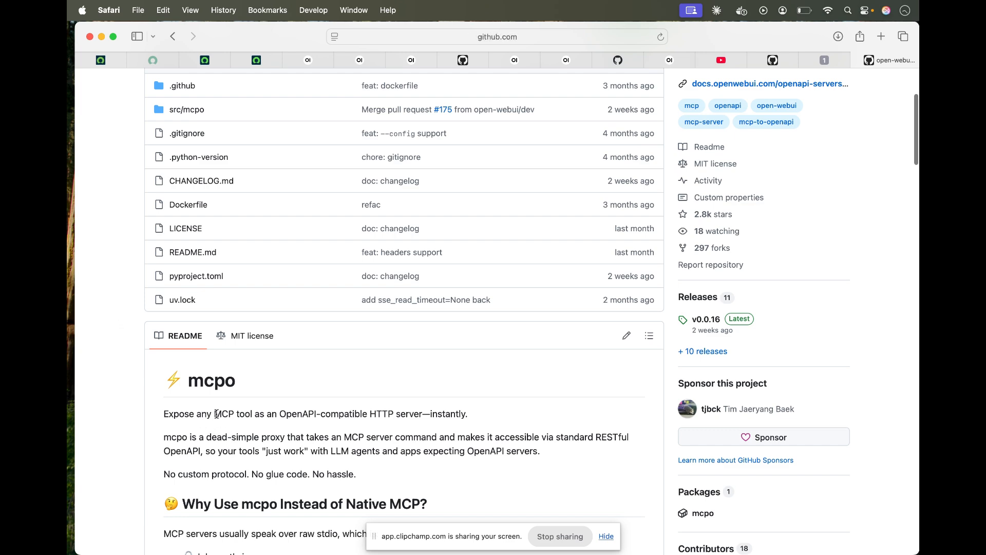
pyautogui.moveTo(211, 413); pyautogui.dragTo(308, 439)
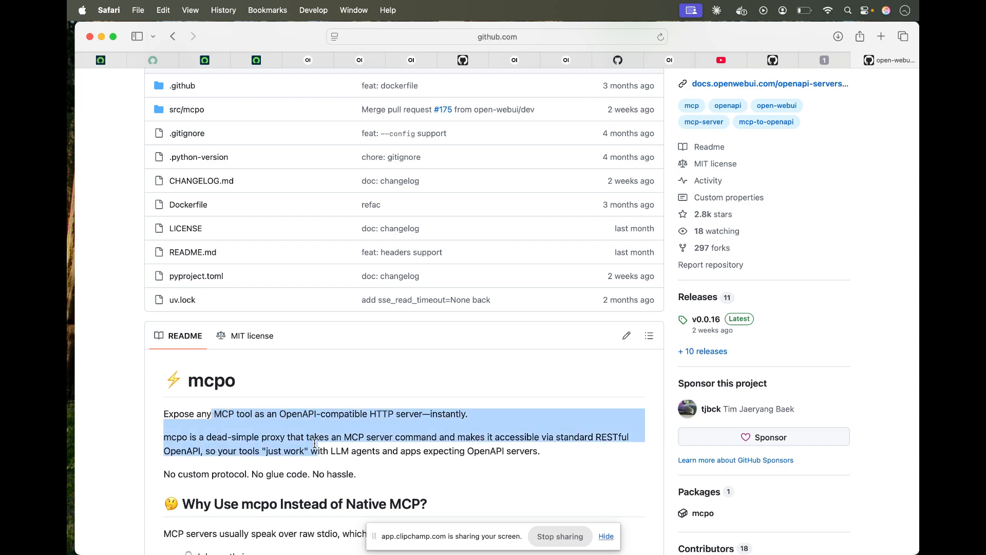
pyautogui.scroll(-3, 308, 439)
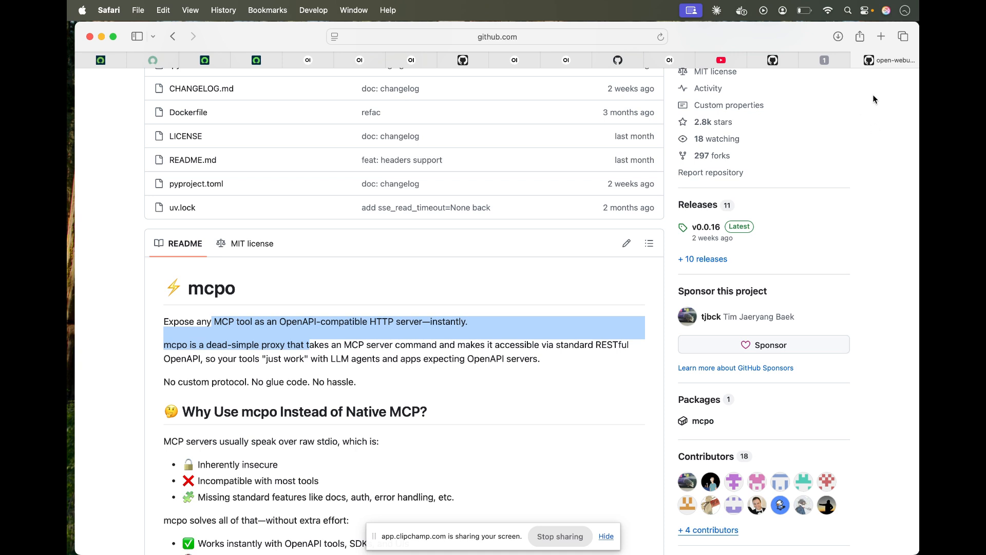
# Step: Go back to the MCP server page, remove openapi.json from its address, and reload 127.0.0.1:9123/mcp/
pyautogui.click(828, 60)
pyautogui.click(565, 36)
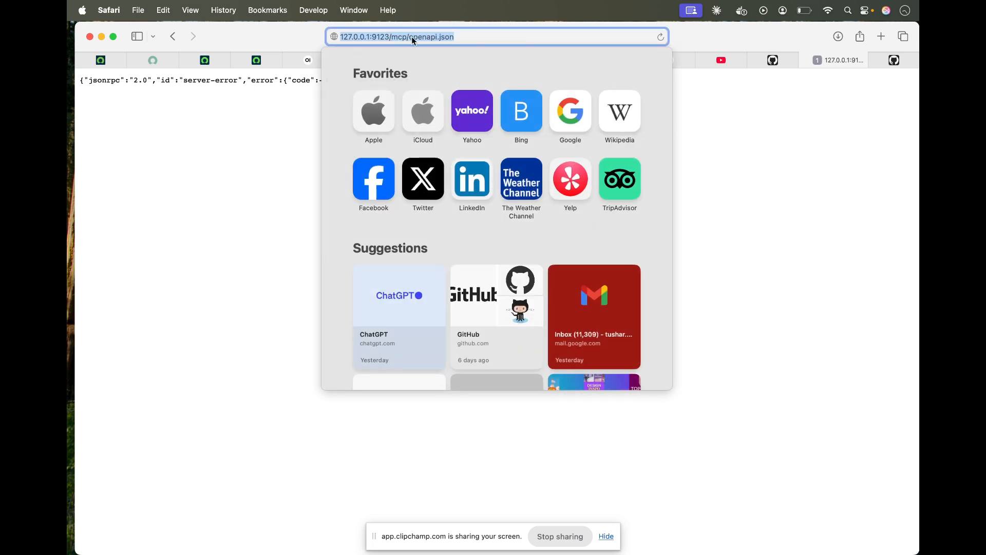
pyautogui.press('Escape')
pyautogui.click(553, 36)
pyautogui.click(409, 36)
pyautogui.moveTo(409, 36); pyautogui.dragTo(497, 35)
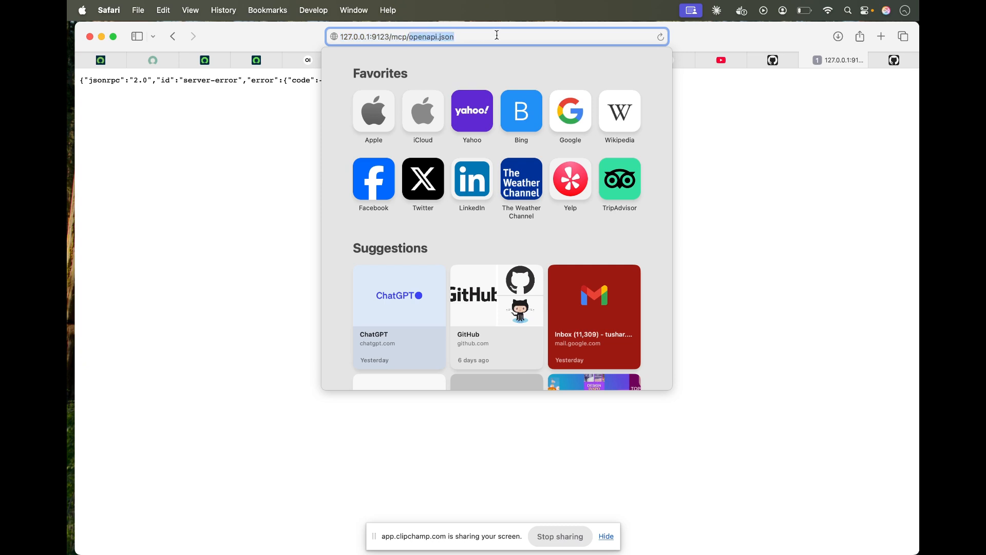
pyautogui.press('BackSpace')
pyautogui.press('Return')
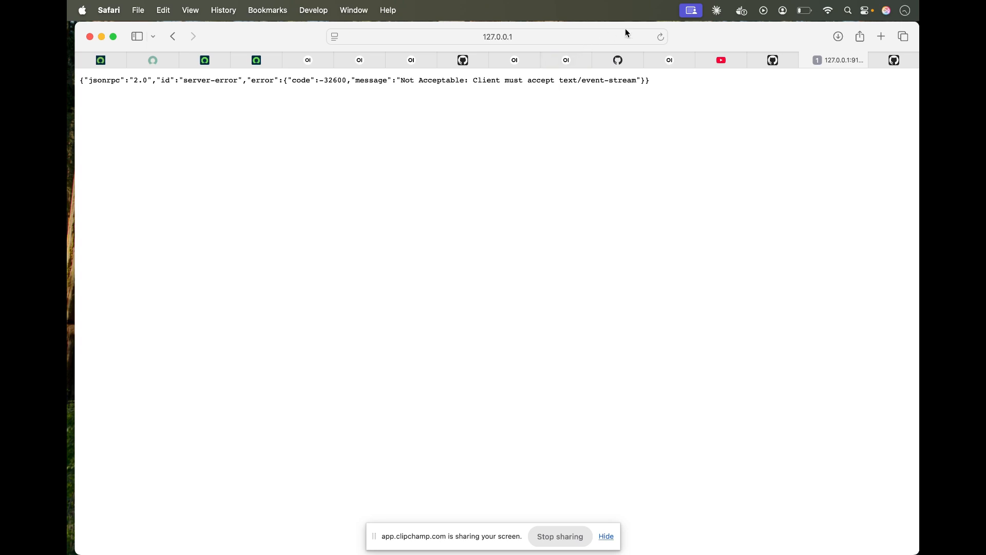
# Step: Return to the mcpo README and examine its Docker command, highlighting the 8000:8000 port mapping, the open-webui/mcpo:main image and the your_mcp_server_command placeholder
pyautogui.click(893, 60)
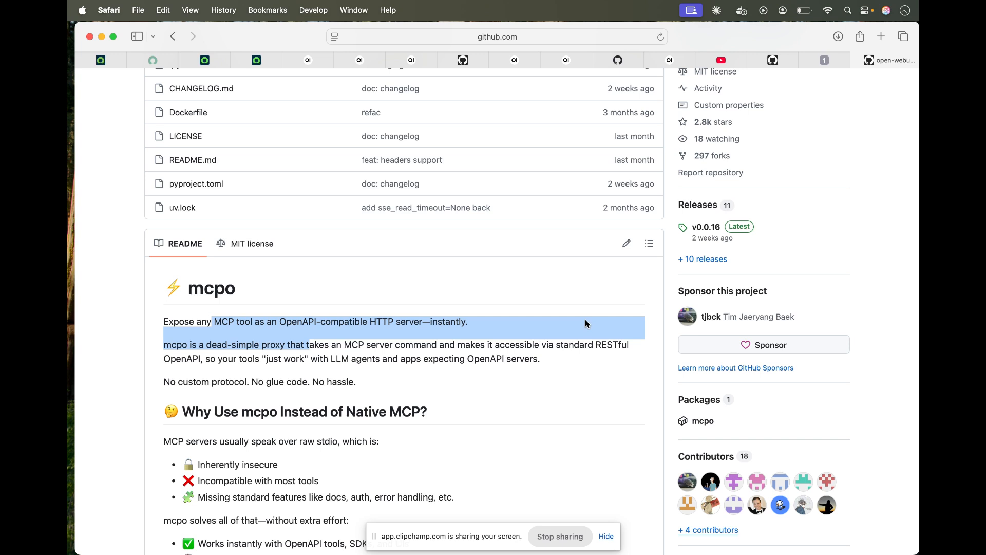
pyautogui.scroll(-10, 585, 324)
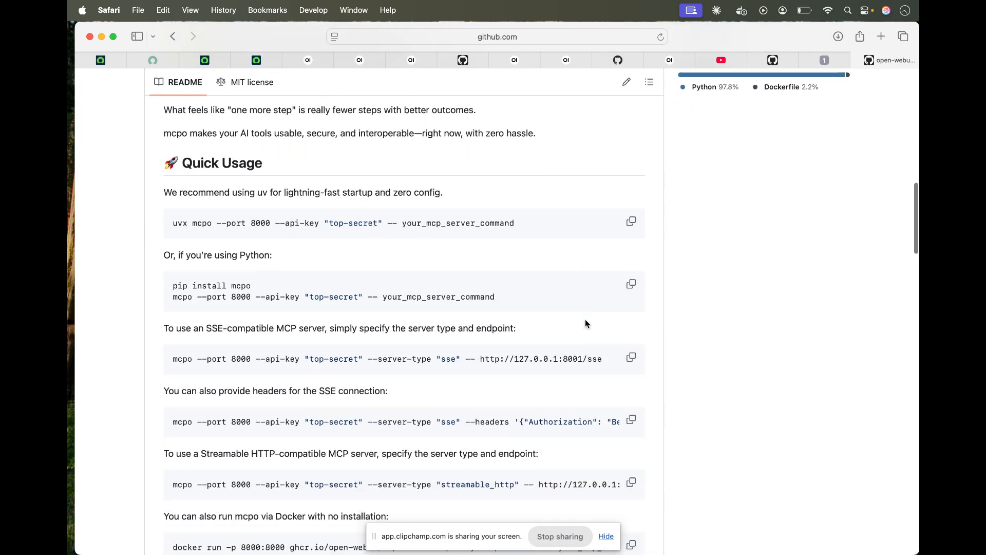
pyautogui.scroll(-4, 587, 324)
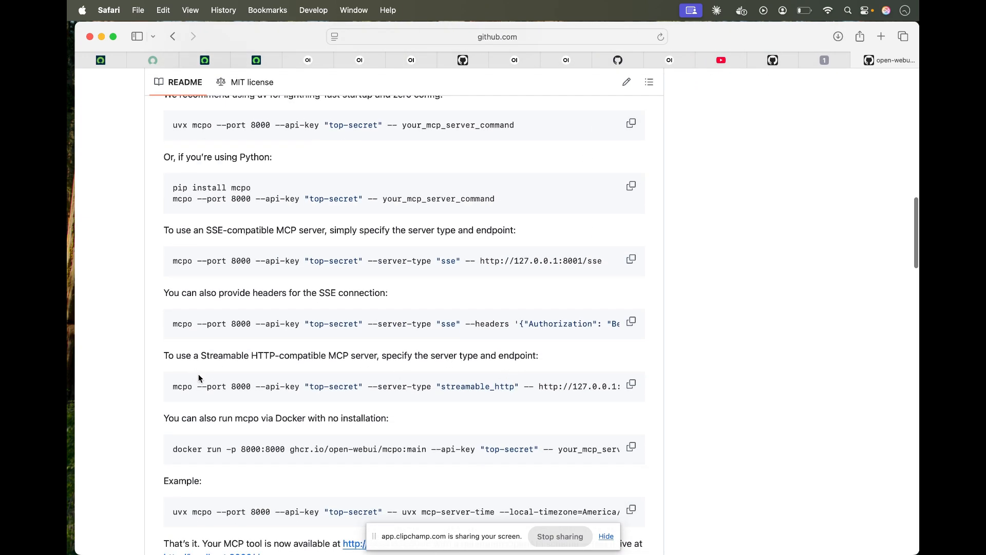
pyautogui.scroll(-2, 175, 385)
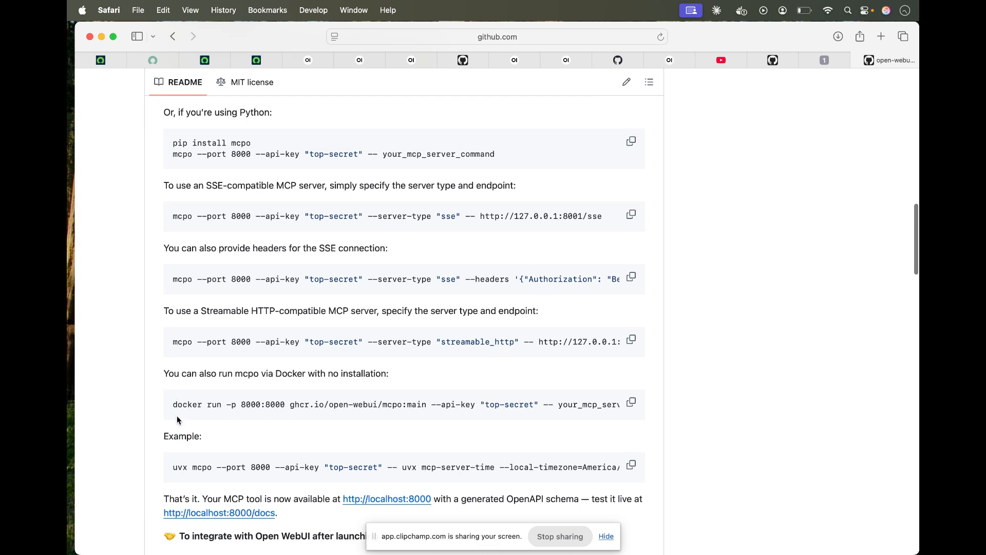
pyautogui.moveTo(170, 403); pyautogui.dragTo(286, 404)
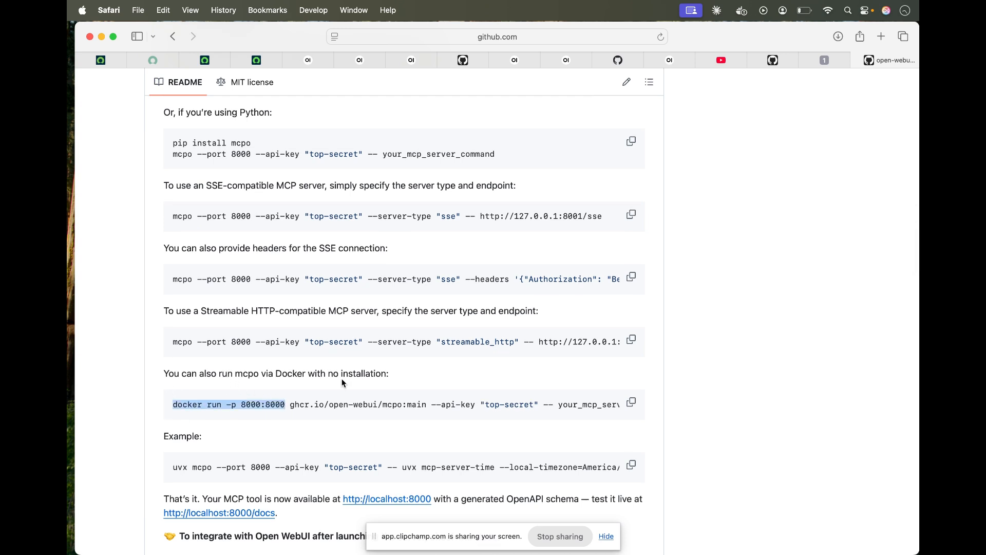
pyautogui.click(181, 406)
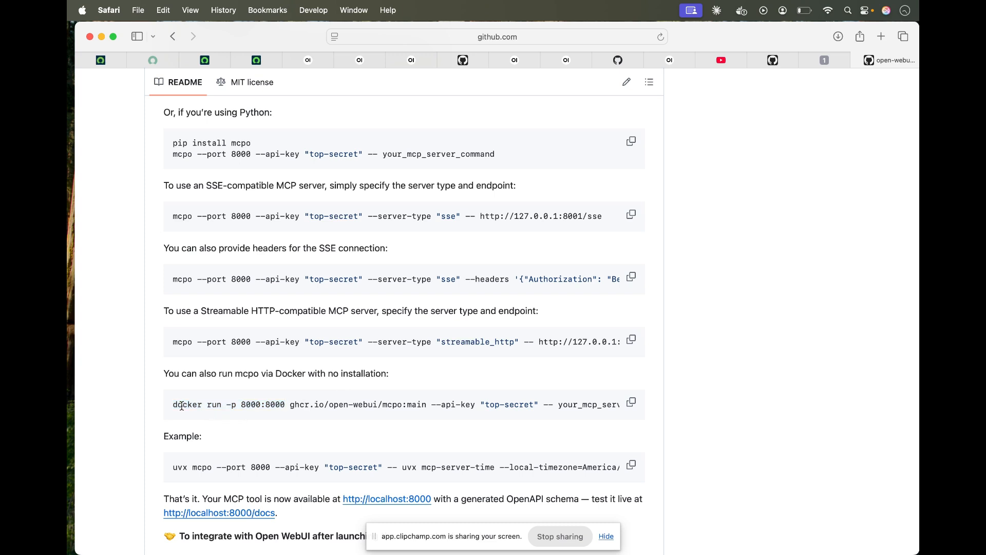
pyautogui.hscroll(5, 301, 399)
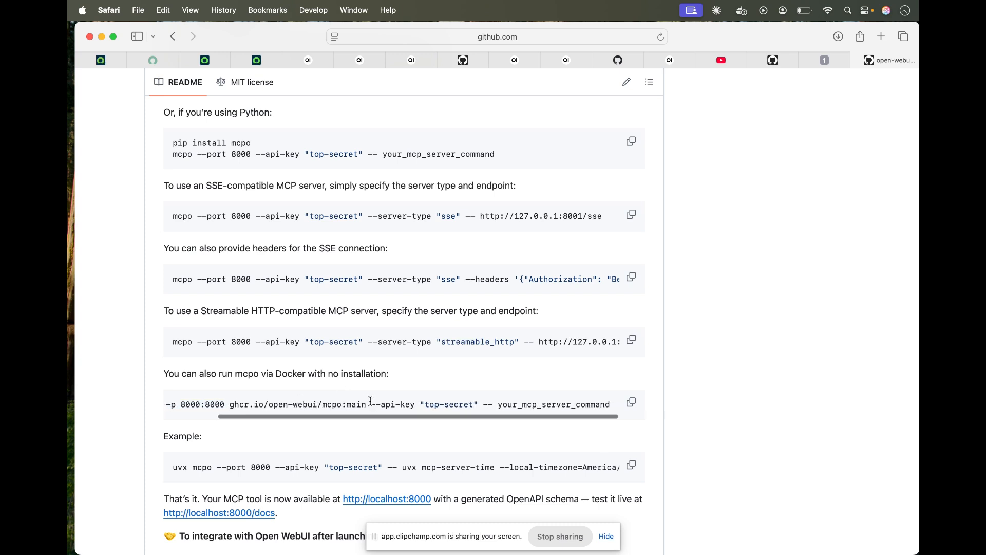
pyautogui.moveTo(370, 401); pyautogui.dragTo(249, 403)
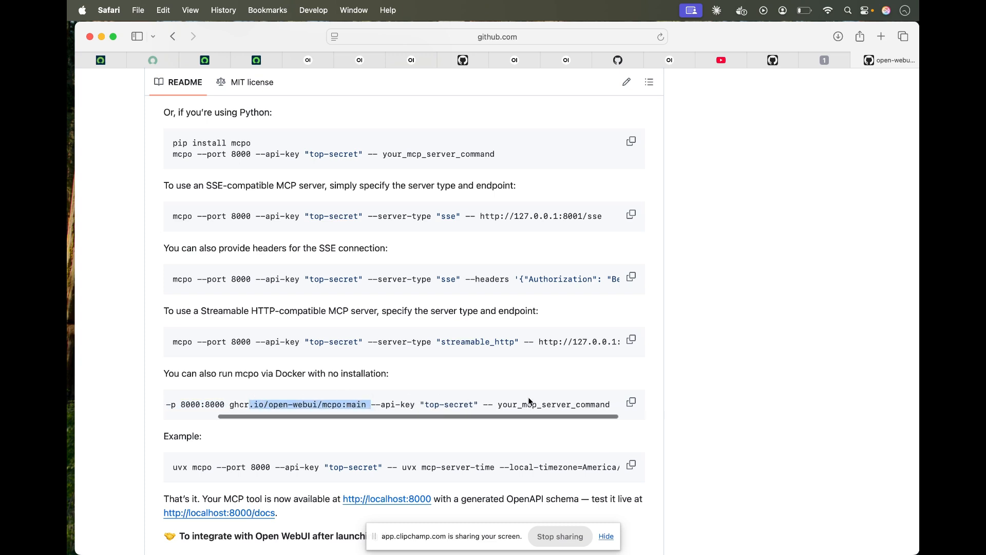
pyautogui.moveTo(498, 403); pyautogui.dragTo(619, 406)
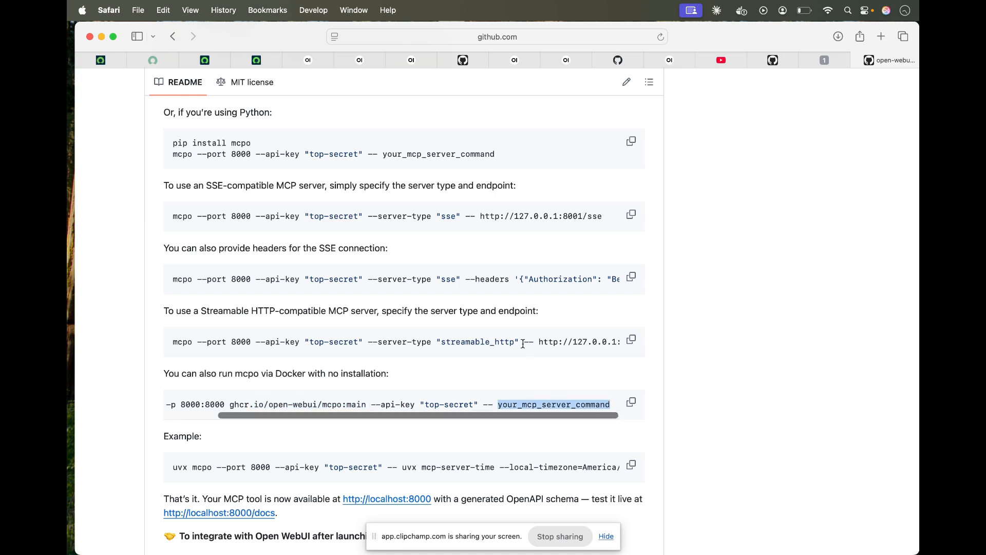
pyautogui.moveTo(518, 339); pyautogui.dragTo(434, 337)
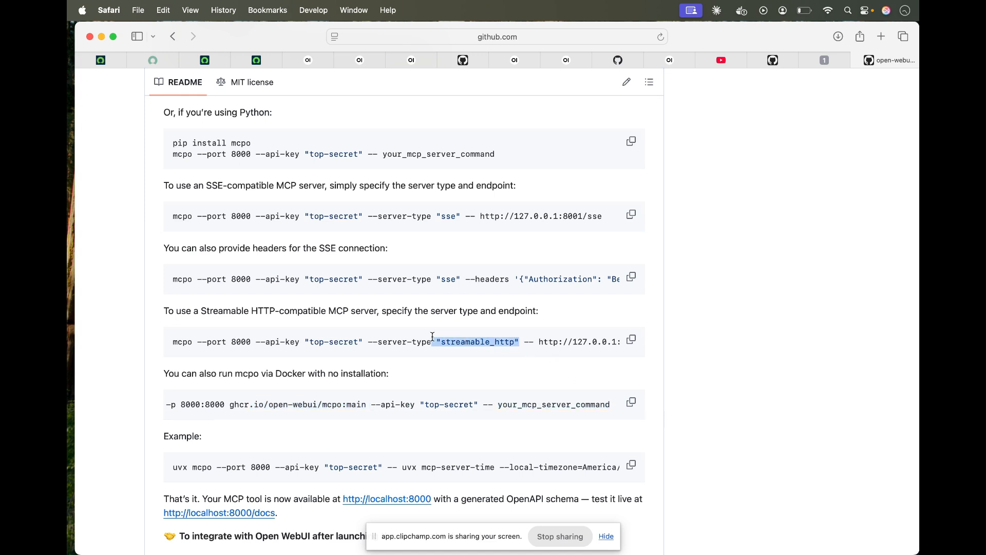
pyautogui.hscroll(3, 465, 352)
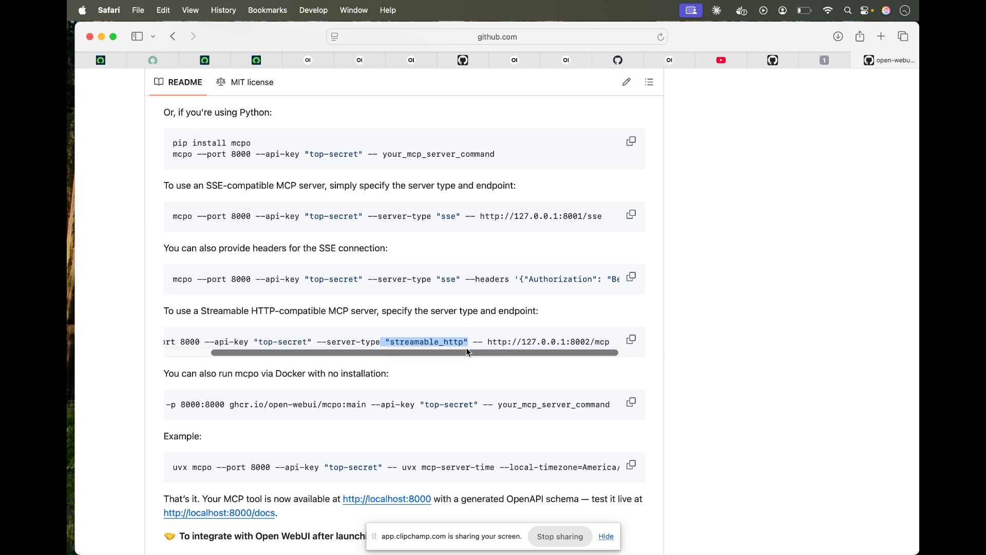
pyautogui.click(490, 341)
pyautogui.moveTo(490, 341); pyautogui.dragTo(611, 343)
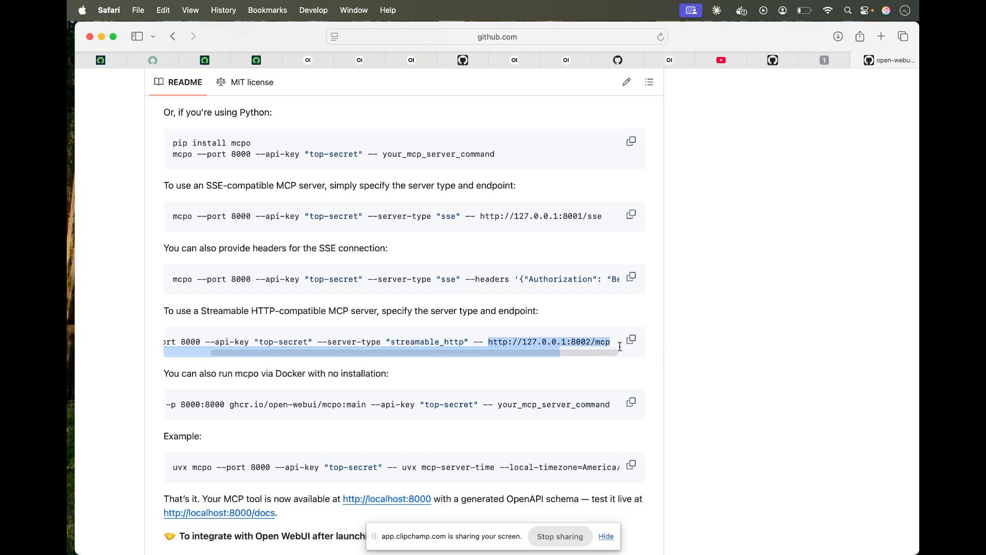
pyautogui.click(518, 343)
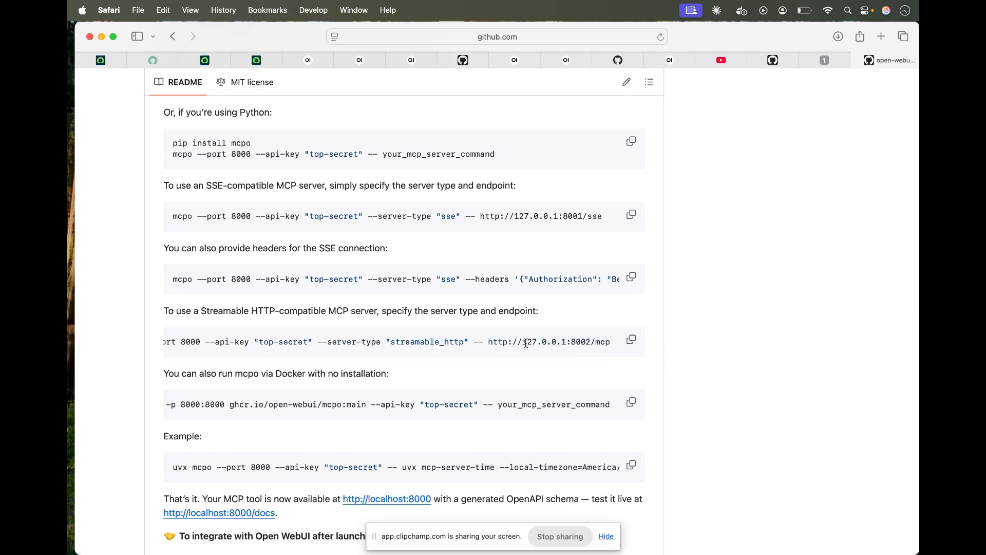
# Step: Switch to Windsurf, enlarge the terminal, and locate the earlier docker run command for mcpo in its history
pyautogui.moveTo(71, 460)
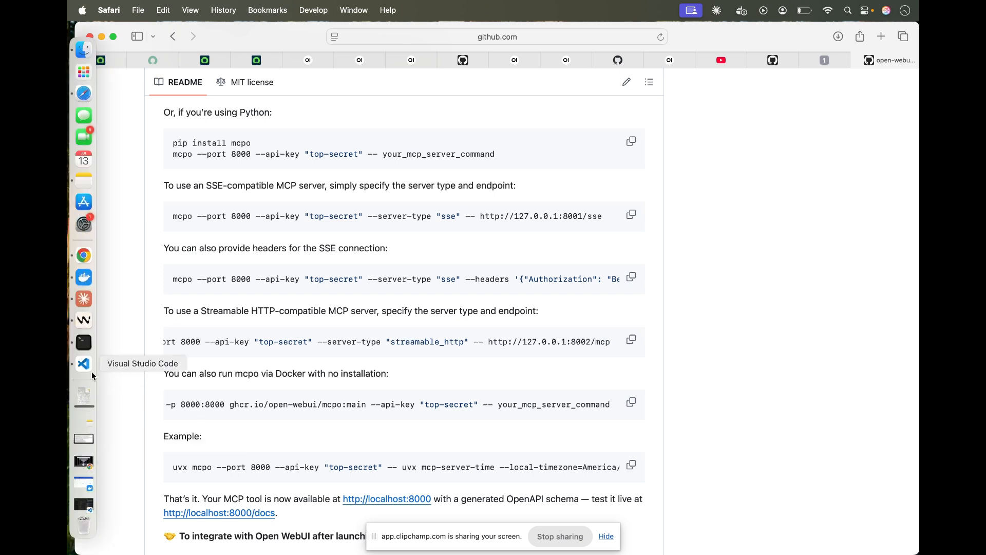
pyautogui.click(84, 321)
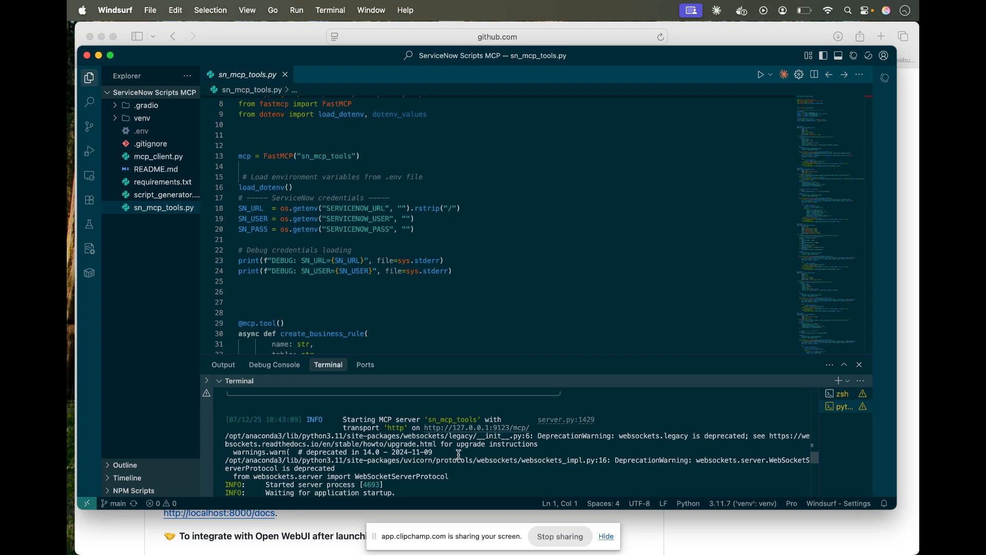
pyautogui.scroll(5, 458, 455)
pyautogui.scroll(-10, 457, 455)
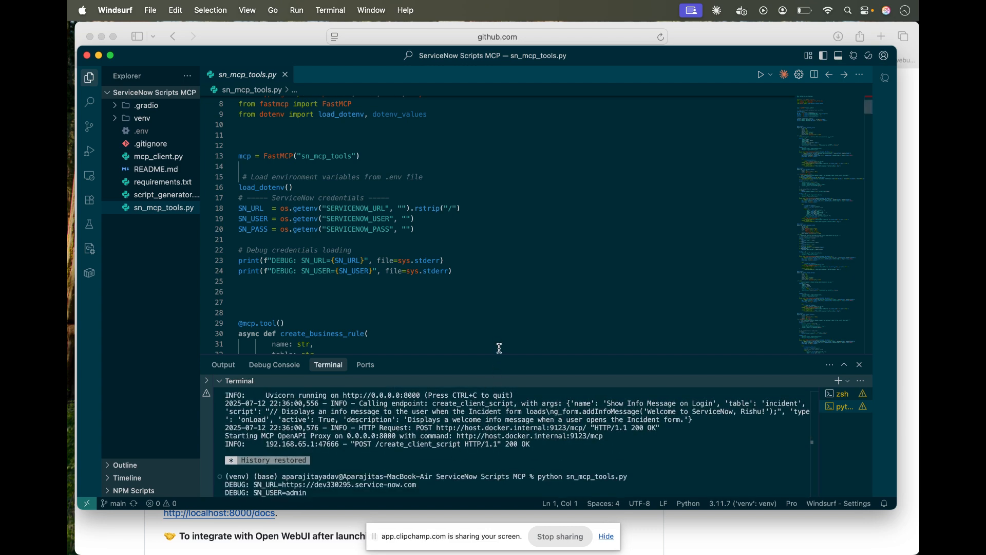
pyautogui.moveTo(500, 354); pyautogui.dragTo(515, 158)
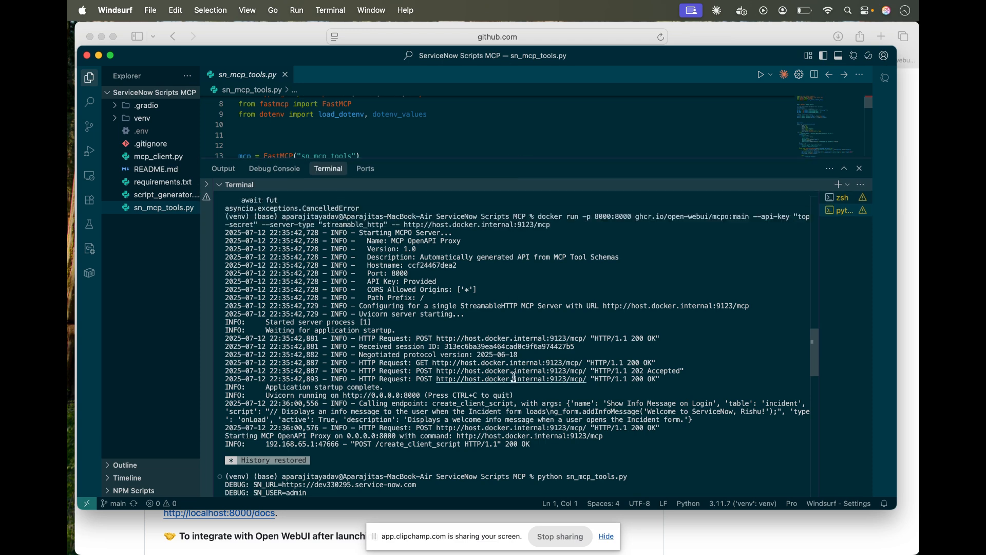
pyautogui.scroll(-5, 505, 412)
pyautogui.scroll(5, 505, 412)
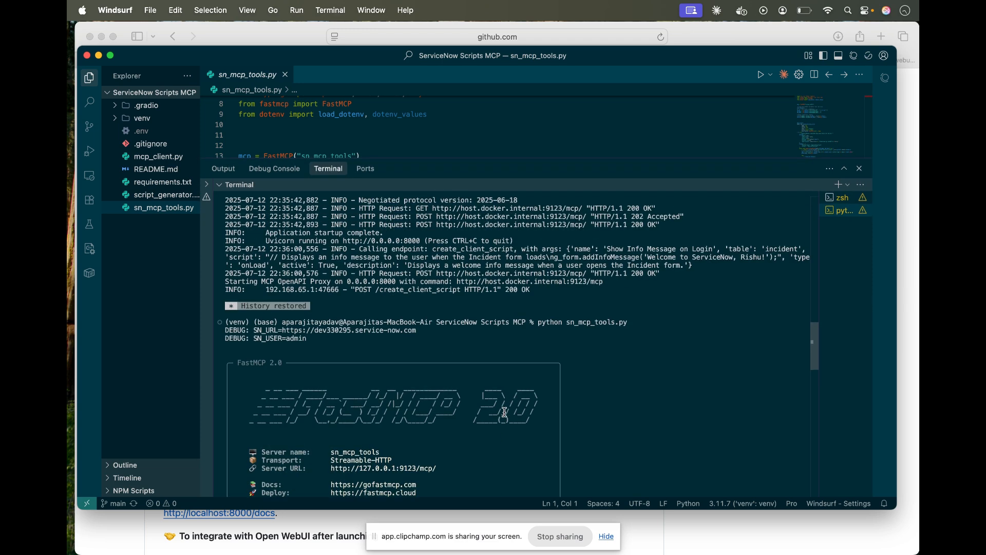
pyautogui.scroll(3, 451, 331)
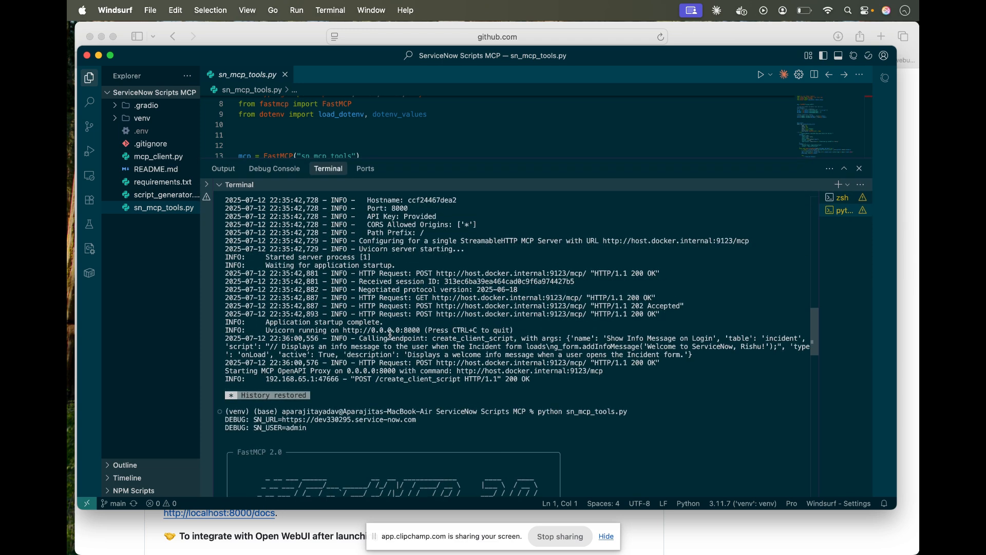
pyautogui.scroll(2, 390, 334)
pyautogui.scroll(5, 315, 379)
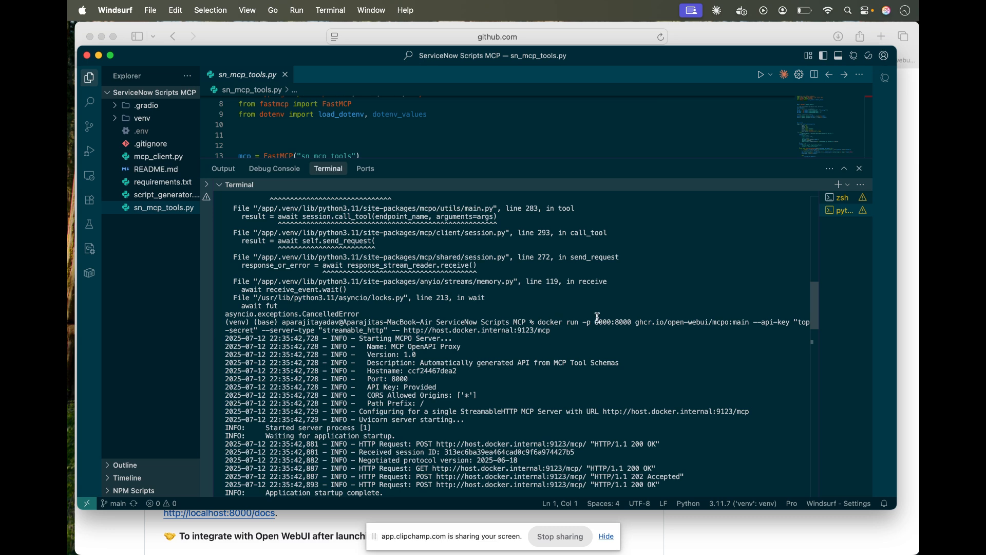
pyautogui.moveTo(539, 322); pyautogui.dragTo(563, 331)
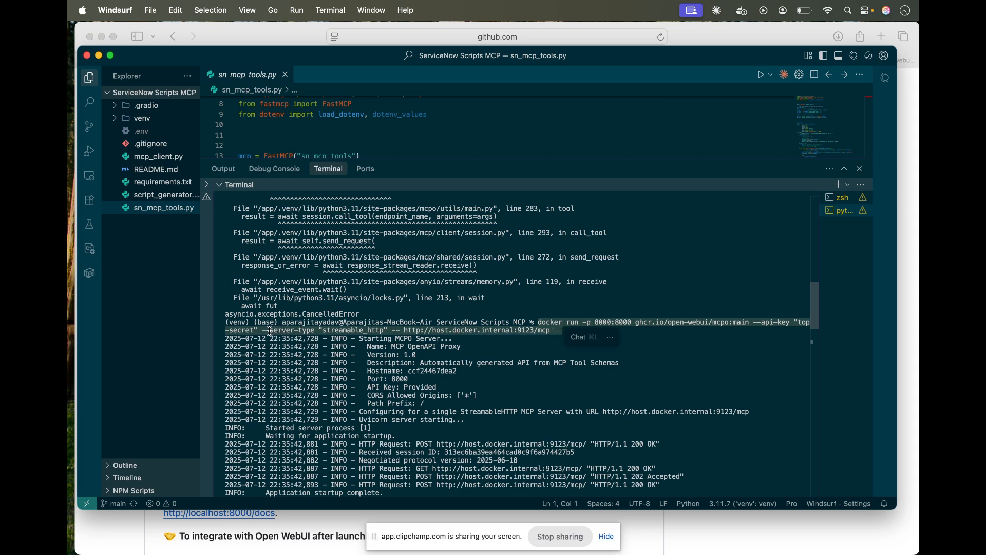
pyautogui.moveTo(272, 331); pyautogui.dragTo(539, 330)
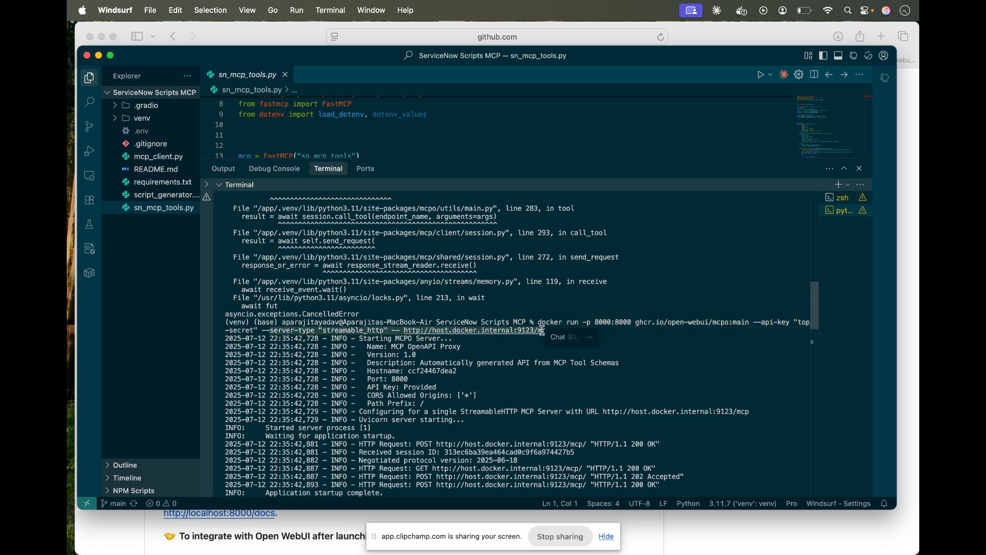
pyautogui.click(526, 349)
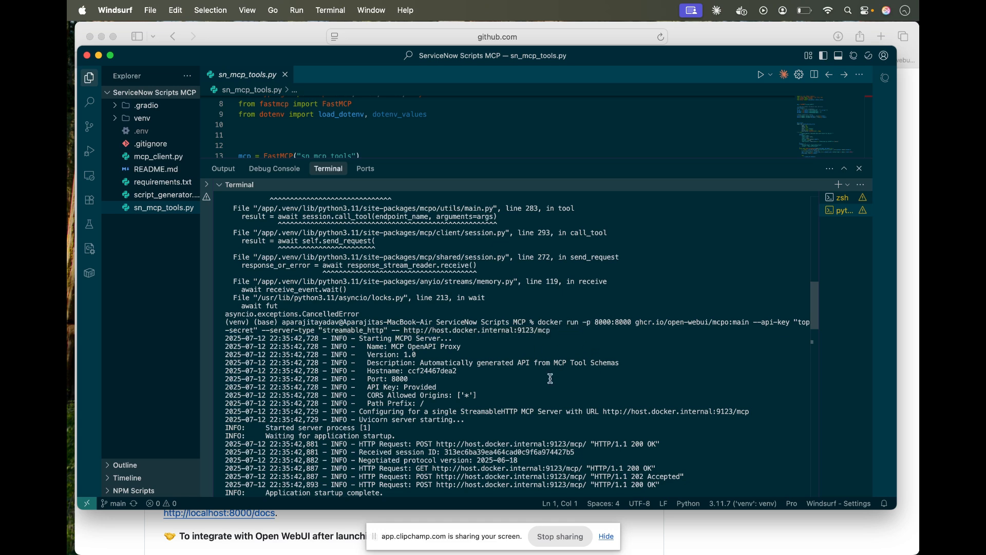
# Step: Review the MCPO server's startup log below the command, highlighting the proxy's name and port lines
pyautogui.scroll(-5, 537, 392)
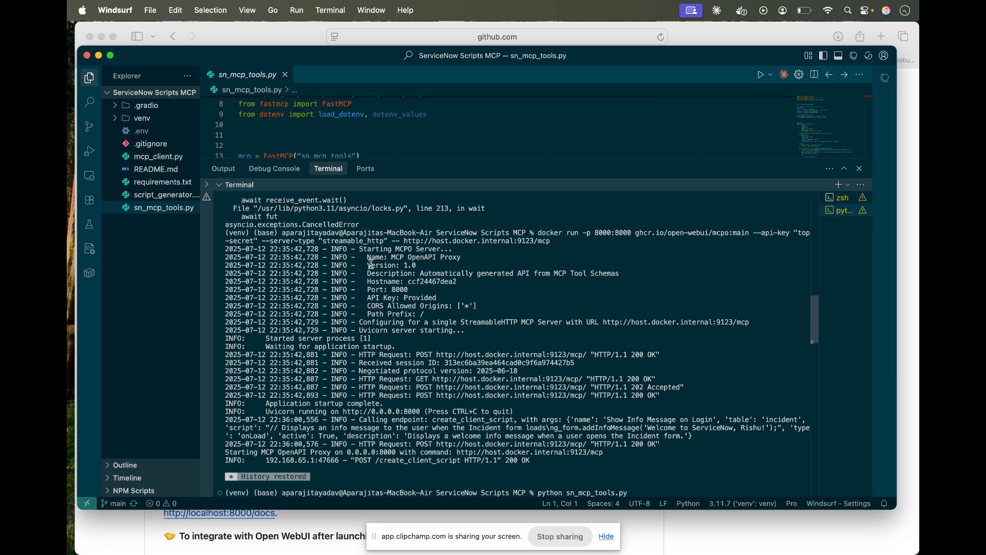
pyautogui.moveTo(367, 257); pyautogui.dragTo(463, 256)
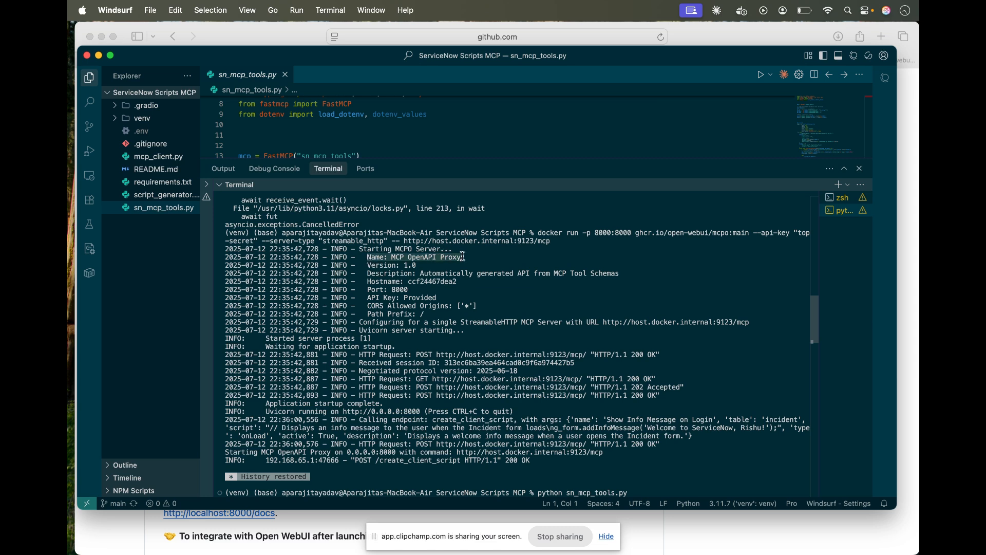
pyautogui.moveTo(367, 289); pyautogui.dragTo(434, 291)
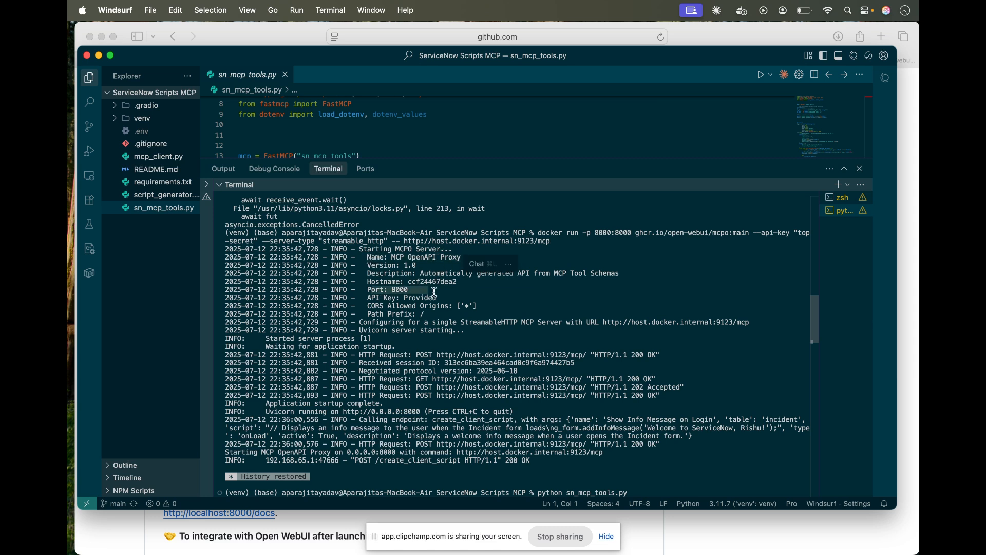
pyautogui.scroll(4, 478, 315)
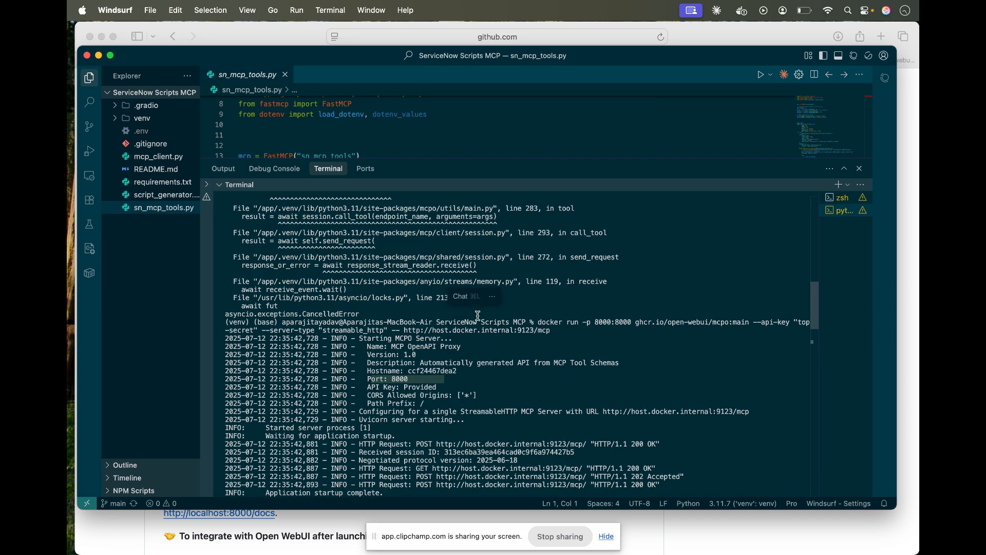
pyautogui.scroll(-3, 572, 329)
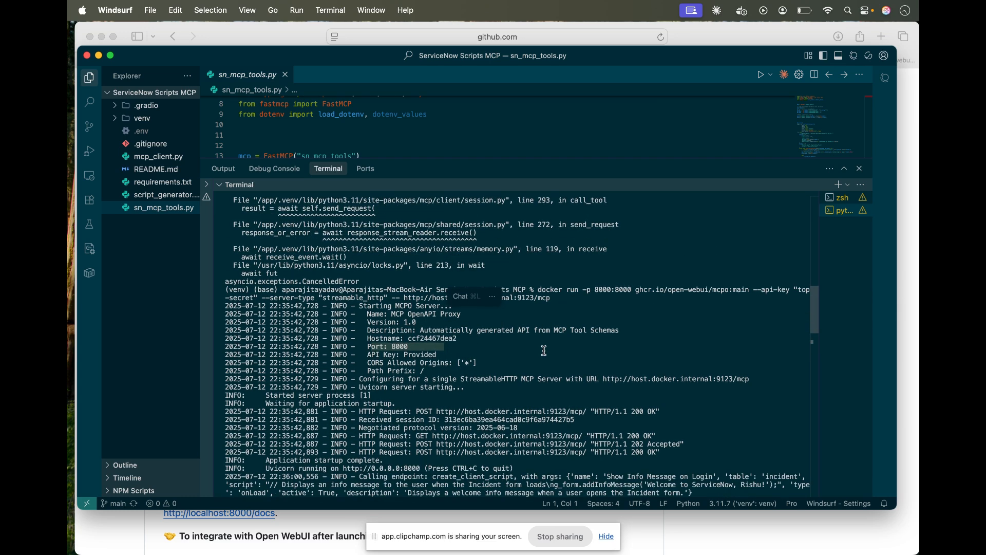
# Step: Minimize Windsurf, return to the MCP server page in Safari, and change the port in its address to 8000
pyautogui.click(101, 56)
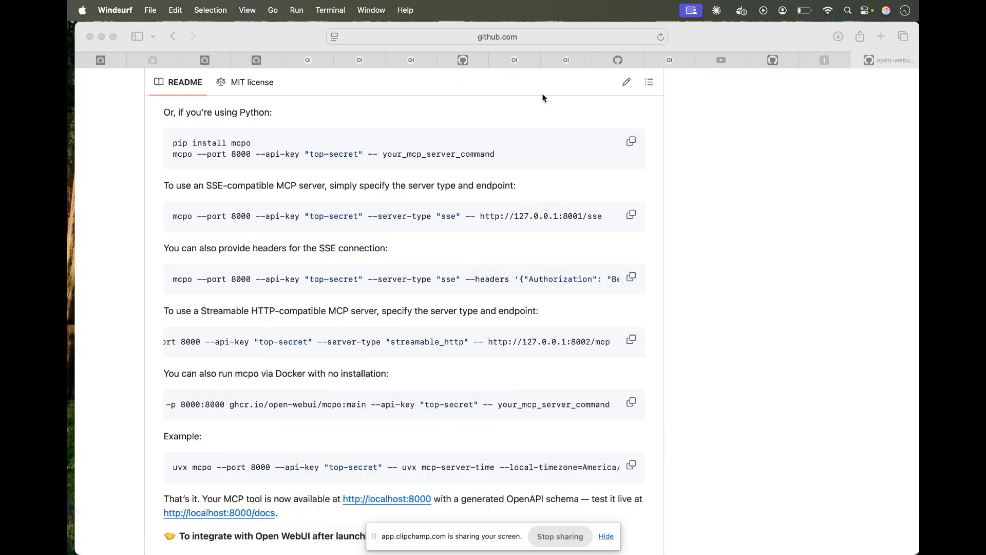
pyautogui.click(881, 36)
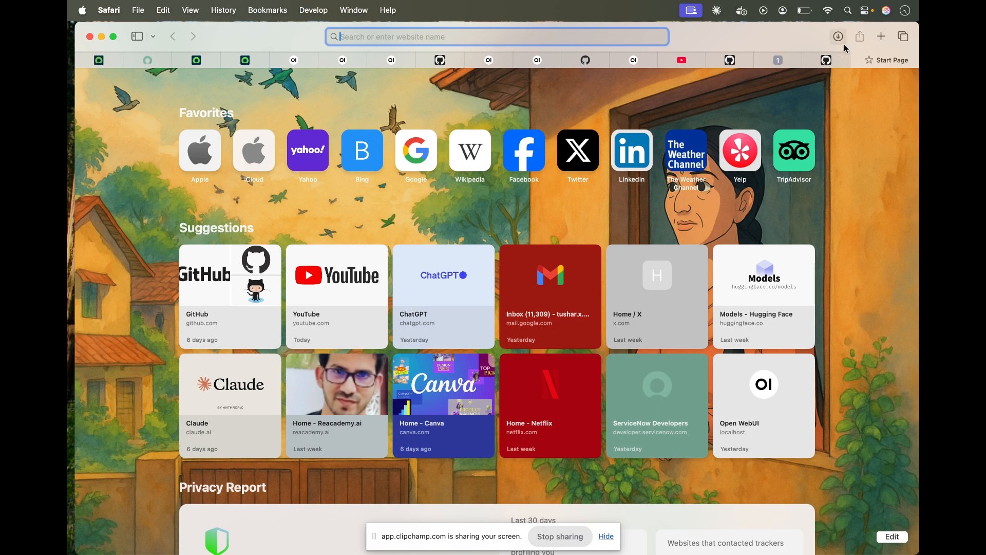
pyautogui.click(785, 59)
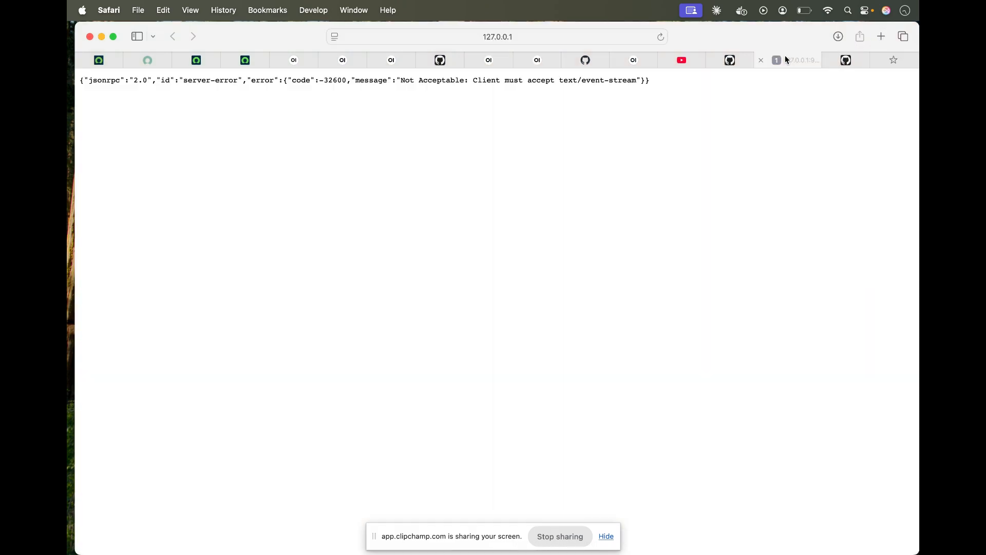
pyautogui.click(562, 36)
pyautogui.click(389, 36)
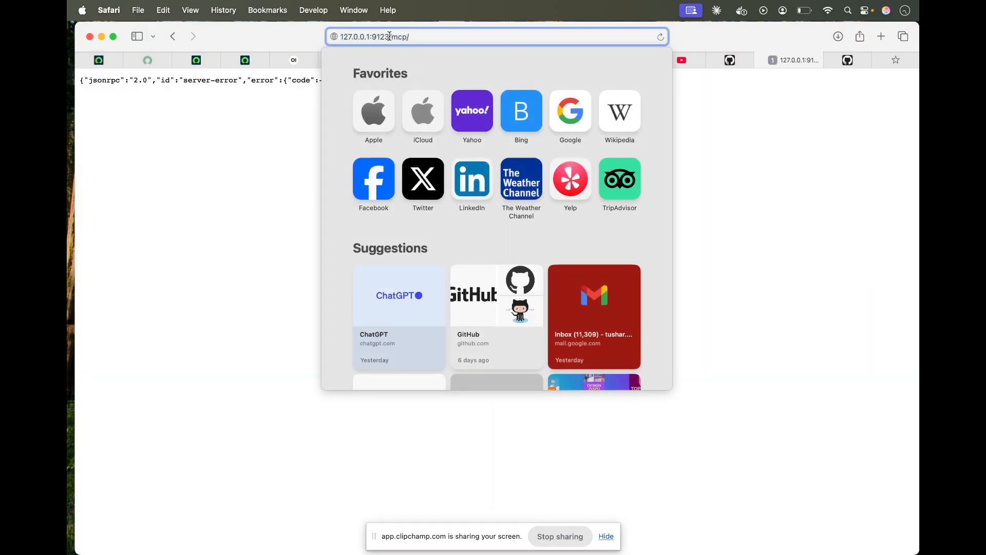
pyautogui.press('BackSpace')
pyautogui.press('BackSpace')
pyautogui.press('BackSpace')
pyautogui.press('BackSpace')
pyautogui.write('8000')
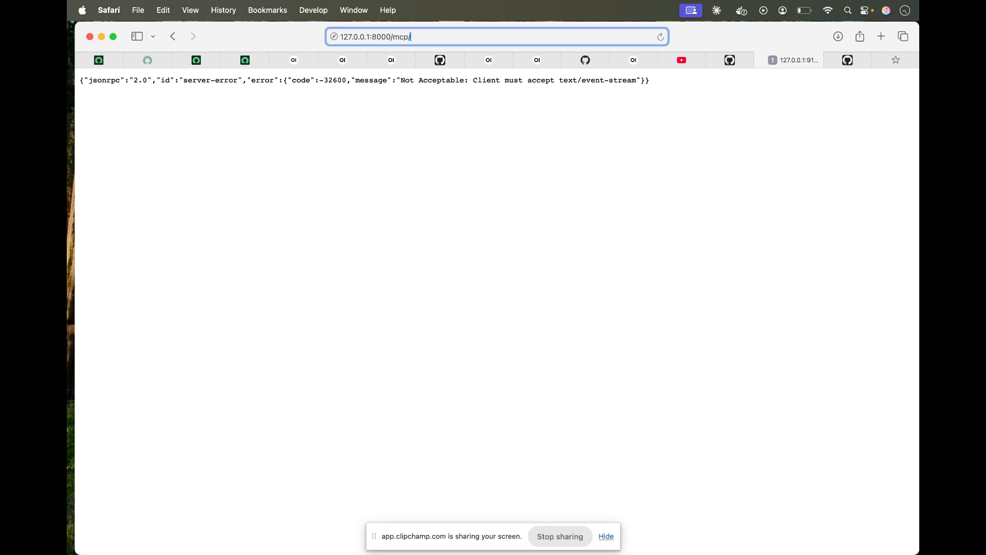
# Step: Replace the mcp/ path in the address with openapi.json and load 127.0.0.1:8000/openapi.json
pyautogui.press('BackSpace')
pyautogui.press('BackSpace')
pyautogui.press('BackSpace')
pyautogui.press('BackSpace')
pyautogui.write('ope')
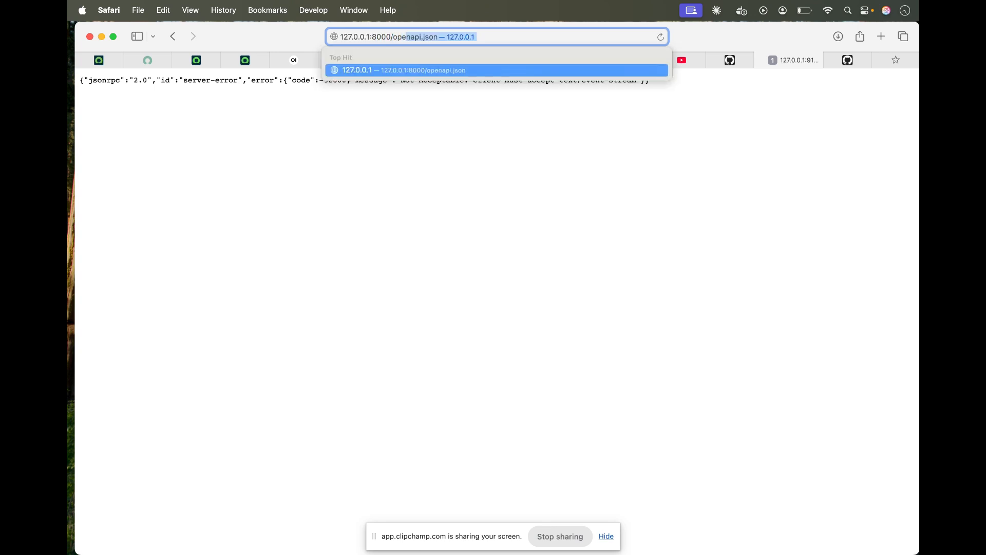
pyautogui.write('n')
pyautogui.press('Return')
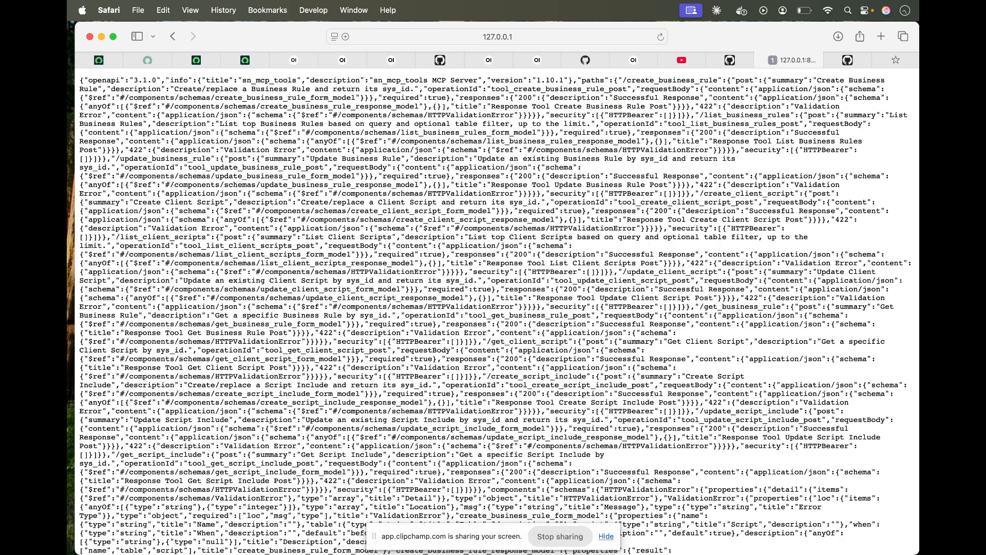
# Step: Read through the OpenAPI specification served at 127.0.0.1:8000/openapi.json, covering its address, endpoint paths and component schemas
pyautogui.scroll(-10, 321, 171)
pyautogui.scroll(10, 280, 232)
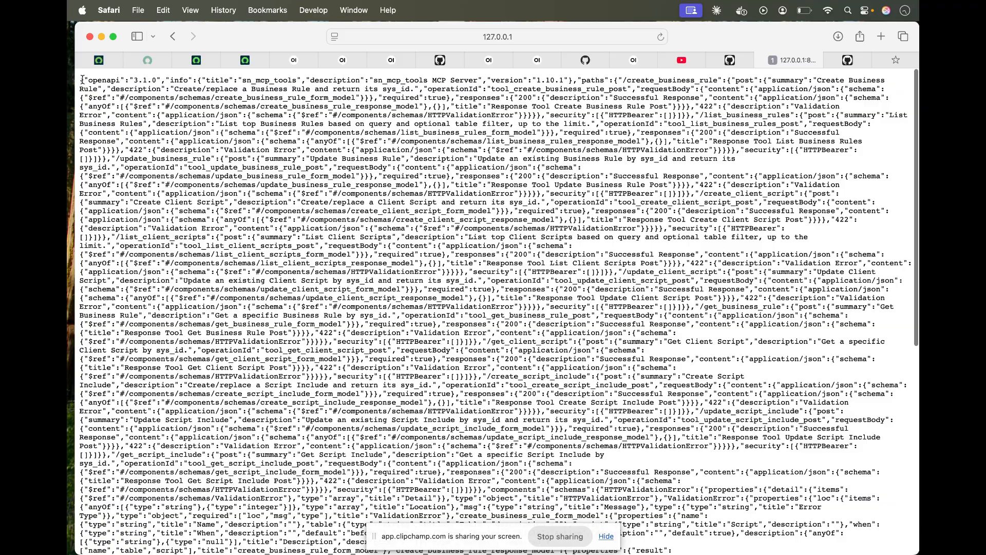
pyautogui.moveTo(80, 79); pyautogui.dragTo(106, 80)
pyautogui.press('super+l')
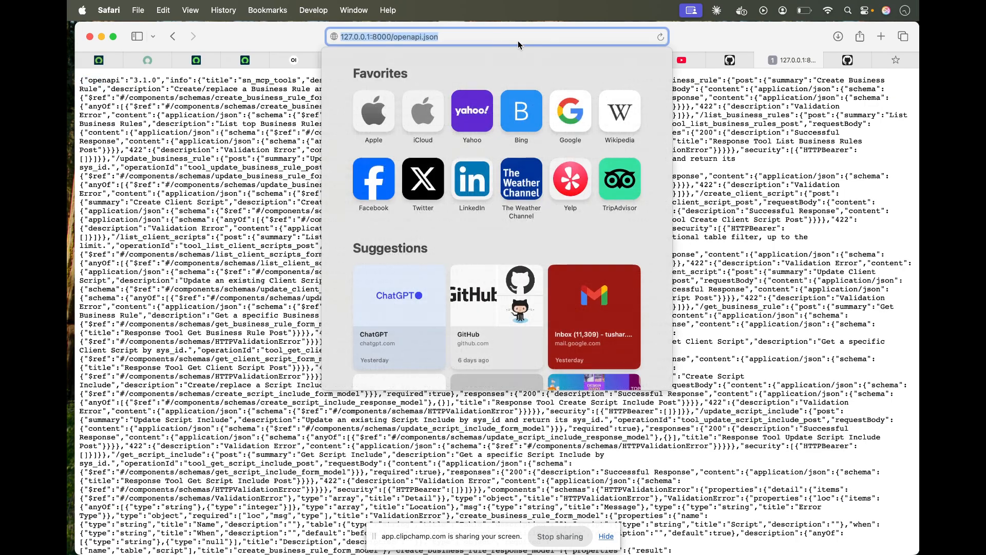
pyautogui.click(218, 230)
pyautogui.scroll(-20, 234, 247)
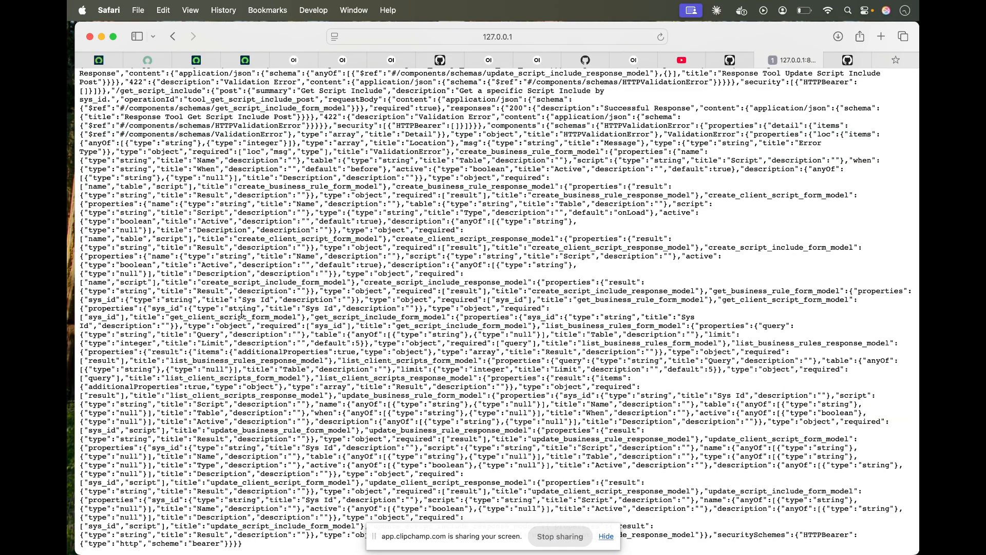
pyautogui.scroll(10, 324, 297)
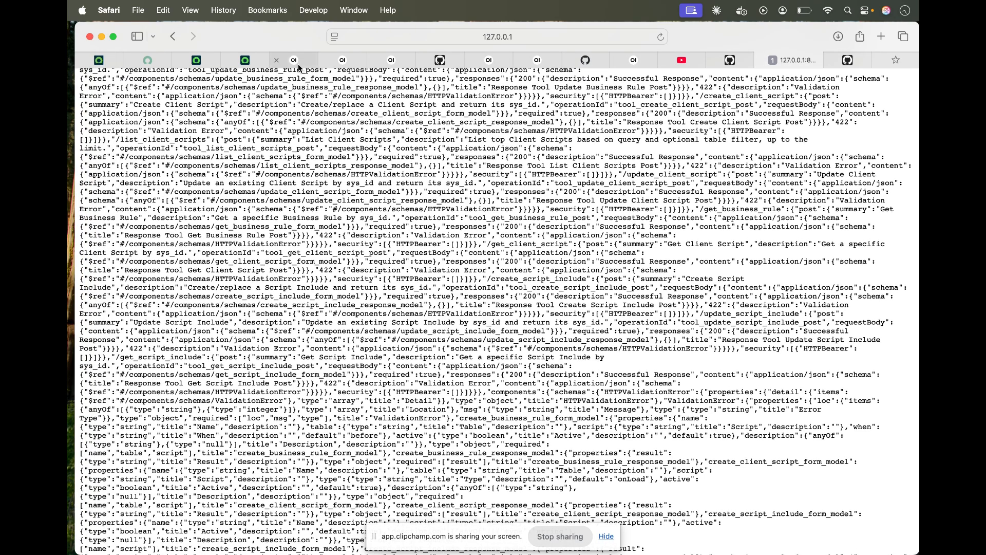
pyautogui.moveTo(298, 66)
pyautogui.scroll(3, 331, 292)
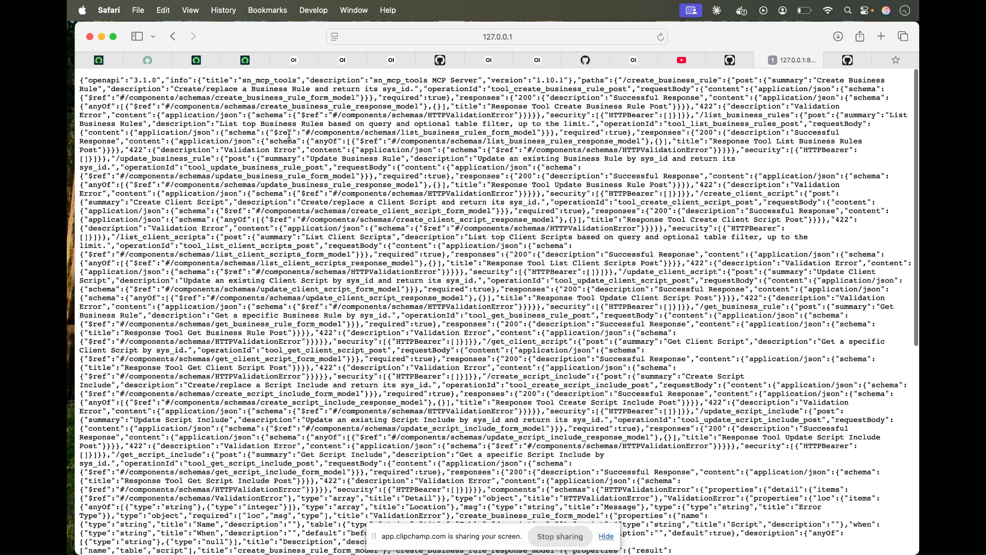
# Step: Highlight the sn_mcp_tools title and the MCP server description at the start of the OpenAPI specification
pyautogui.moveTo(209, 79); pyautogui.dragTo(303, 79)
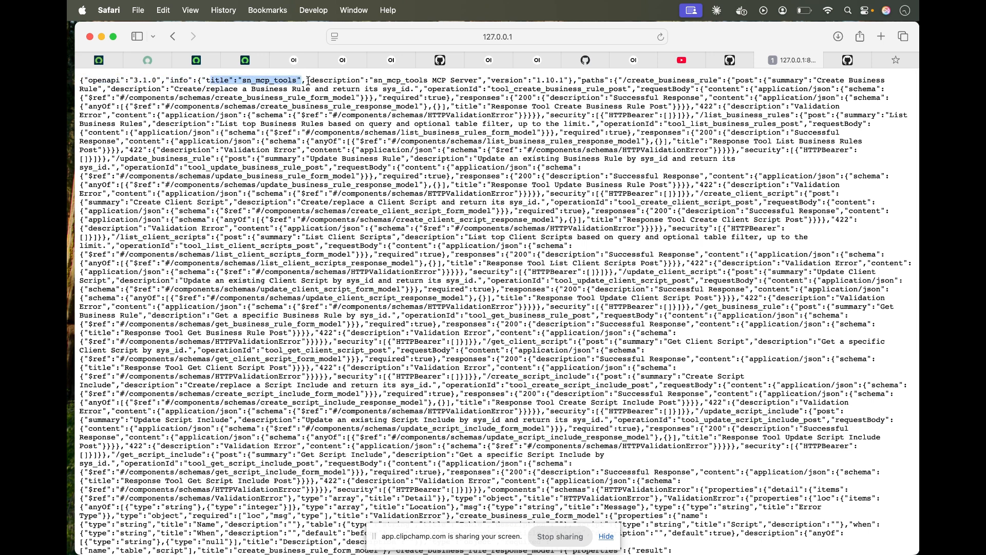
pyautogui.moveTo(373, 80); pyautogui.dragTo(403, 79)
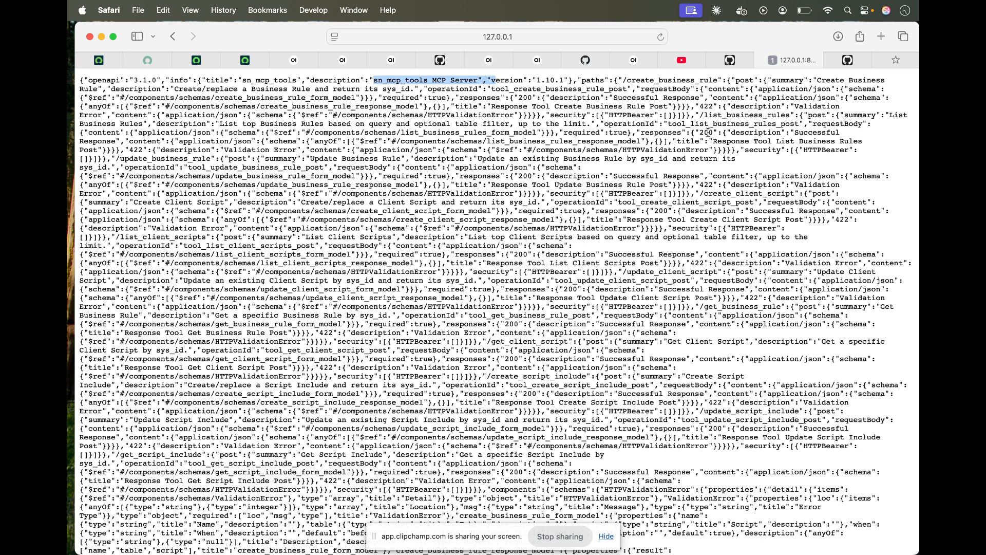
pyautogui.click(683, 84)
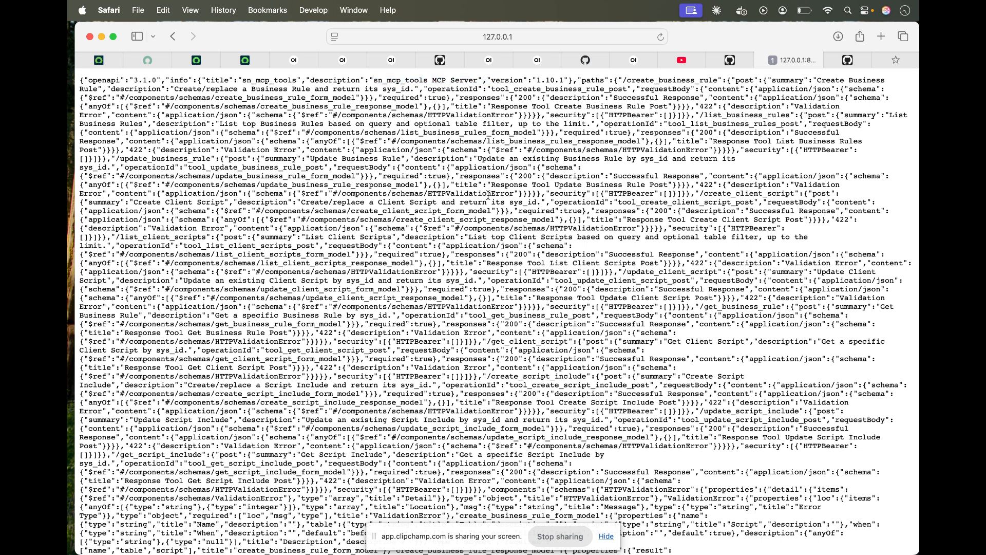
# Step: Dismiss the blank Add Connection form in Open WebUI's tool settings and recheck the address of the openapi.json page
pyautogui.click(297, 60)
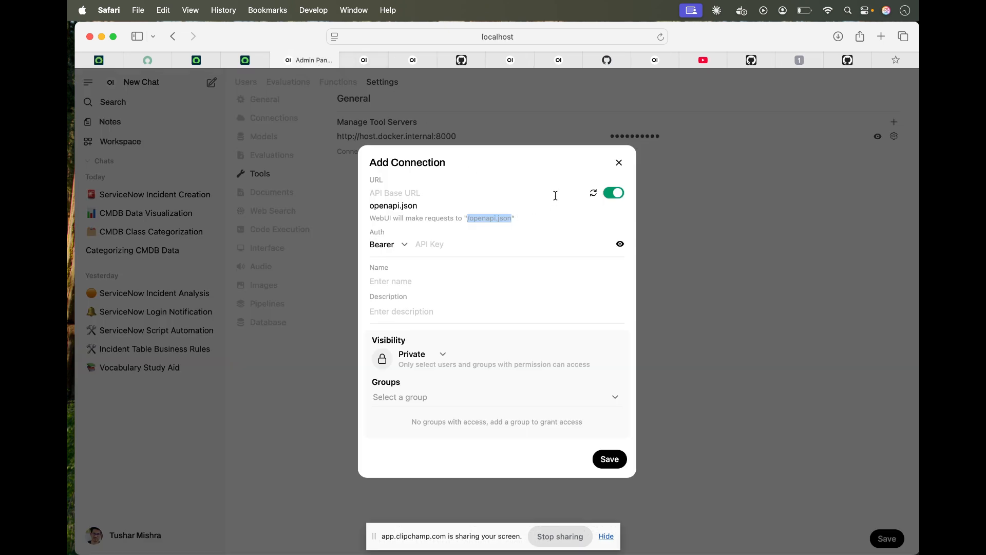
pyautogui.click(620, 163)
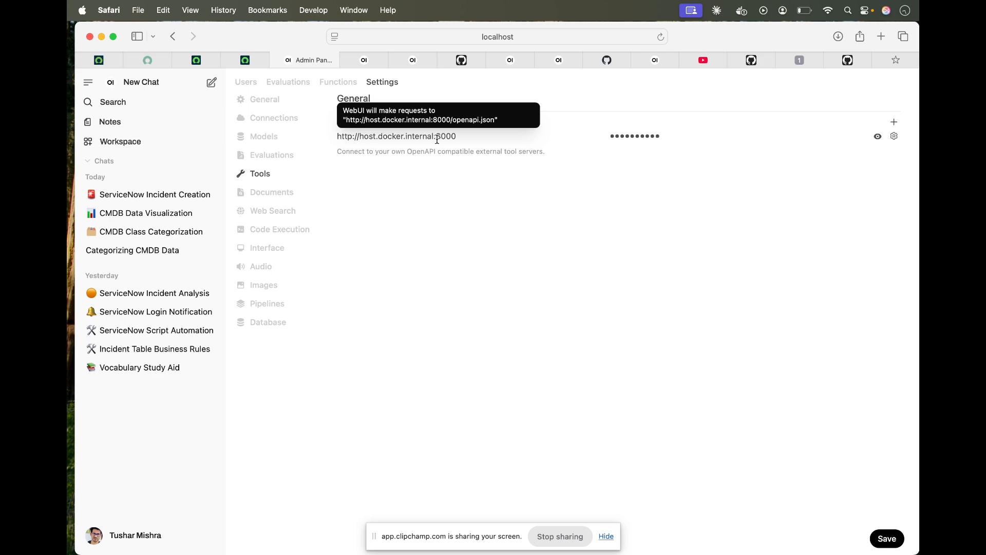
pyautogui.click(801, 60)
pyautogui.click(384, 35)
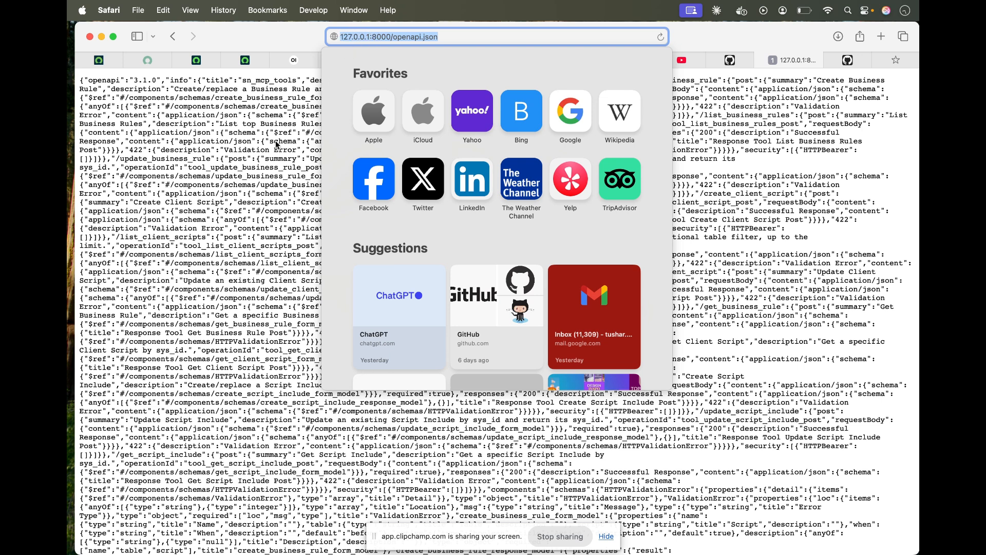
pyautogui.click(275, 145)
# Step: Switch to Docker Desktop to inspect the running containers and their ports, and return to Safari
pyautogui.moveTo(69, 450)
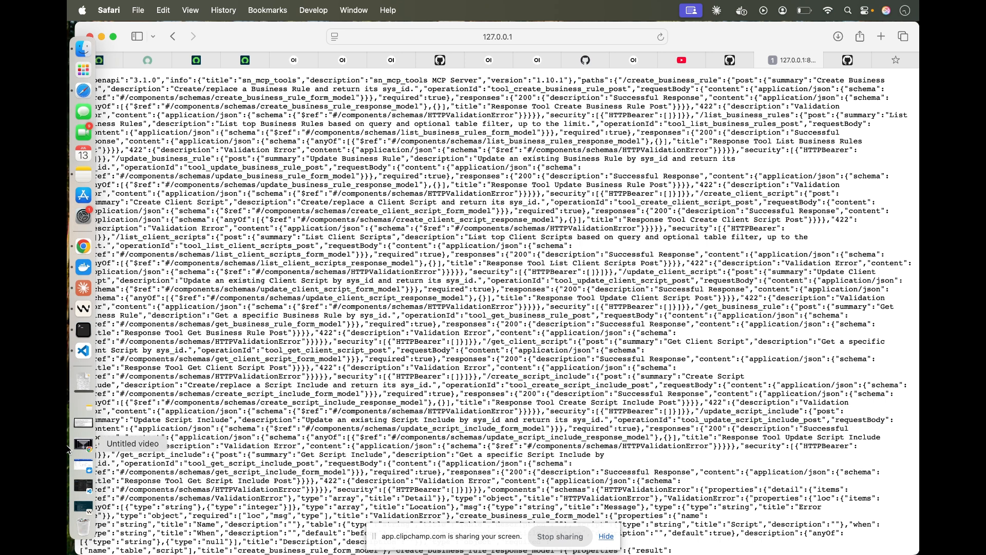
pyautogui.click(85, 268)
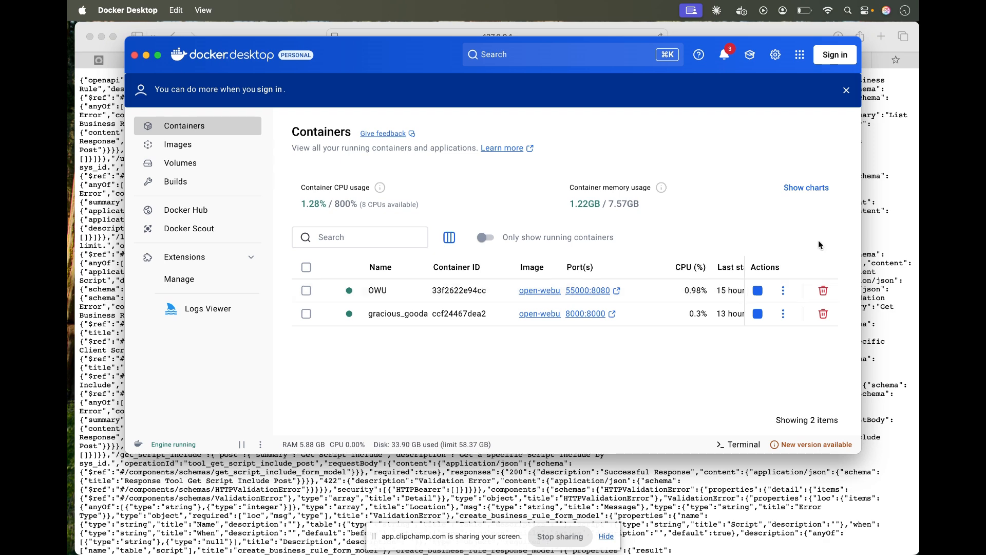
pyautogui.click(902, 197)
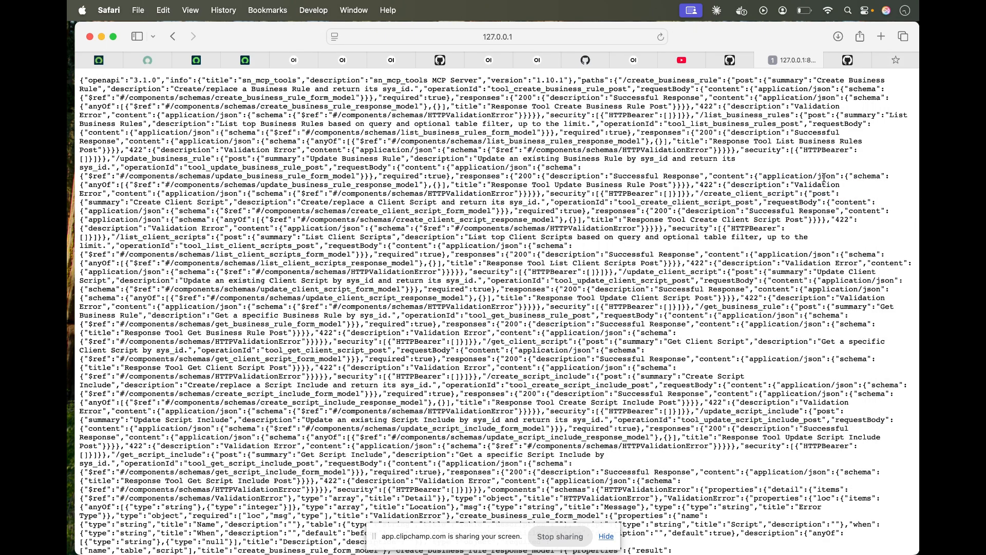
# Step: Return to Open WebUI's tool settings and examine the URL of the existing tool server connection
pyautogui.click(343, 60)
pyautogui.click(300, 61)
pyautogui.moveTo(381, 139)
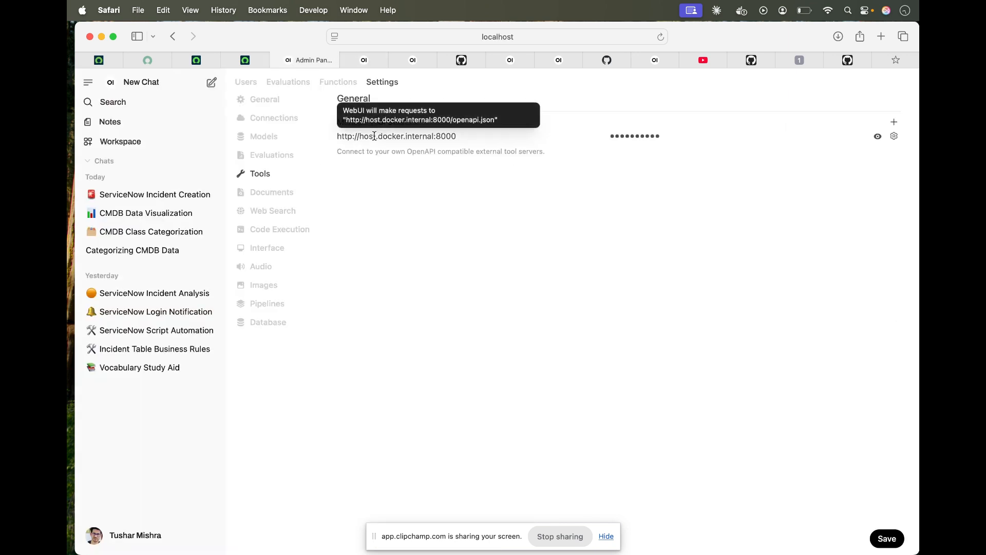
pyautogui.click(475, 138)
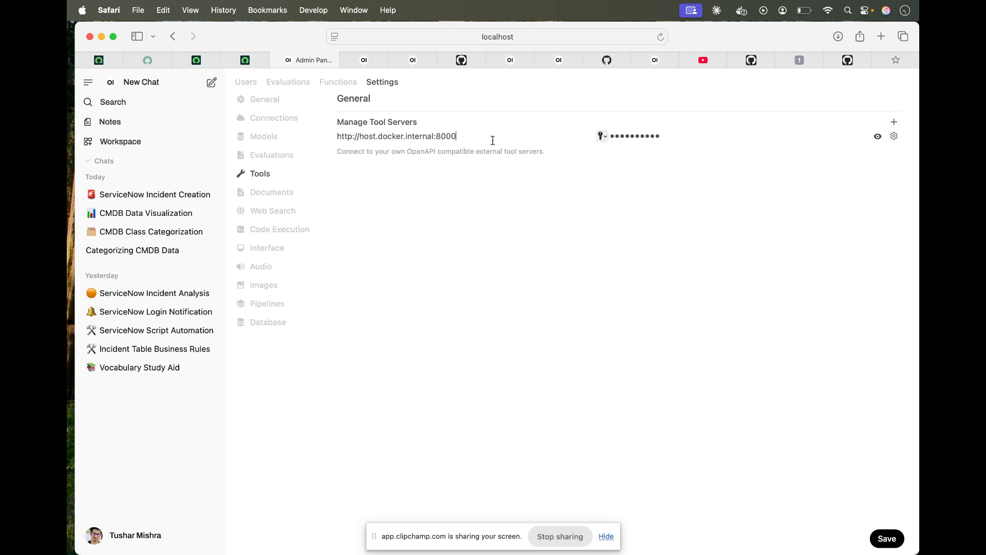
# Step: Try to verify a new tool server connection with the URL http:127.0.0.0.1:8000, and discard the form
pyautogui.click(894, 122)
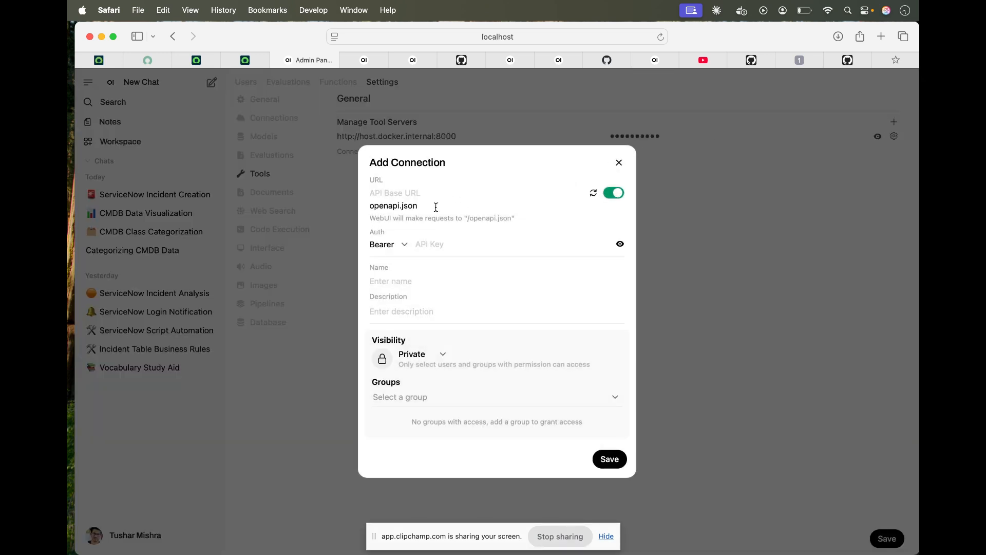
pyautogui.write('http:127.0')
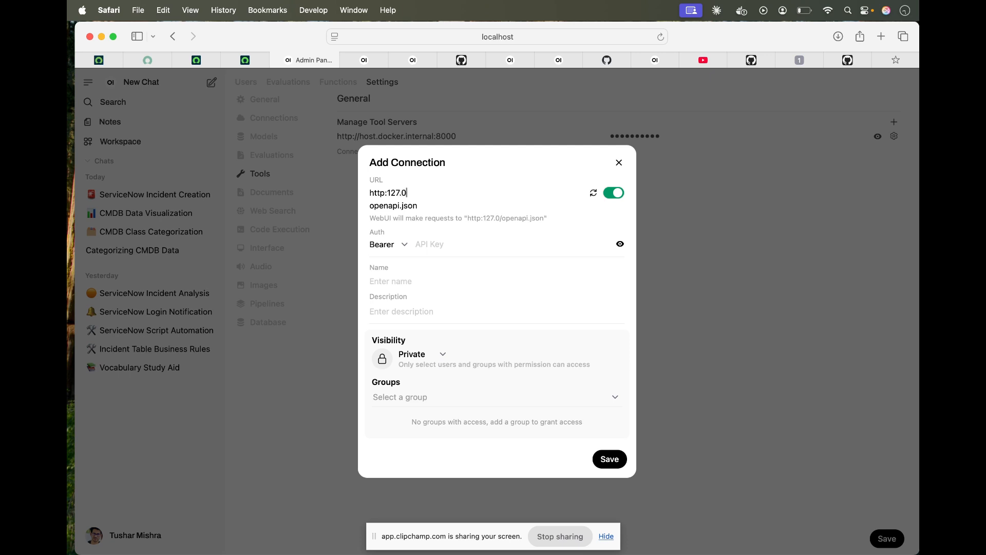
pyautogui.write('.0.0.1:8000')
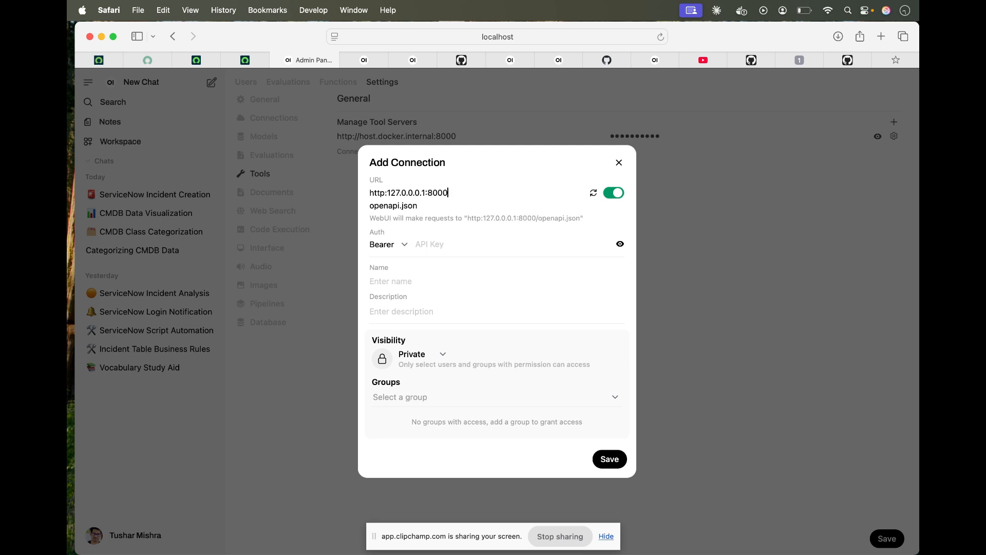
pyautogui.click(593, 193)
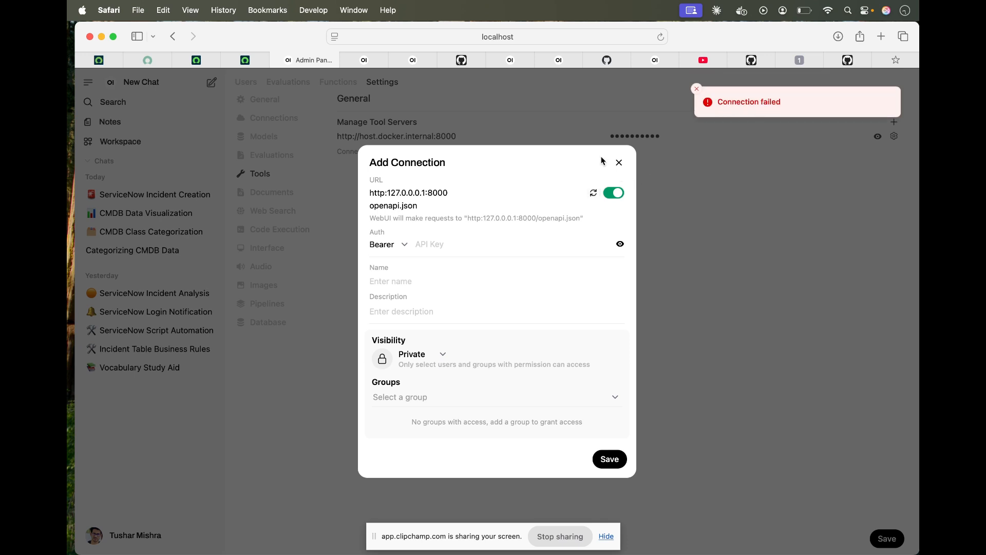
pyautogui.click(620, 163)
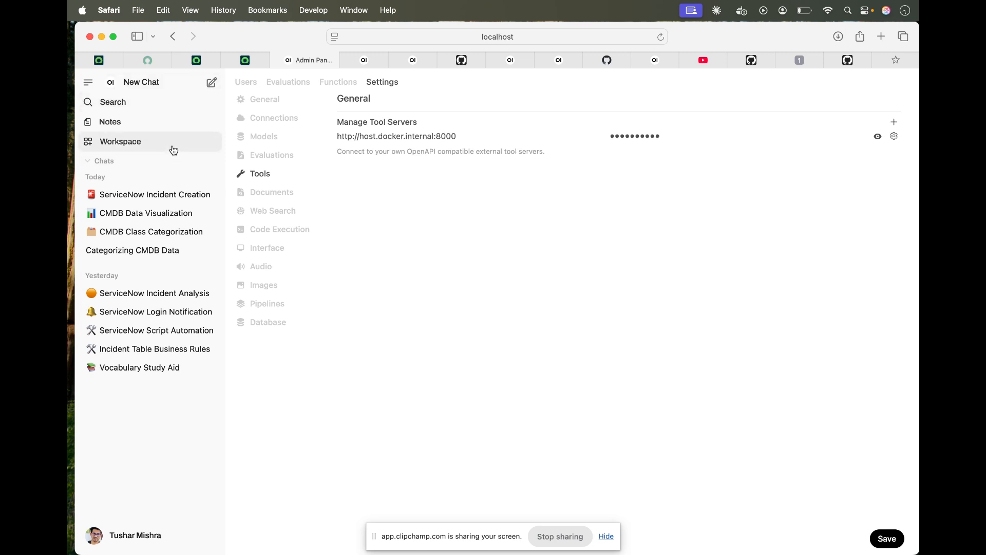
# Step: Start a new chat, enable the ServiceNowScriptMCP tool for it, and check the tool's description
pyautogui.click(211, 84)
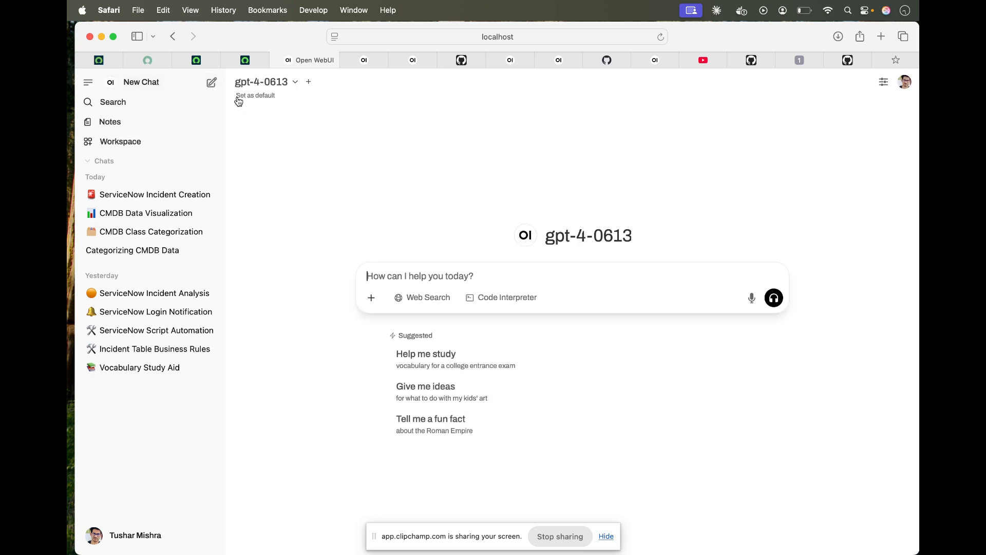
pyautogui.click(371, 297)
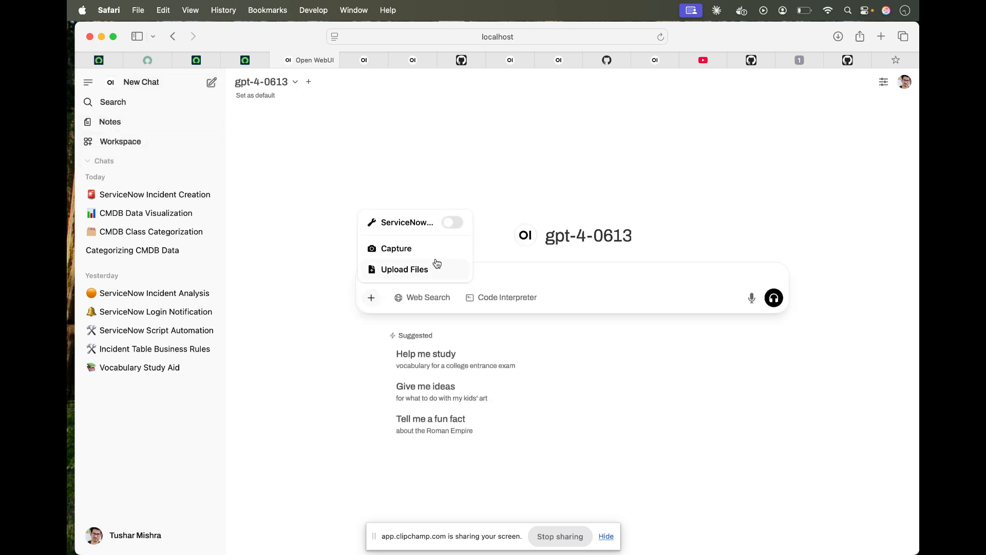
pyautogui.click(452, 224)
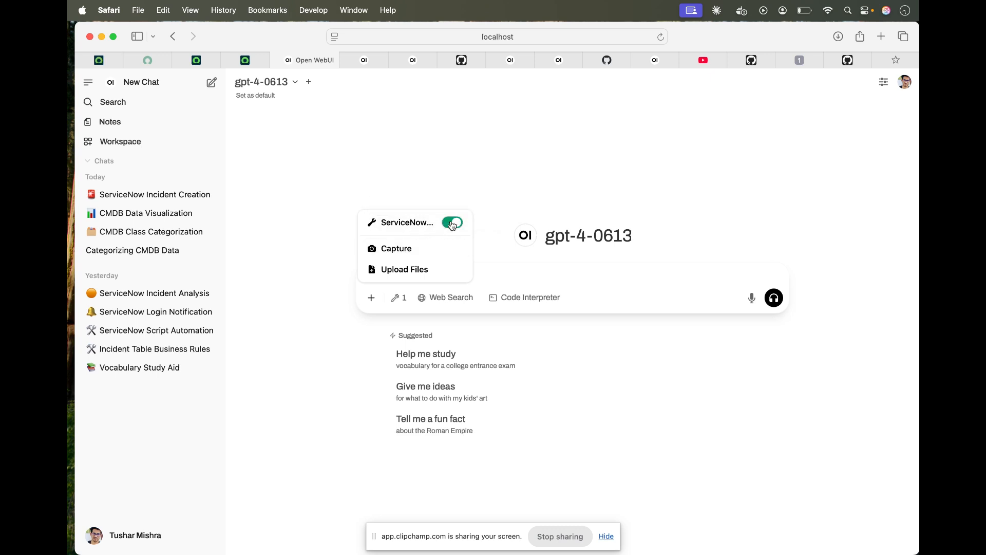
pyautogui.click(504, 201)
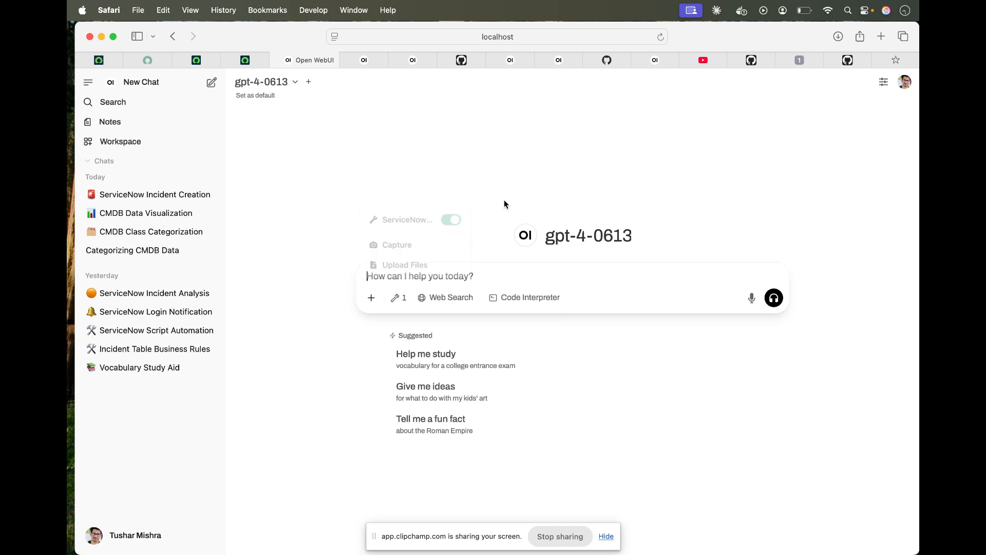
pyautogui.click(370, 297)
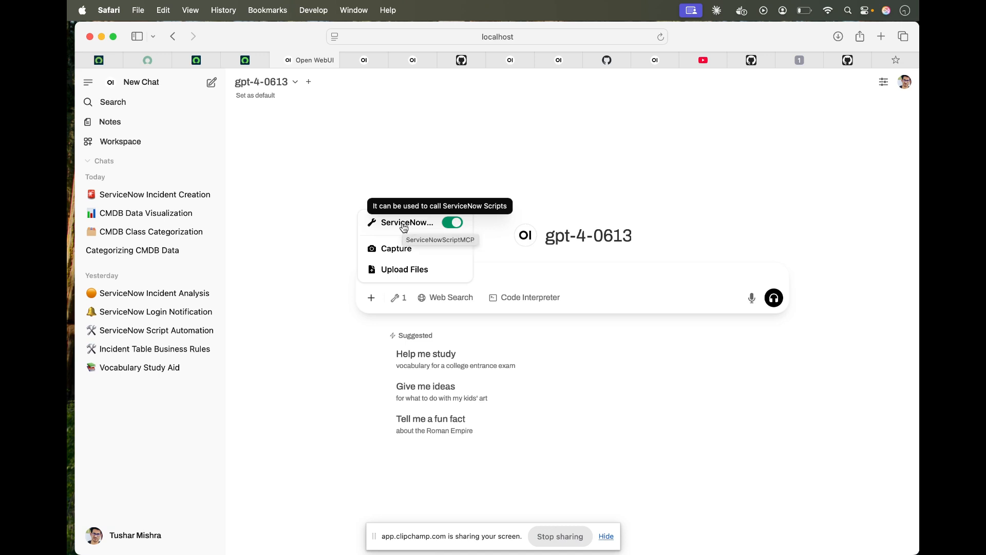
pyautogui.click(489, 192)
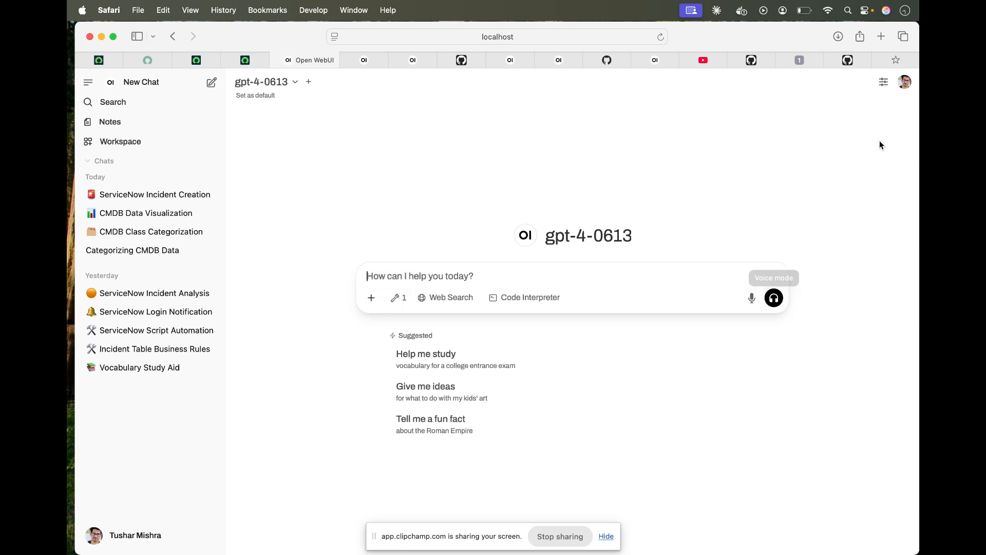
# Step: In the chat controls, set Function Calling to Native and Stream Chat Response to On
pyautogui.click(883, 84)
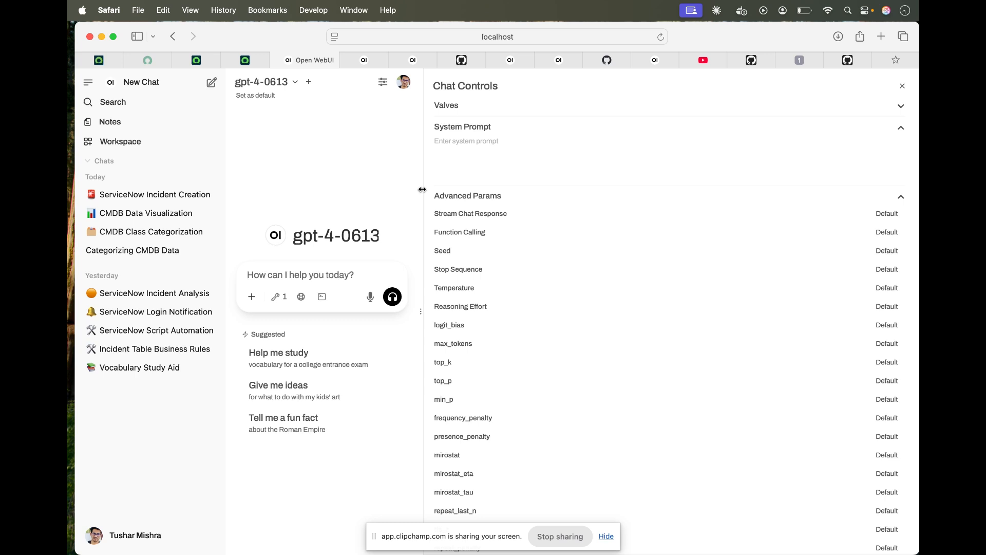
pyautogui.moveTo(424, 186); pyautogui.dragTo(719, 188)
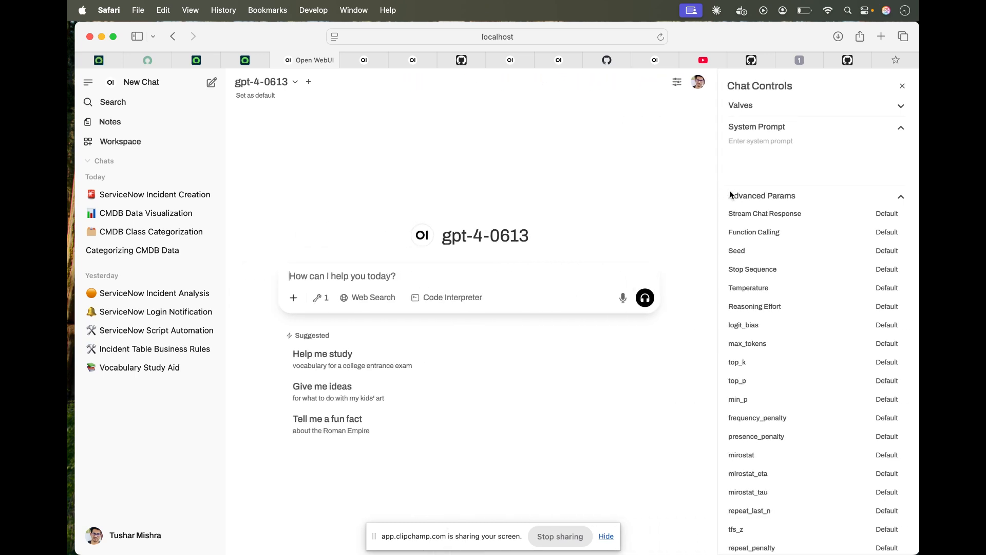
pyautogui.click(887, 231)
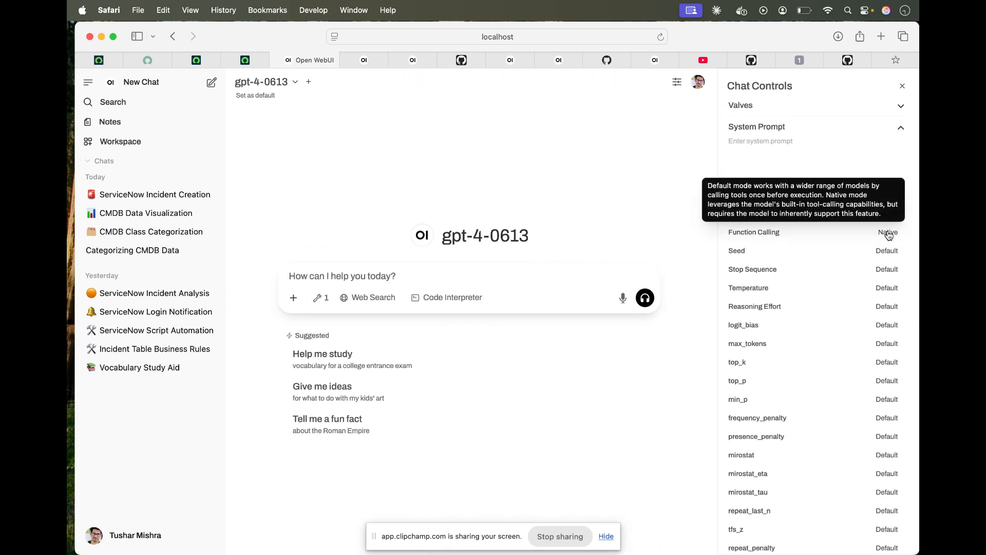
pyautogui.click(900, 216)
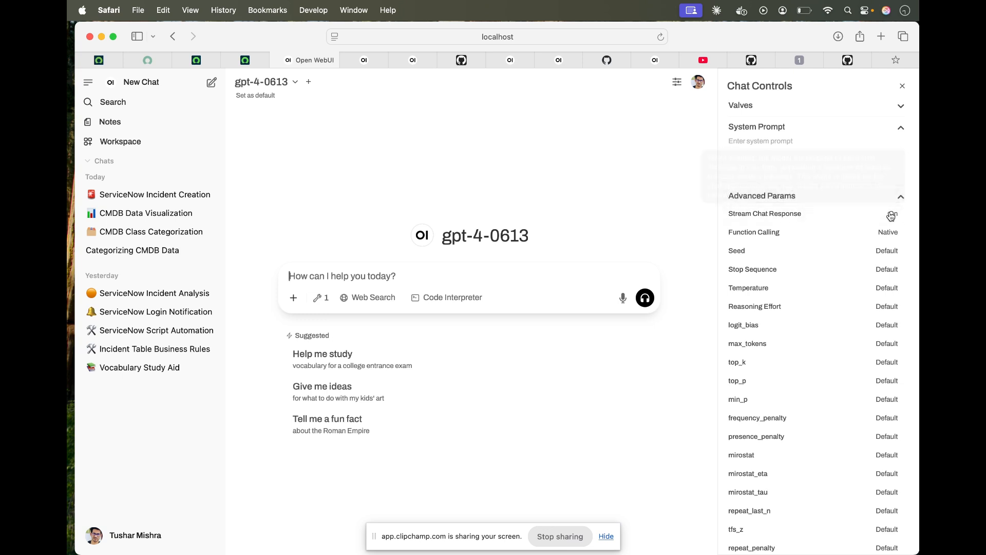
pyautogui.click(902, 87)
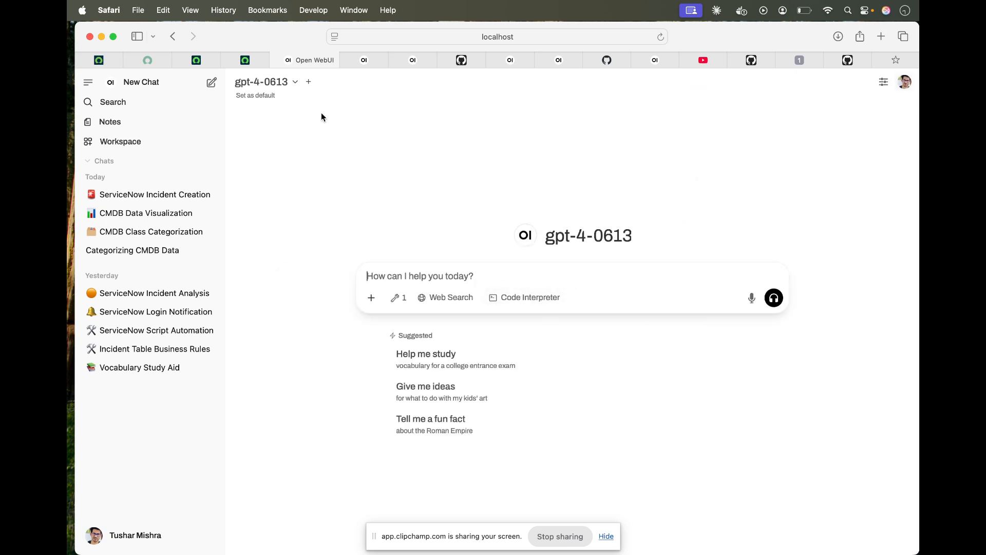
# Step: Switch the new chat's model to gpt-4.1 and enable the ServiceNow tool for it
pyautogui.click(277, 83)
pyautogui.scroll(-3, 303, 227)
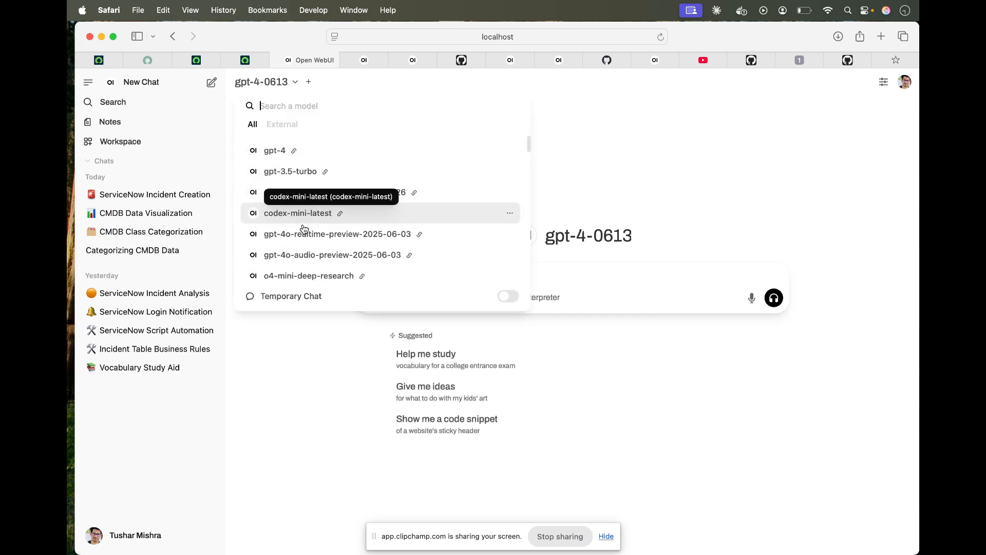
pyautogui.scroll(-5, 303, 228)
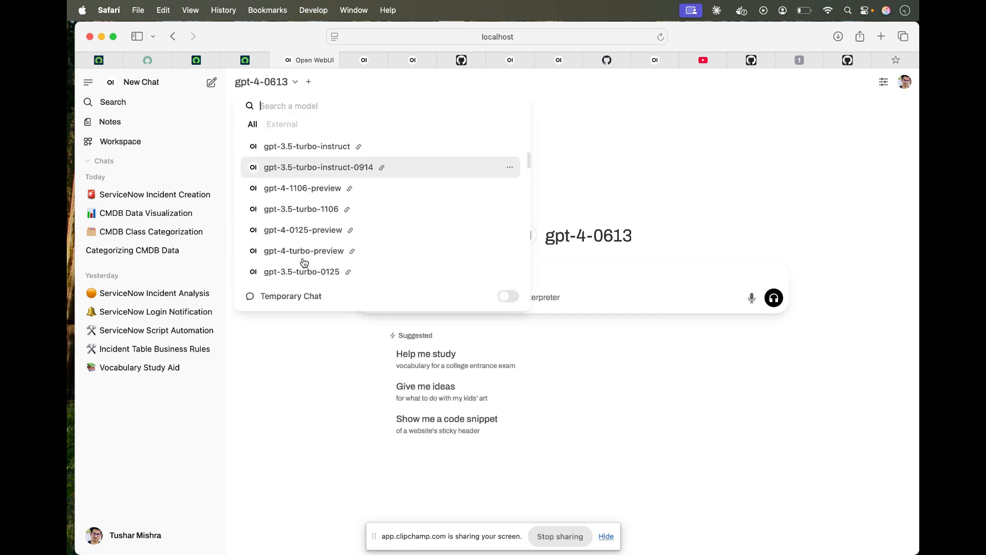
pyautogui.scroll(6, 304, 261)
pyautogui.scroll(1, 304, 262)
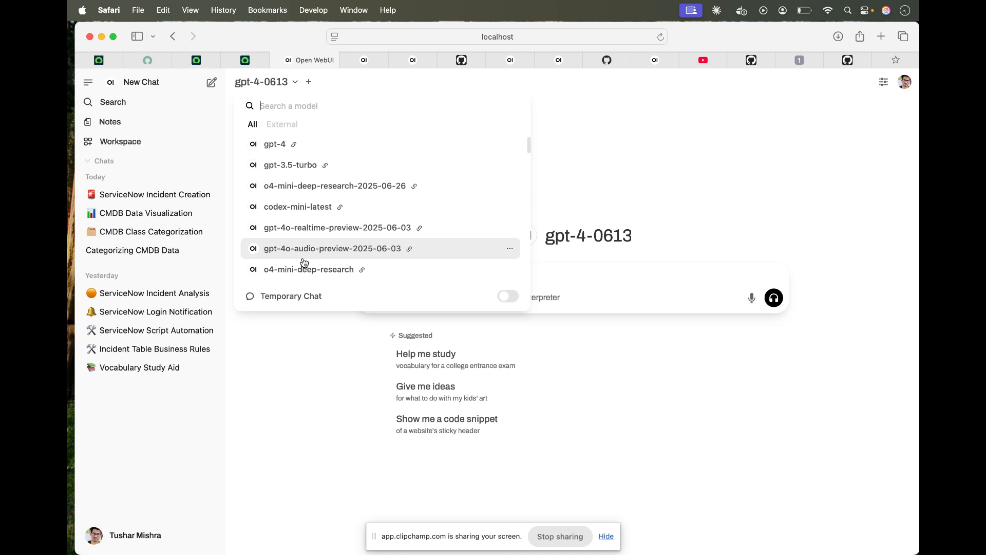
pyautogui.write('4.')
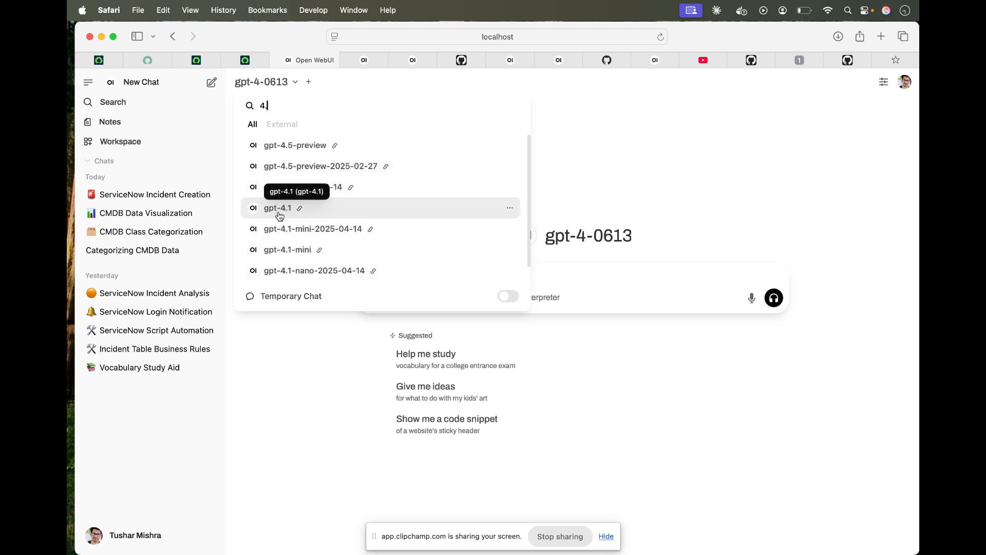
pyautogui.click(277, 210)
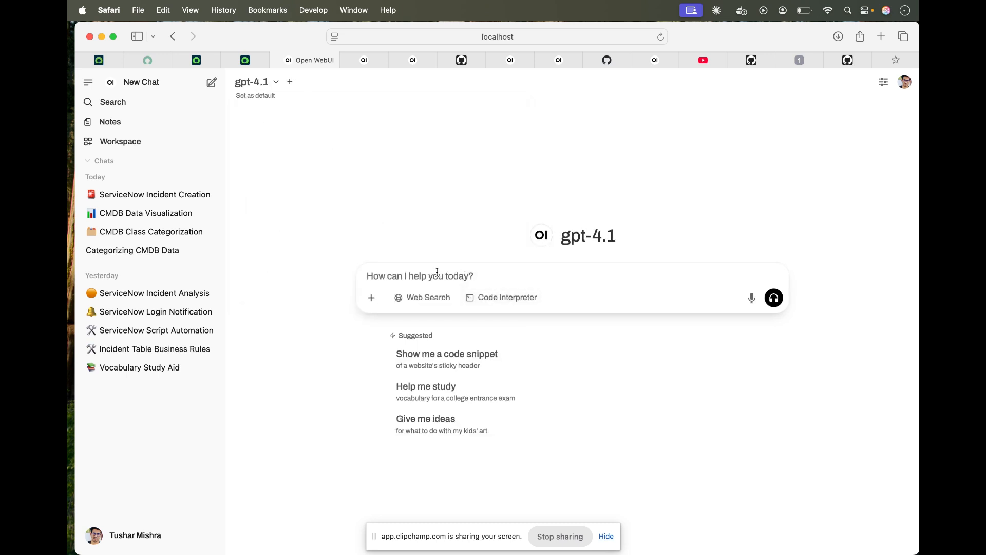
pyautogui.click(371, 297)
pyautogui.click(453, 222)
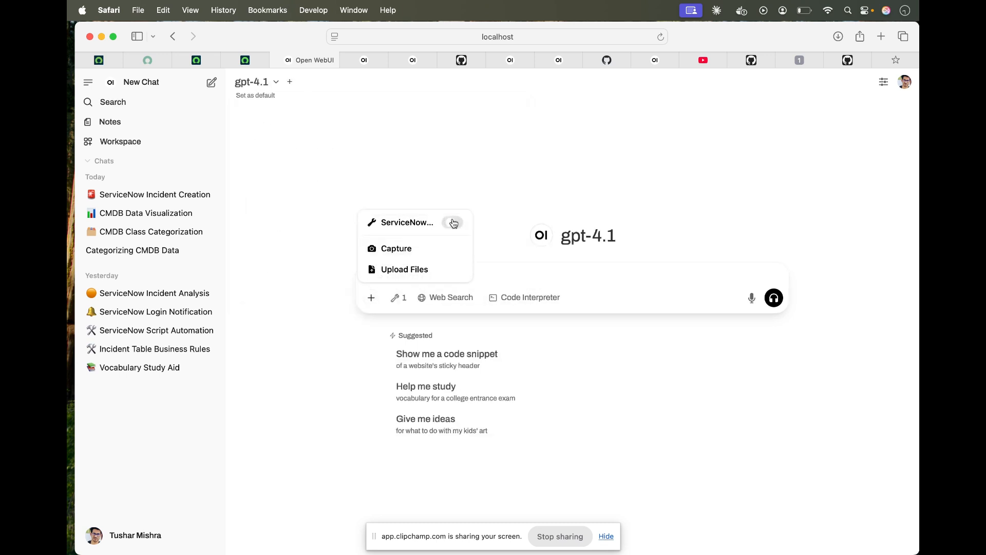
# Step: Review the chat controls and make sure Function Calling is set to Native
pyautogui.click(906, 86)
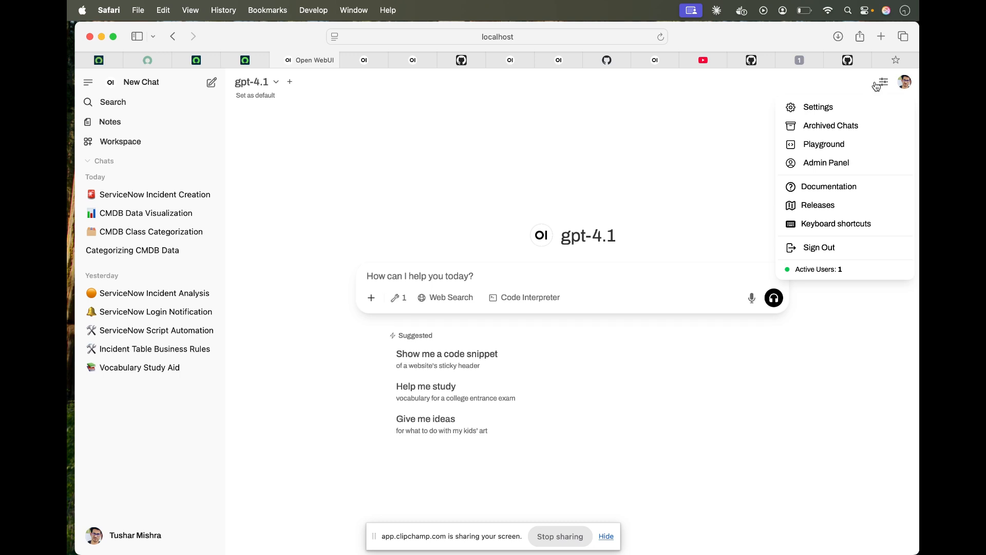
pyautogui.click(883, 81)
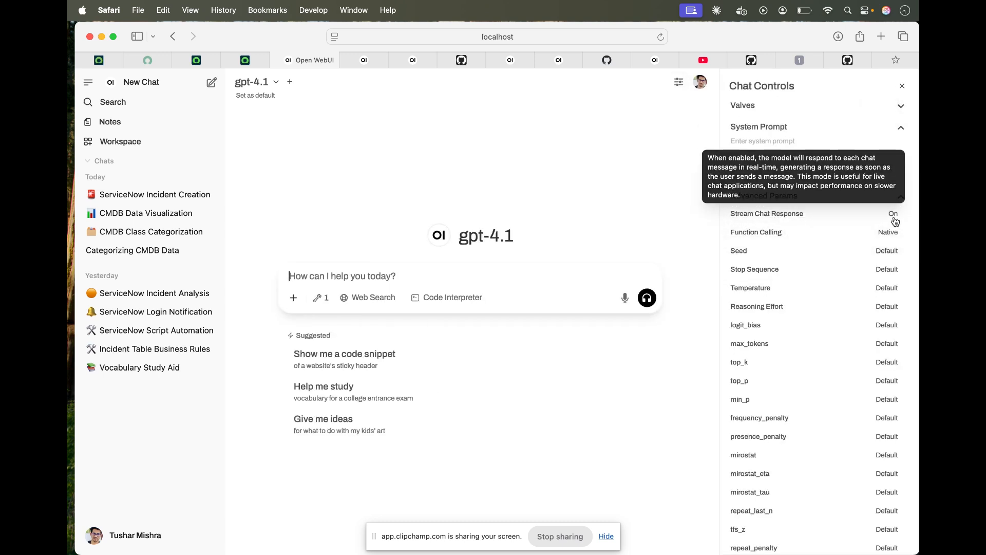
pyautogui.click(891, 234)
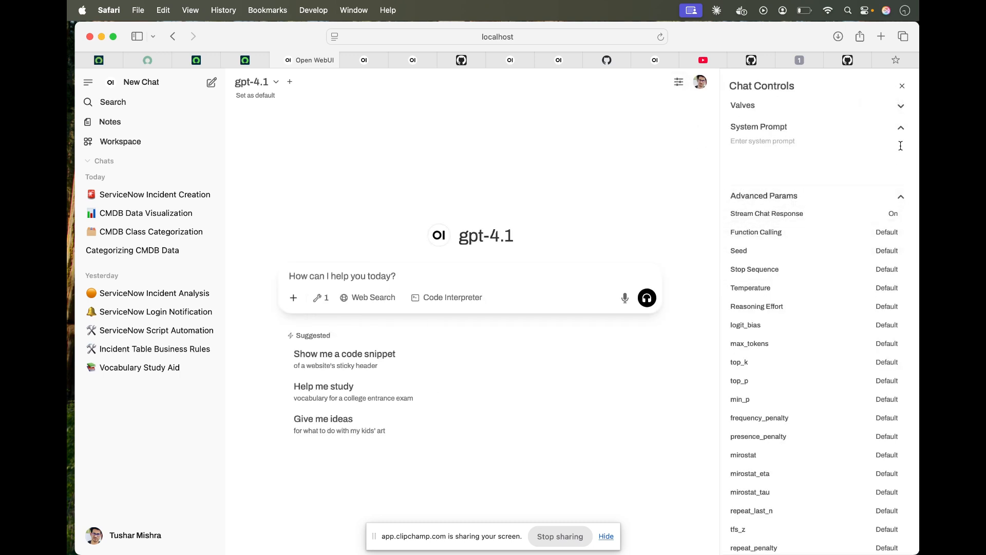
pyautogui.click(891, 232)
pyautogui.click(902, 87)
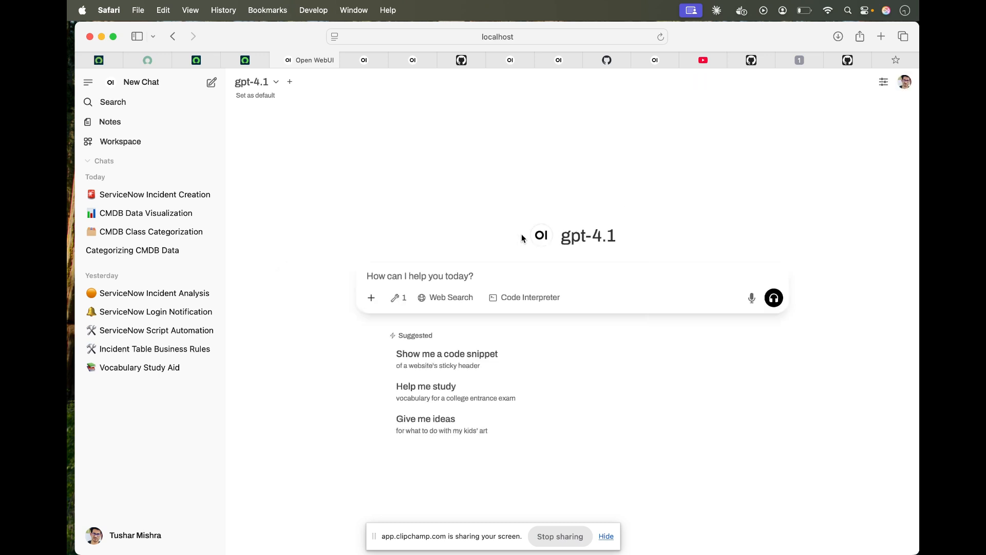
# Step: Send the prompt "Can you create a client script in incident table , When page loads, it greets with an alert , "Hello", how are you today ?"
pyautogui.write('Can you')
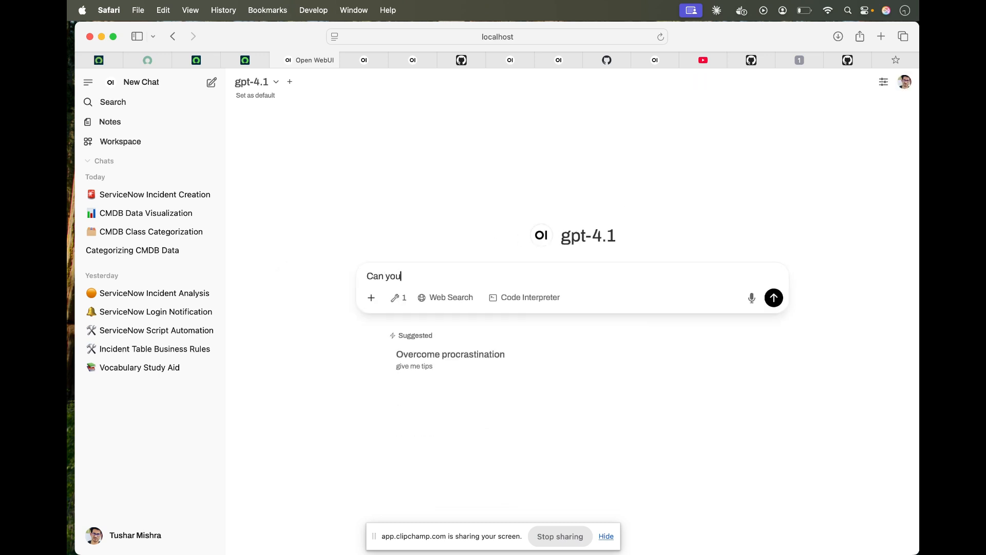
pyautogui.write(' create a ')
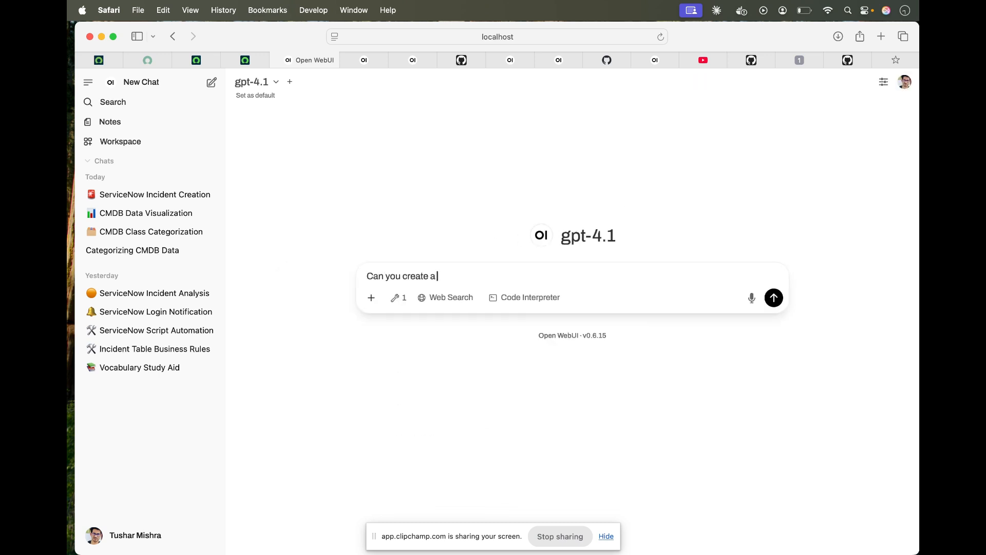
pyautogui.write('Business')
pyautogui.press('BackSpace')
pyautogui.press('BackSpace')
pyautogui.press('BackSpace')
pyautogui.press('BackSpace')
pyautogui.press('BackSpace')
pyautogui.press('BackSpace')
pyautogui.press('BackSpace')
pyautogui.press('BackSpace')
pyautogui.press('BackSpace')
pyautogui.write('client script in incident table ')
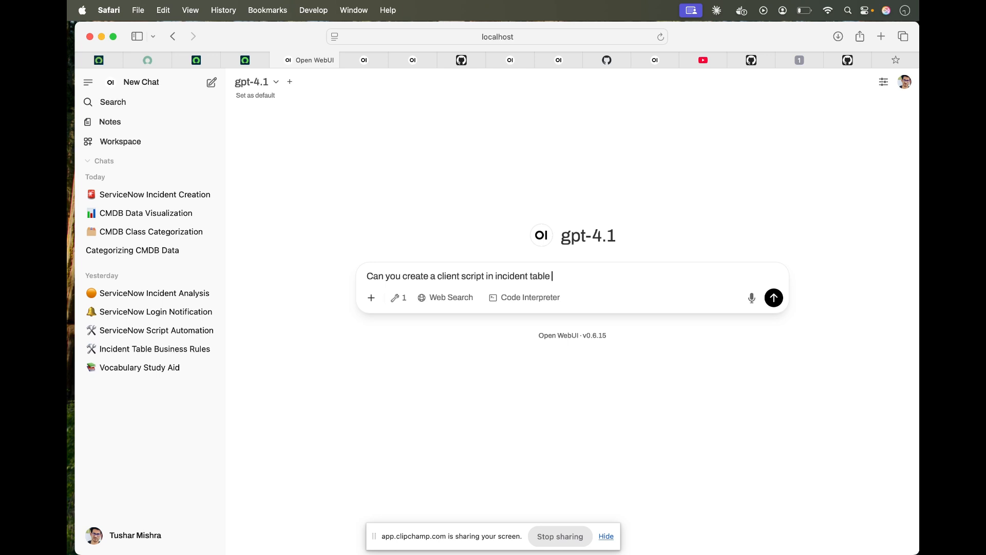
pyautogui.write(', When page loads, it greets')
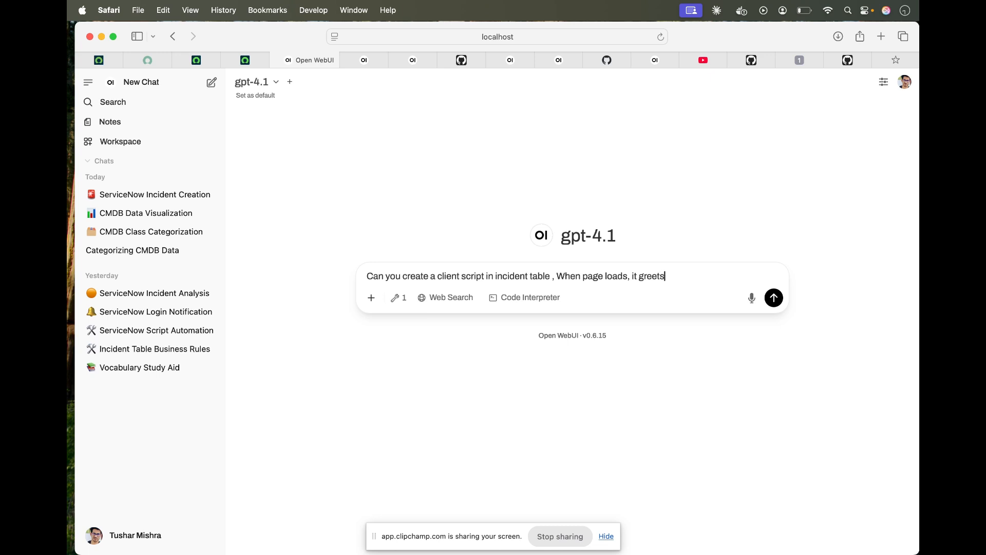
pyautogui.write('with an alert , “Hello", ho')
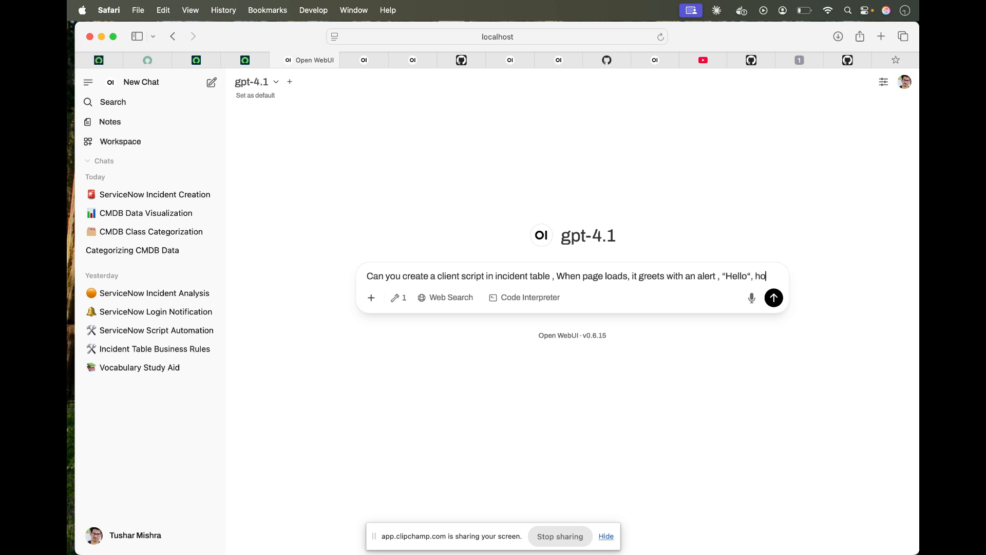
pyautogui.write('w are you t')
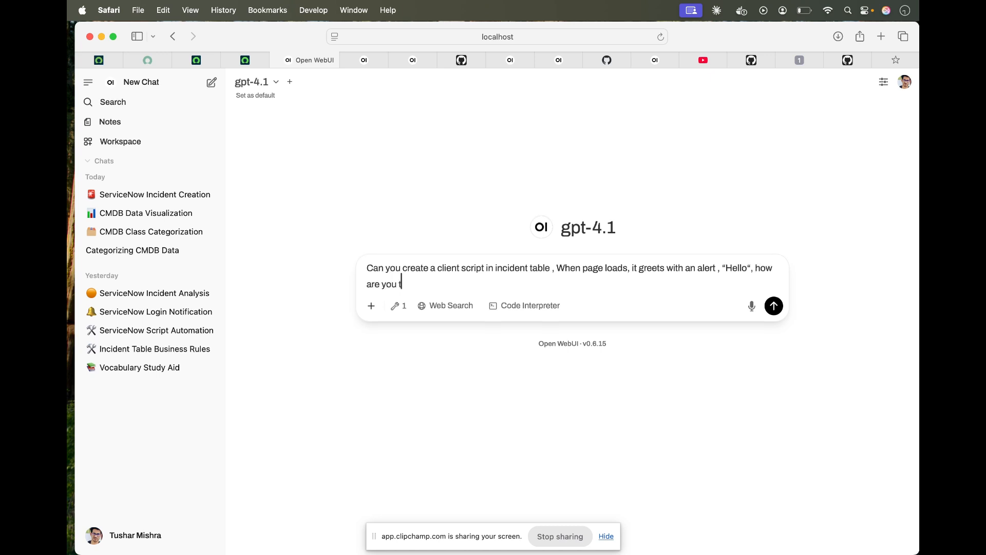
pyautogui.write('oday ?')
pyautogui.click(774, 306)
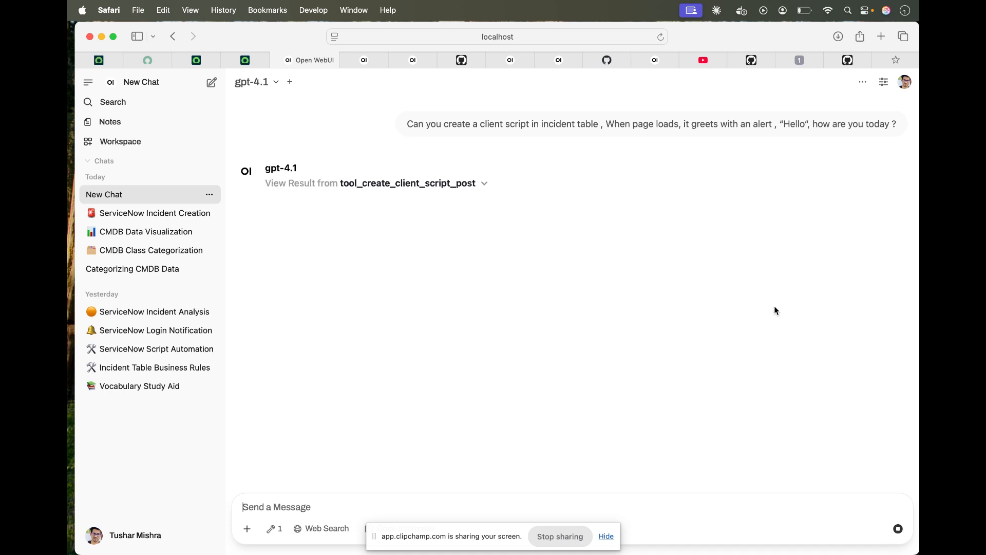
# Step: Expand the tool_create_client_script_post result in the reply and highlight the record ID it returned
pyautogui.click(484, 183)
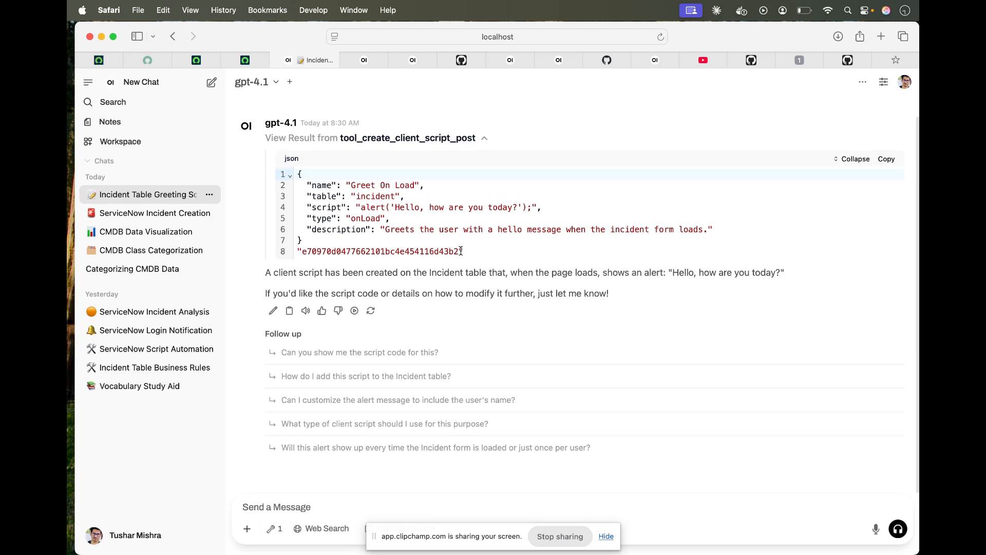
pyautogui.moveTo(463, 252); pyautogui.dragTo(302, 249)
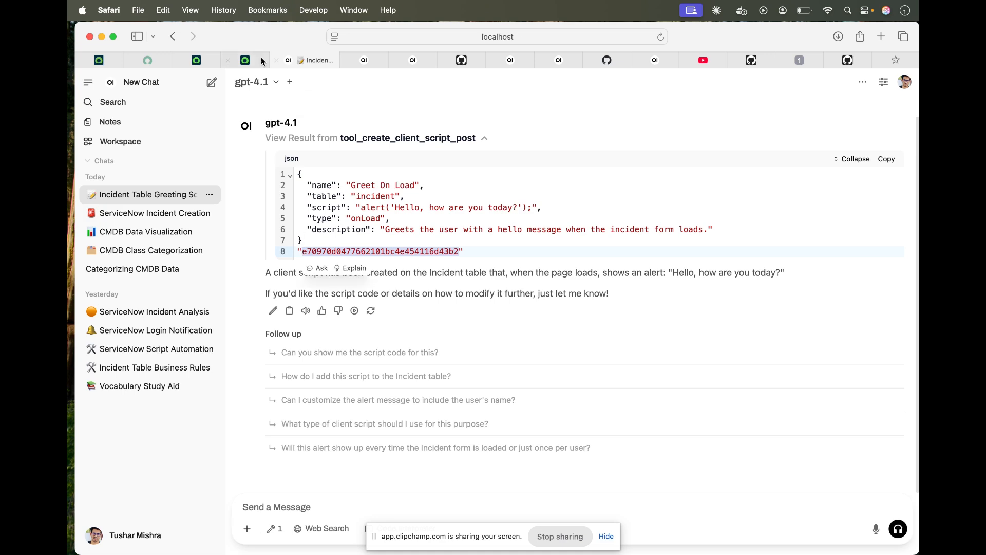
# Step: Switch to ServiceNow, open the Client Scripts list and sort it by Updated, newest first
pyautogui.click(245, 61)
pyautogui.click(200, 60)
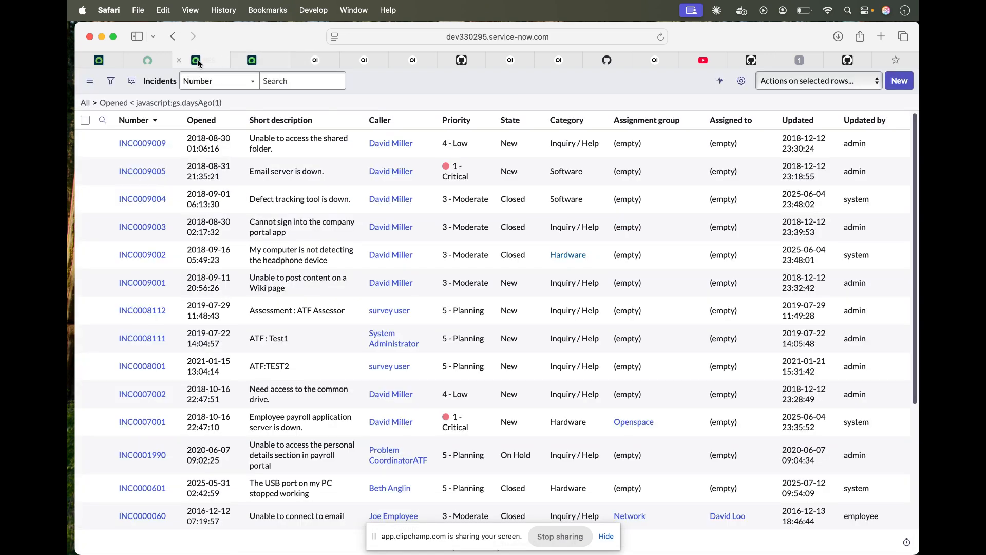
pyautogui.click(199, 83)
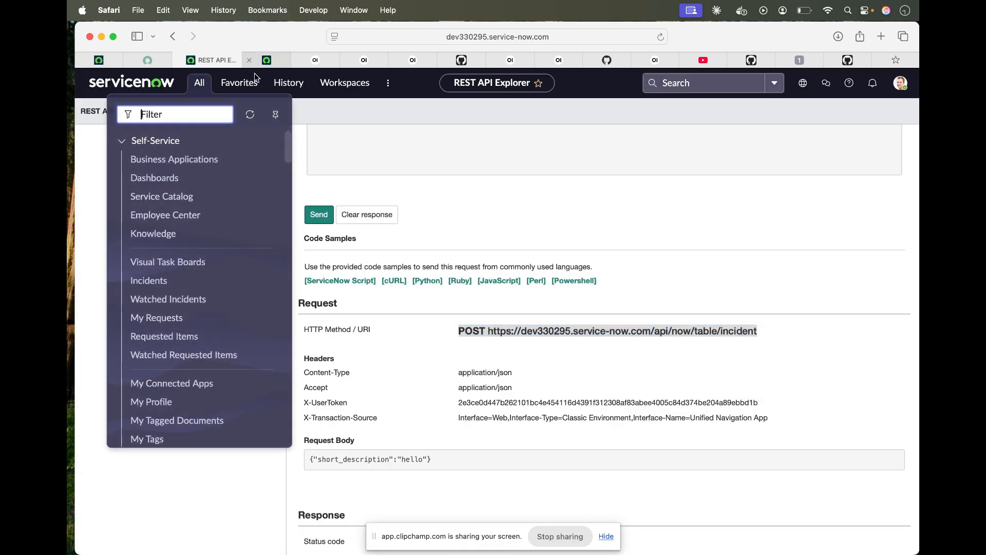
pyautogui.write('client s')
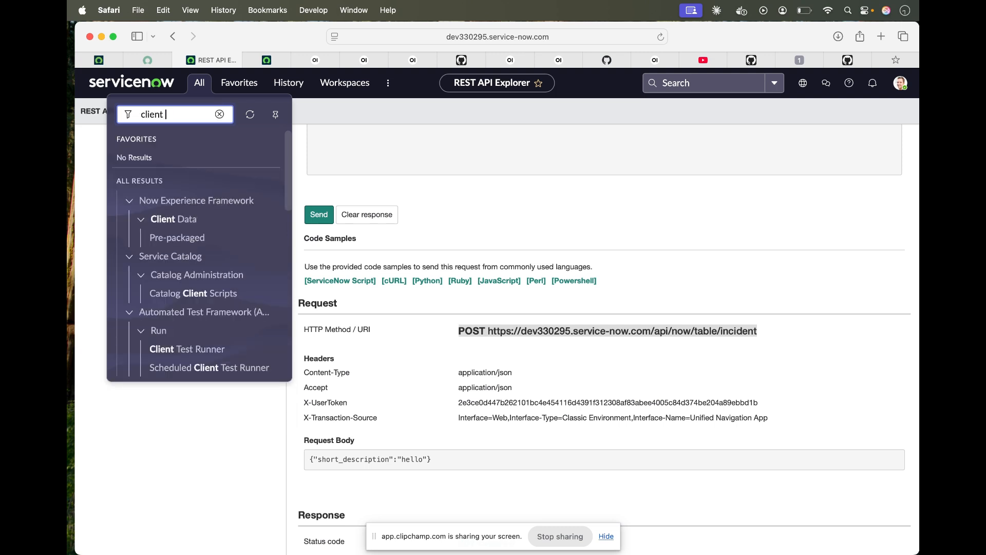
pyautogui.click(187, 280)
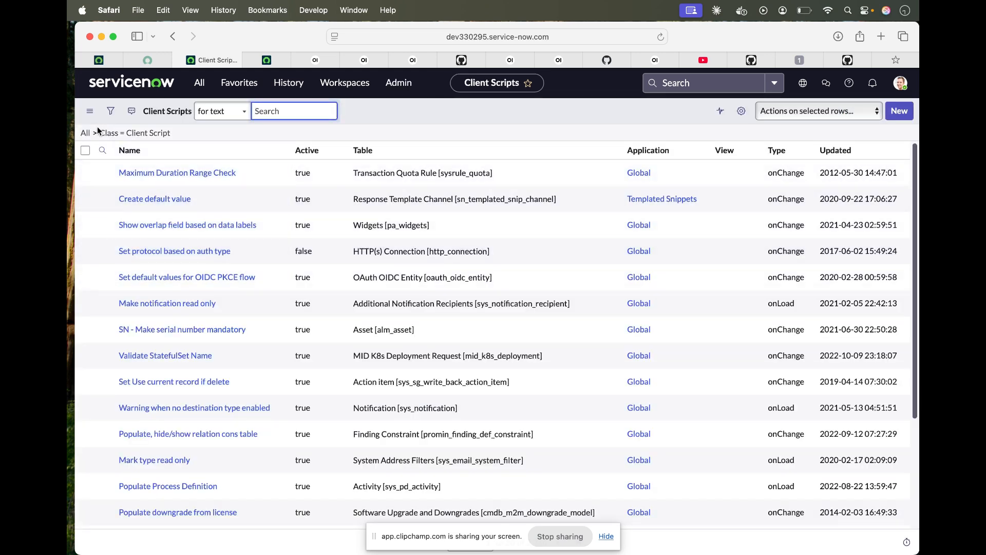
pyautogui.click(833, 154)
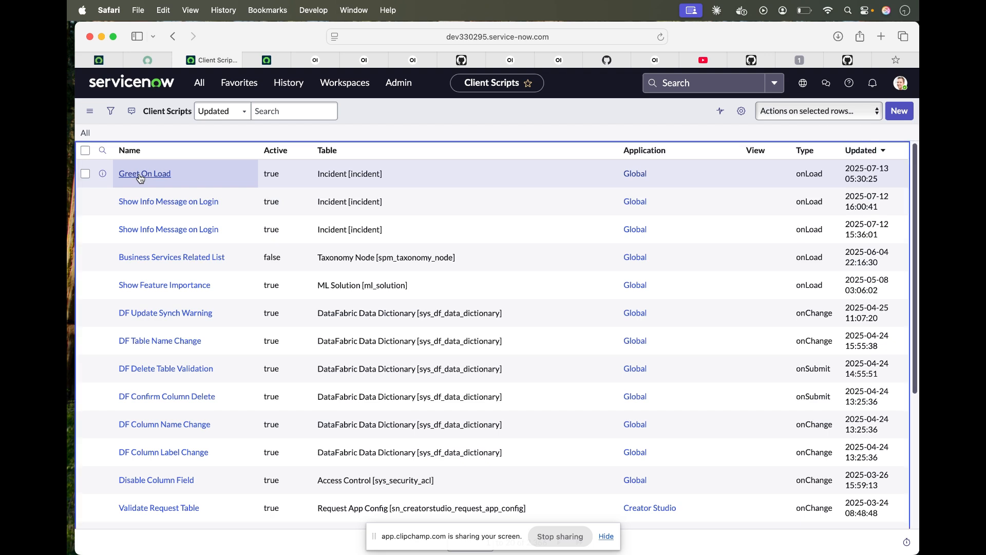
# Step: Open the Greet On Load client script and examine its alert code, table and type
pyautogui.moveTo(81, 306)
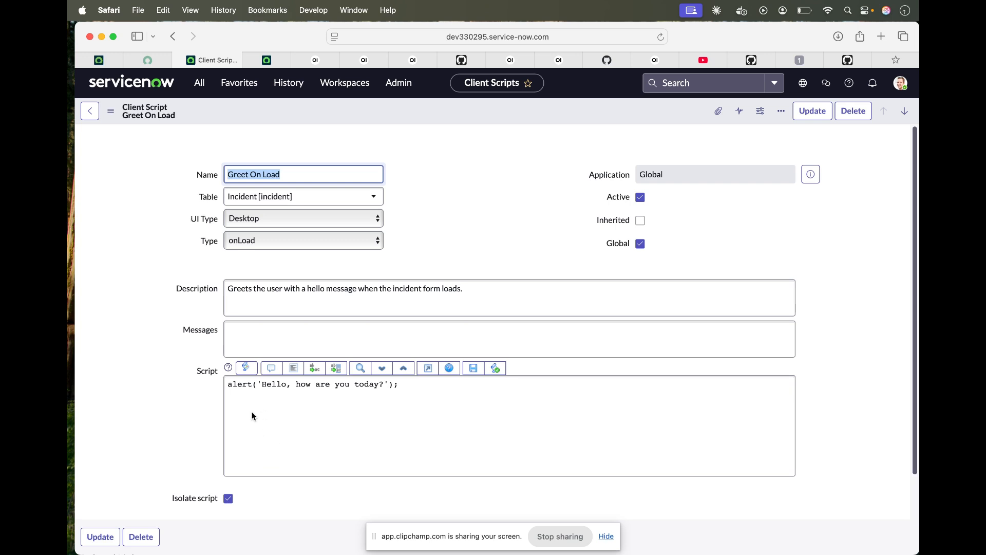
pyautogui.click(262, 384)
pyautogui.keyDown('shift'); pyautogui.click(430, 383); pyautogui.keyUp('shift')
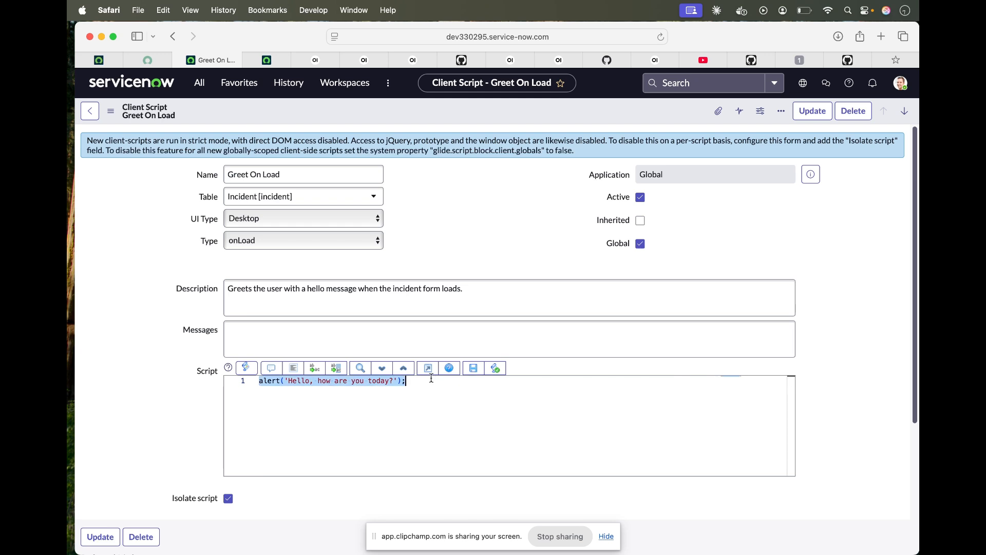
pyautogui.click(371, 415)
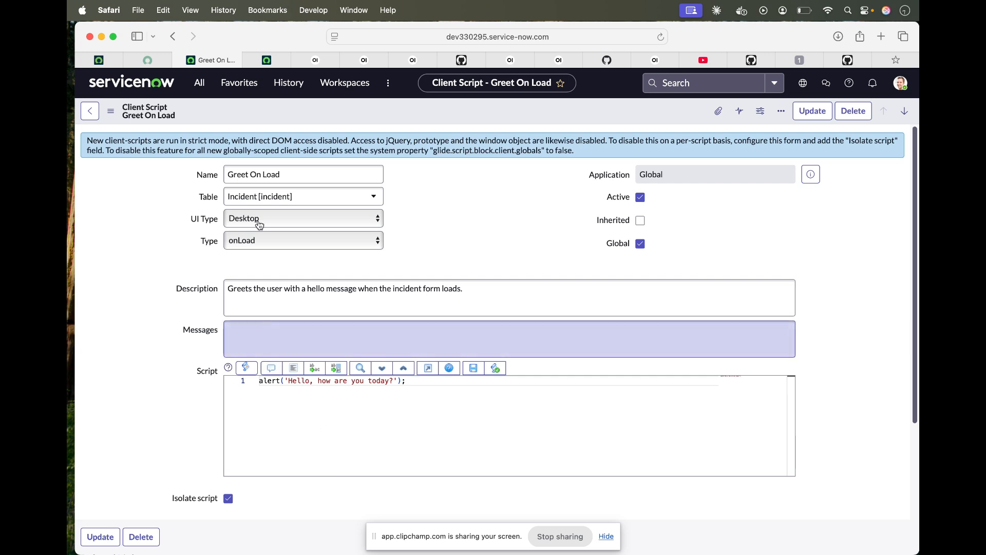
# Step: Return to Open WebUI's workspace models and look over the blank form for creating a new model
pyautogui.click(270, 57)
pyautogui.click(320, 59)
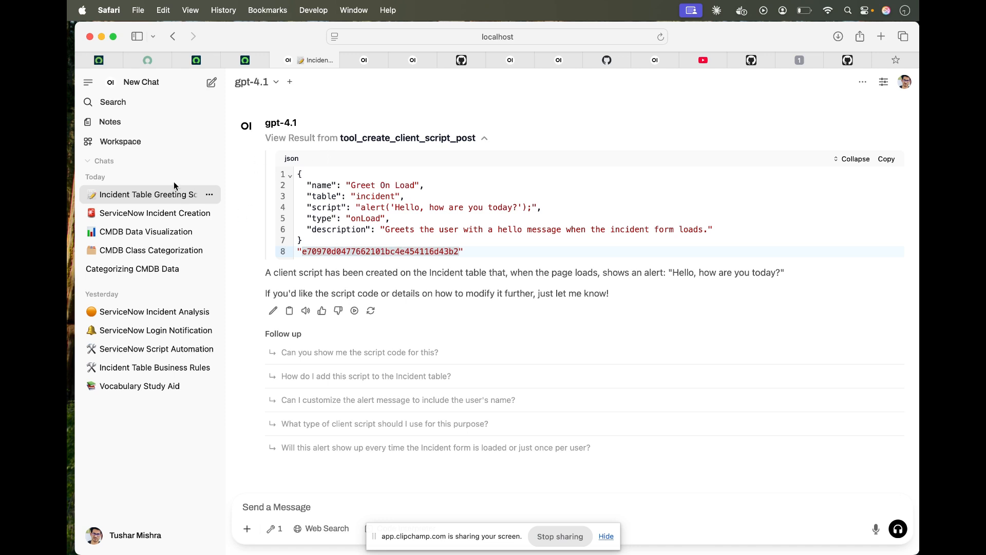
pyautogui.click(134, 144)
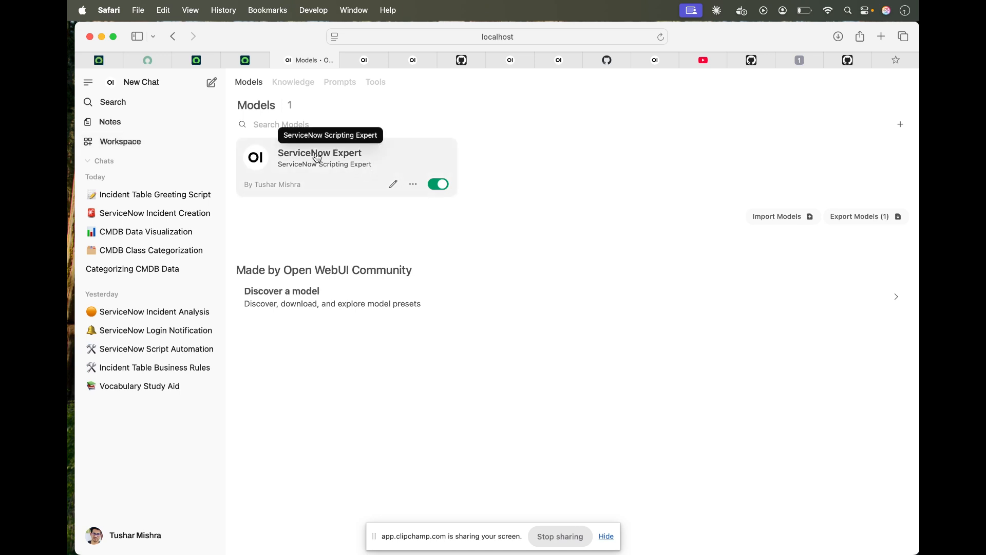
pyautogui.click(900, 125)
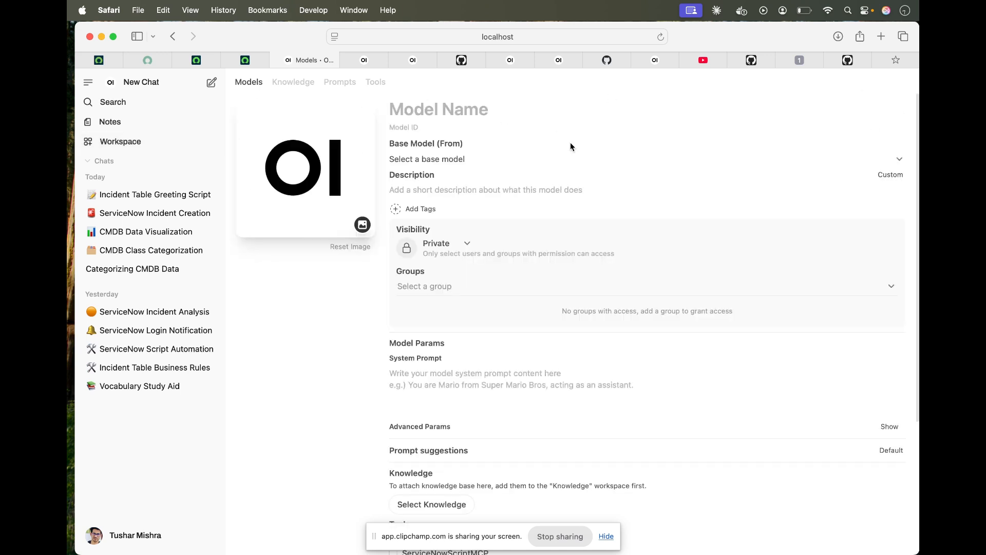
pyautogui.scroll(-5, 338, 418)
pyautogui.scroll(5, 642, 436)
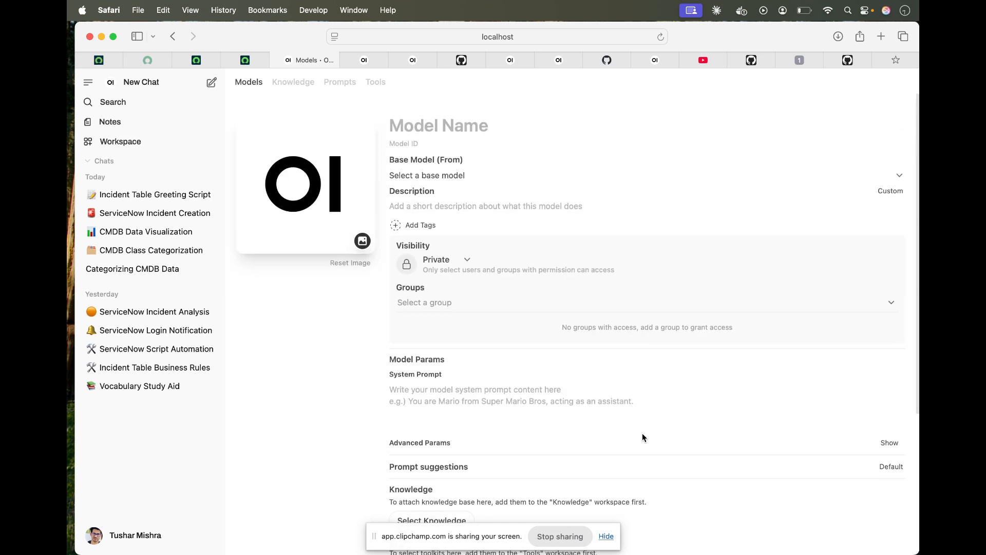
# Step: Open the ServiceNow Expert model's chat, then its edit form, and examine the base model, system prompt and selected tools
pyautogui.click(132, 141)
pyautogui.click(319, 159)
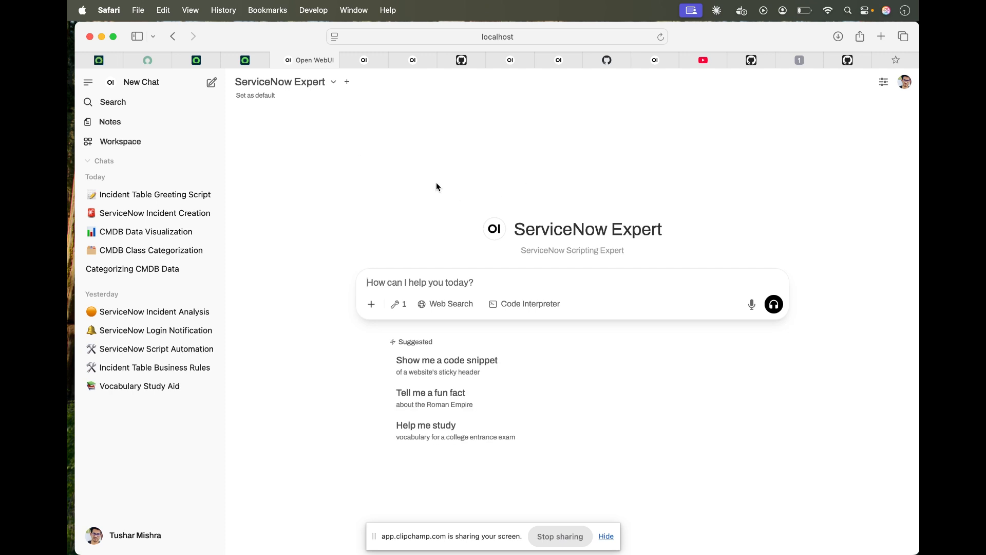
pyautogui.click(103, 142)
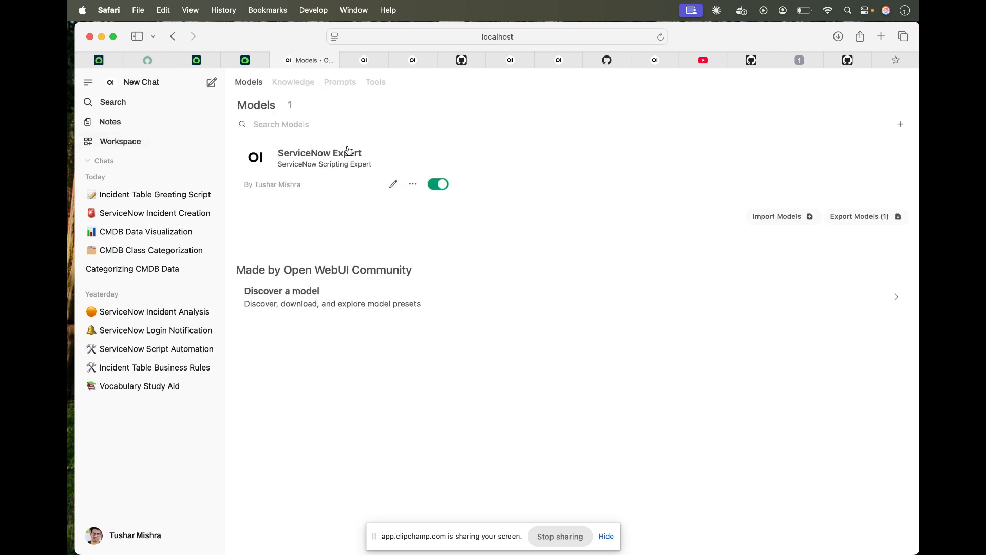
pyautogui.click(391, 186)
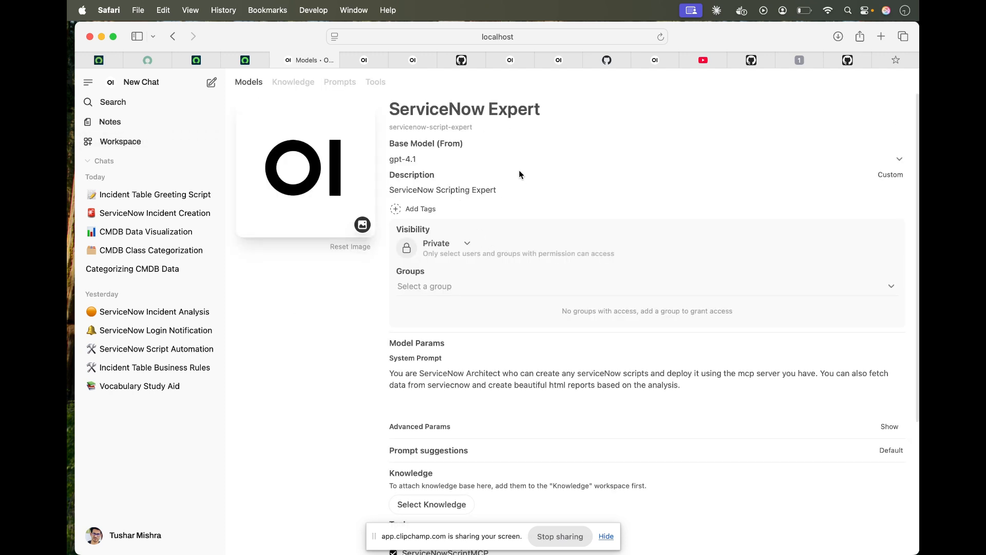
pyautogui.scroll(-5, 519, 171)
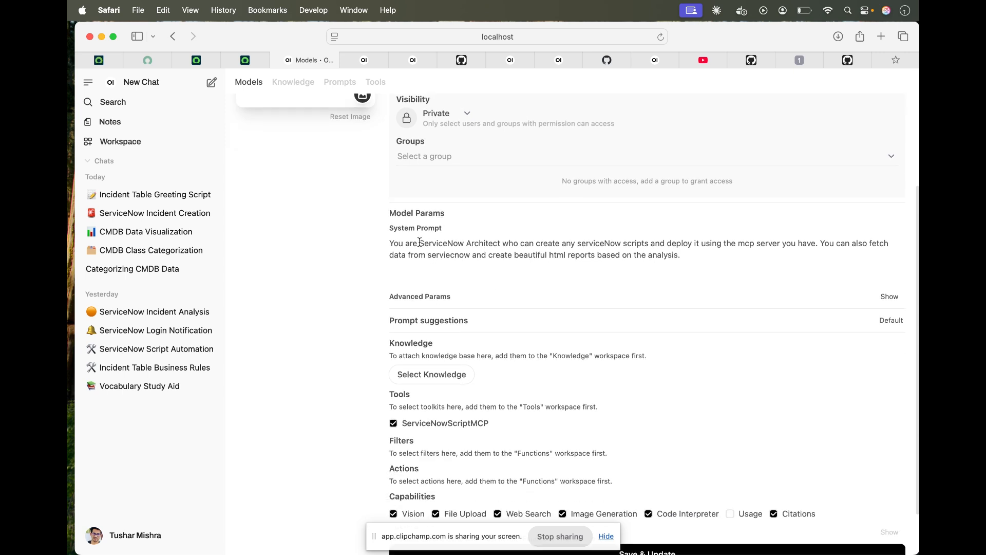
# Step: Examine the rest of the ServiceNow Expert edit form, including its system prompt, selected tools and capabilities
pyautogui.scroll(-2, 471, 268)
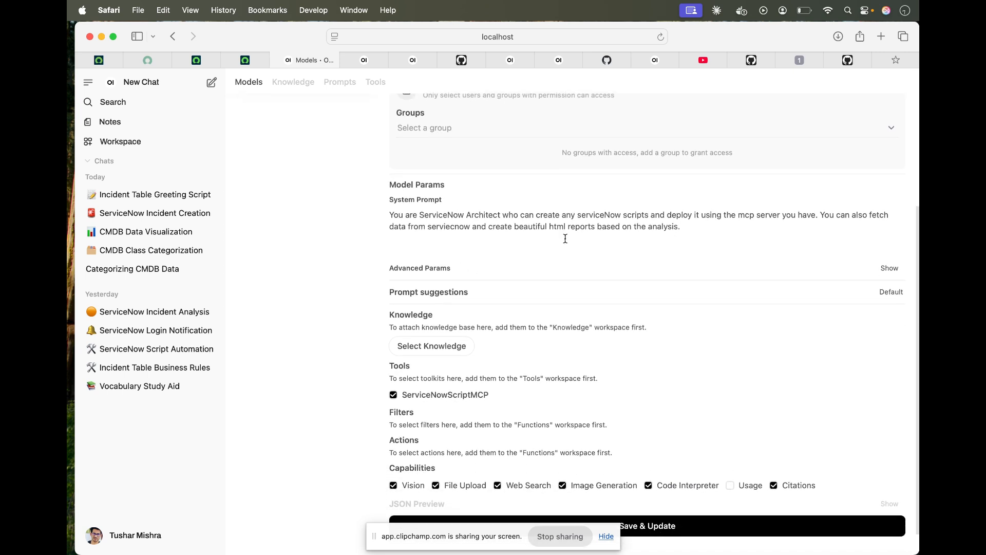
pyautogui.scroll(-1, 569, 268)
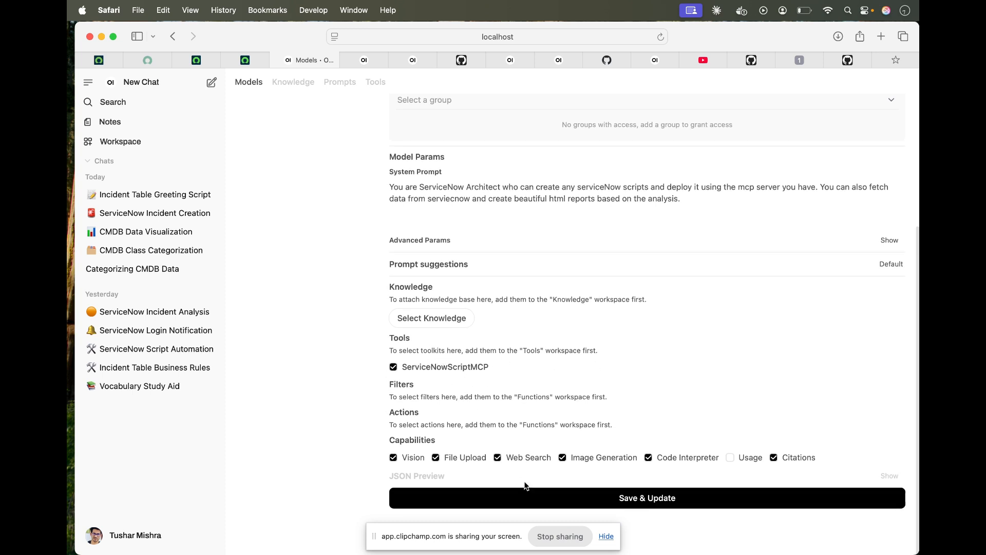
pyautogui.scroll(7, 540, 400)
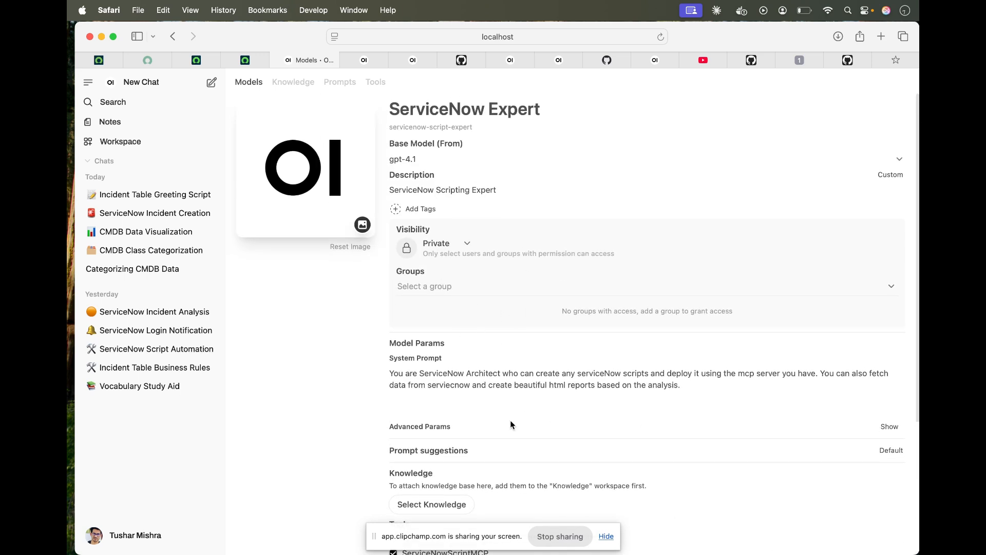
pyautogui.scroll(-5, 514, 426)
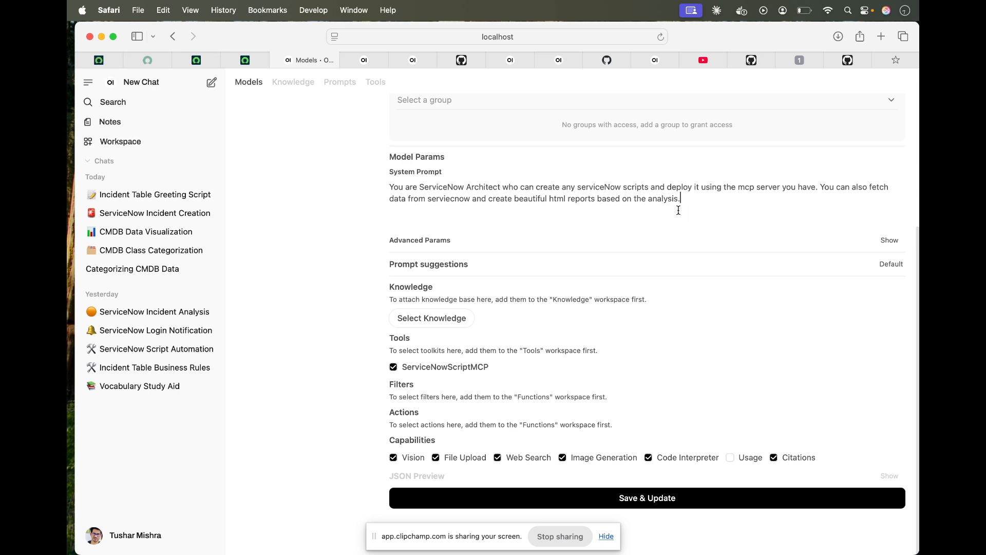
# Step: Start a new chat with the ServiceNow Expert model and check which tools are available to it
pyautogui.click(151, 195)
pyautogui.click(210, 91)
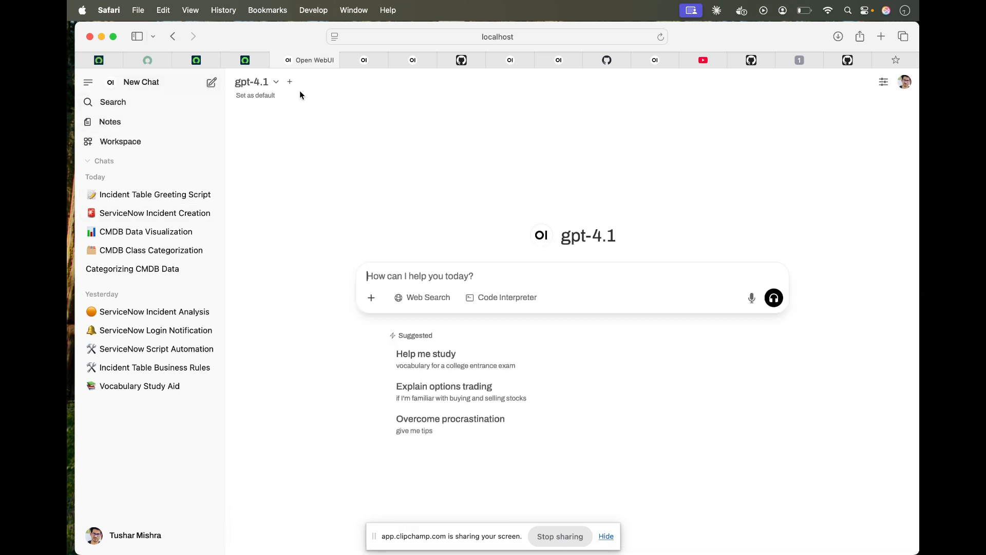
pyautogui.click(266, 84)
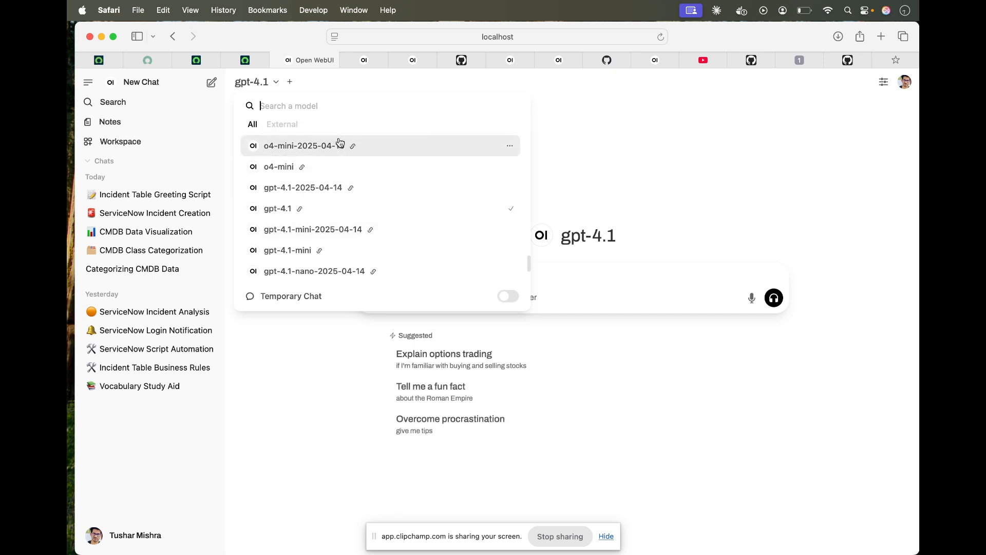
pyautogui.write('serv')
pyautogui.click(277, 147)
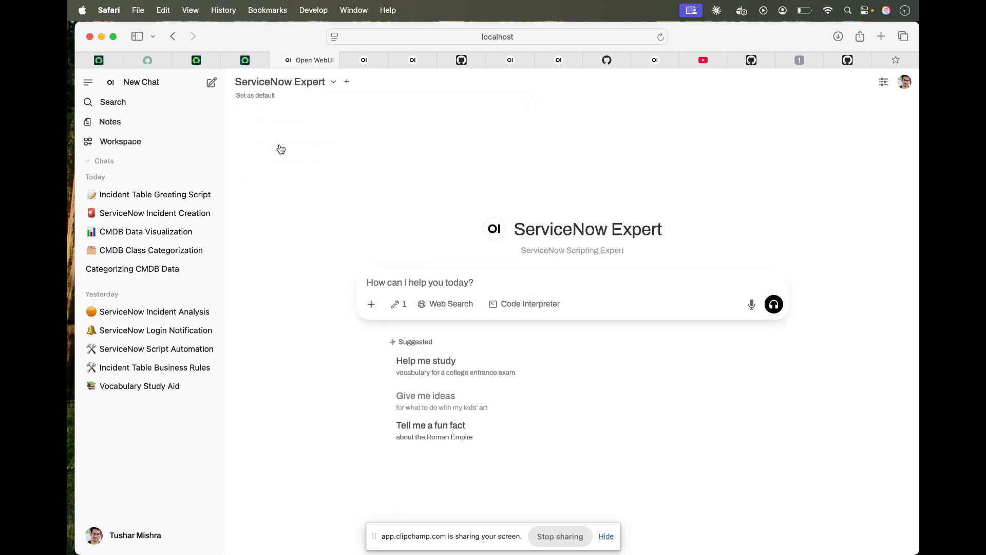
pyautogui.click(396, 308)
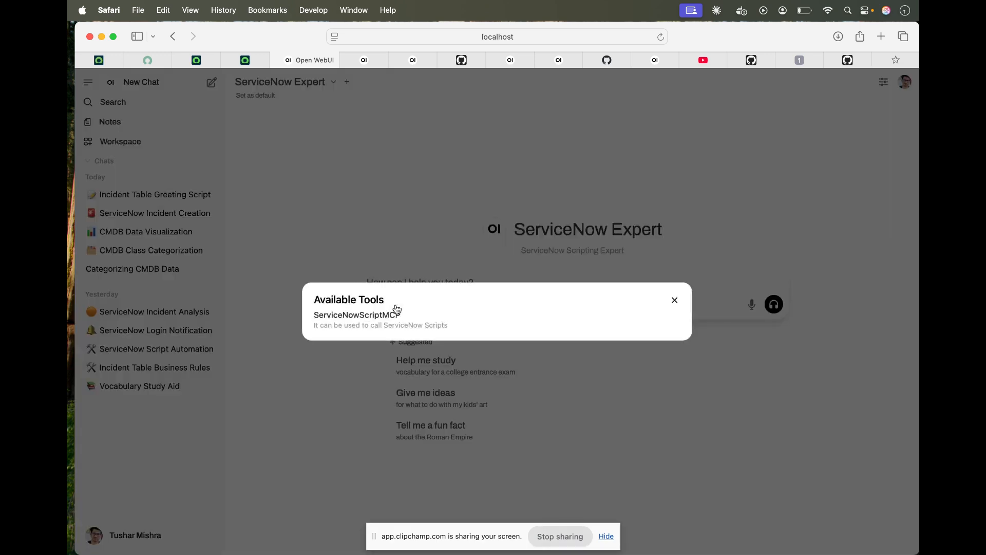
pyautogui.click(676, 301)
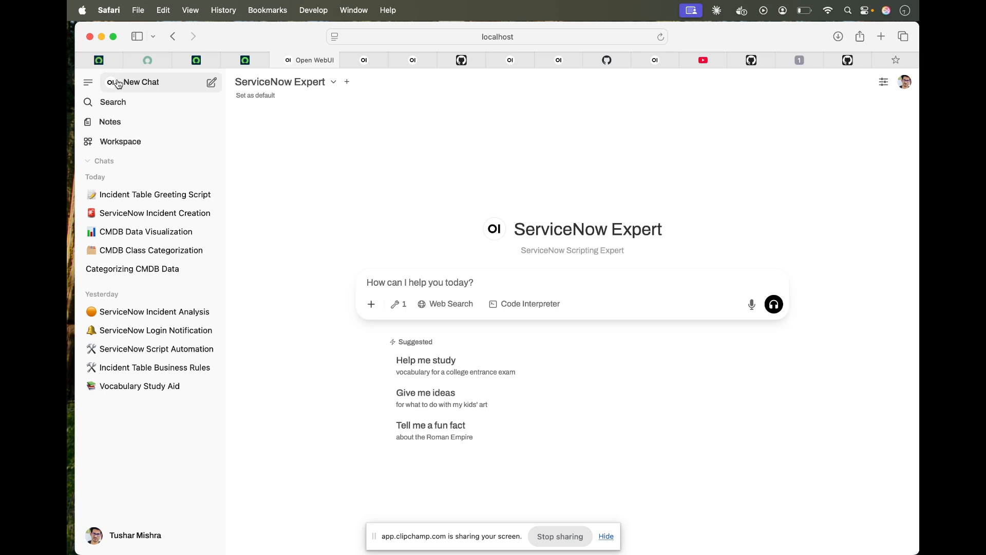
# Step: Revisit the Incident Table Greeting Script chat and the workspace models list to compare the two ways of using the tool
pyautogui.click(162, 195)
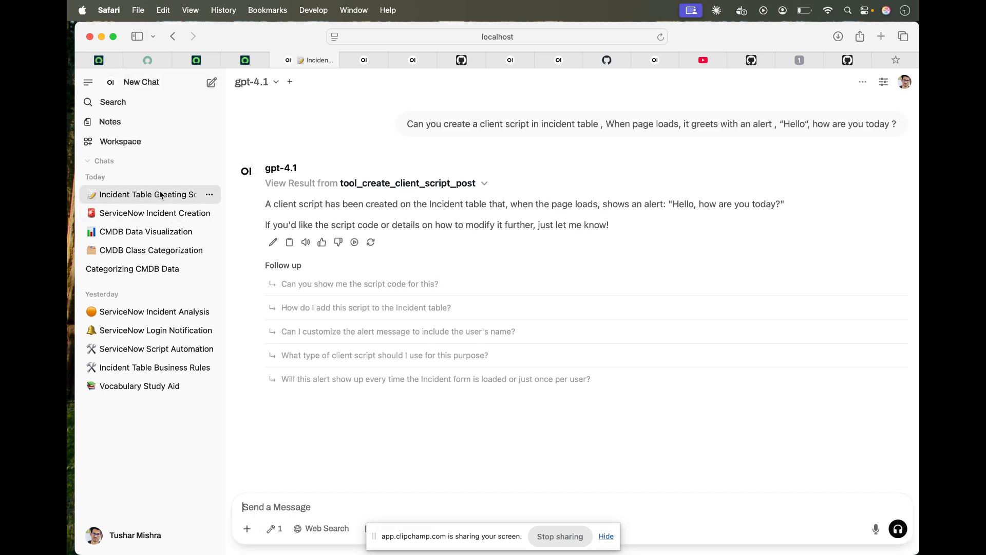
pyautogui.click(129, 139)
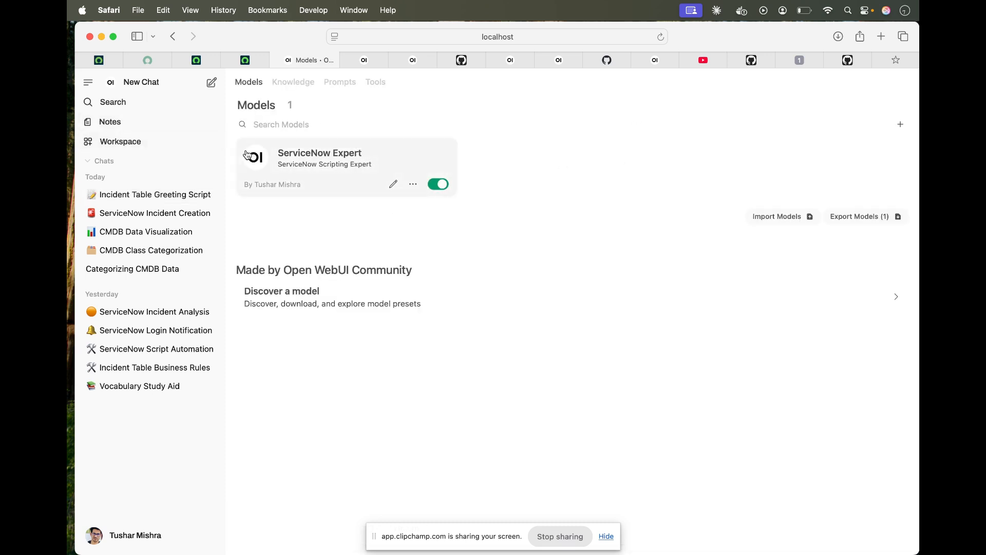
pyautogui.click(164, 199)
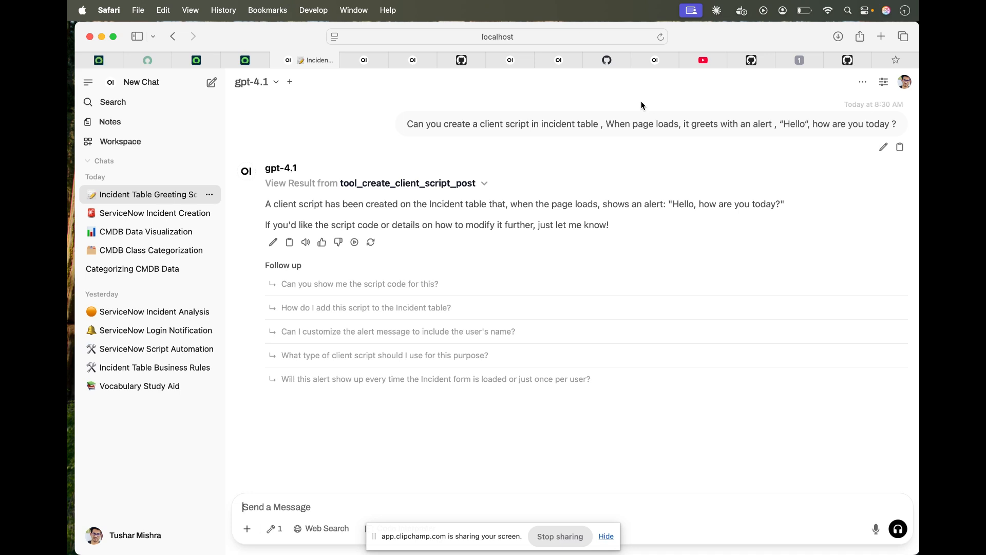
pyautogui.moveTo(77, 329)
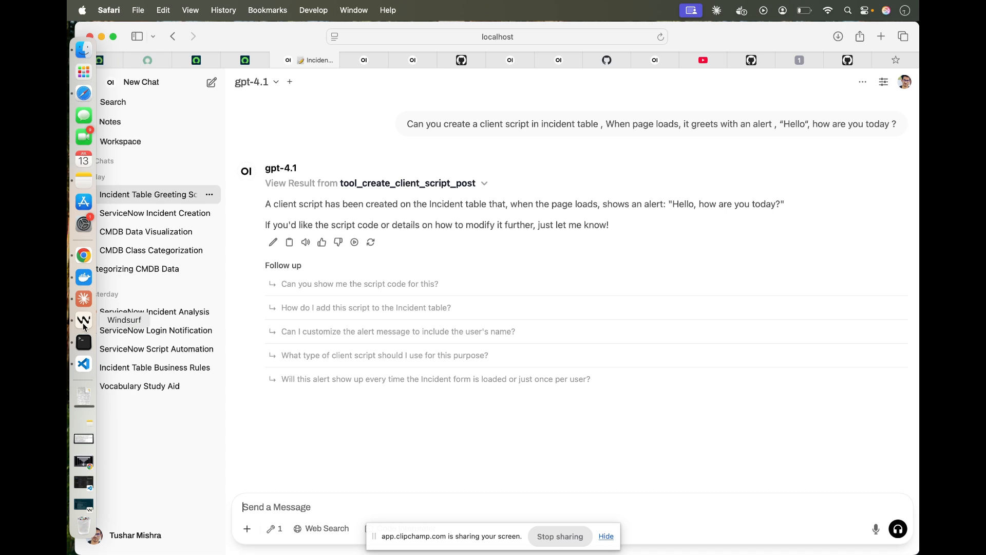
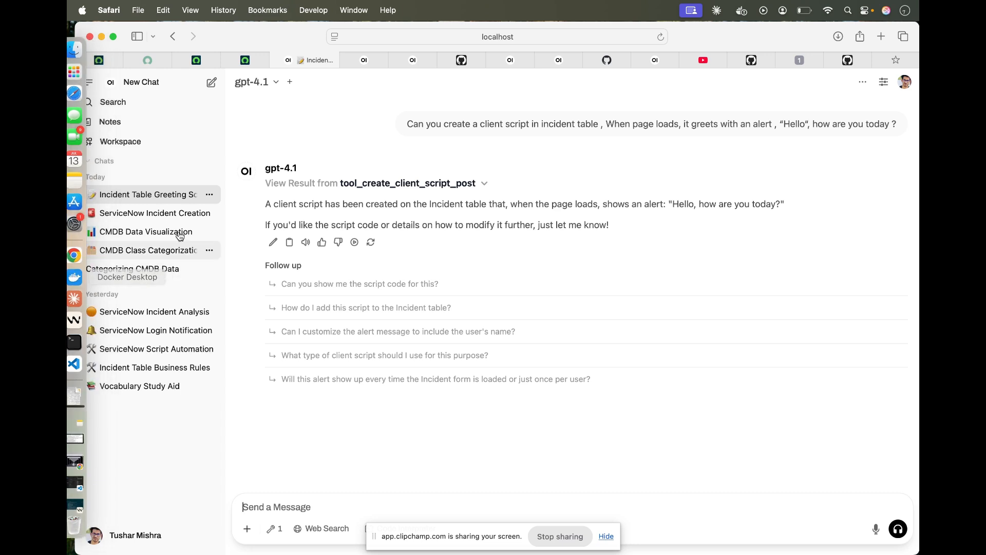
# Step: Open the workspace's Tools list and take a brief look at the ServiceNow Connector's community page
pyautogui.click(212, 85)
pyautogui.click(150, 144)
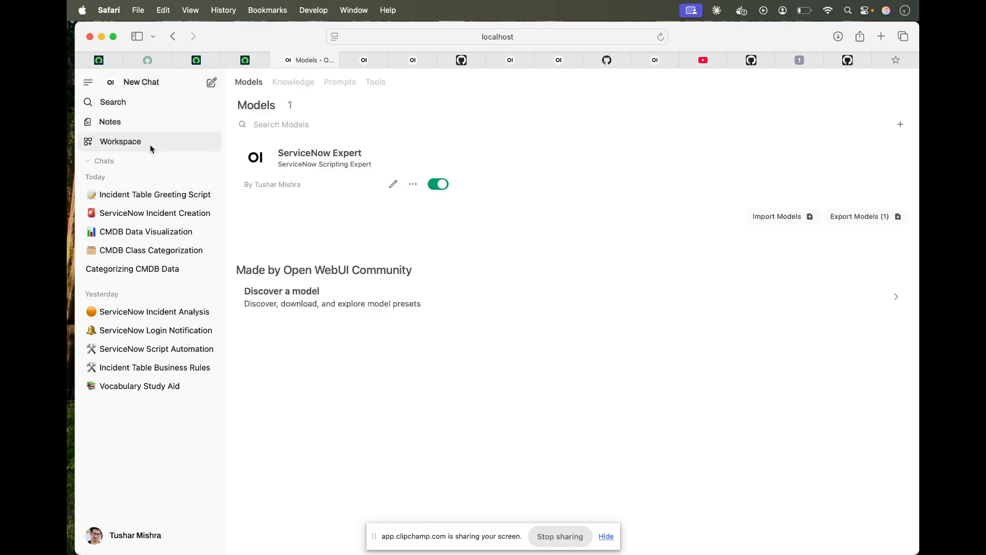
pyautogui.click(379, 80)
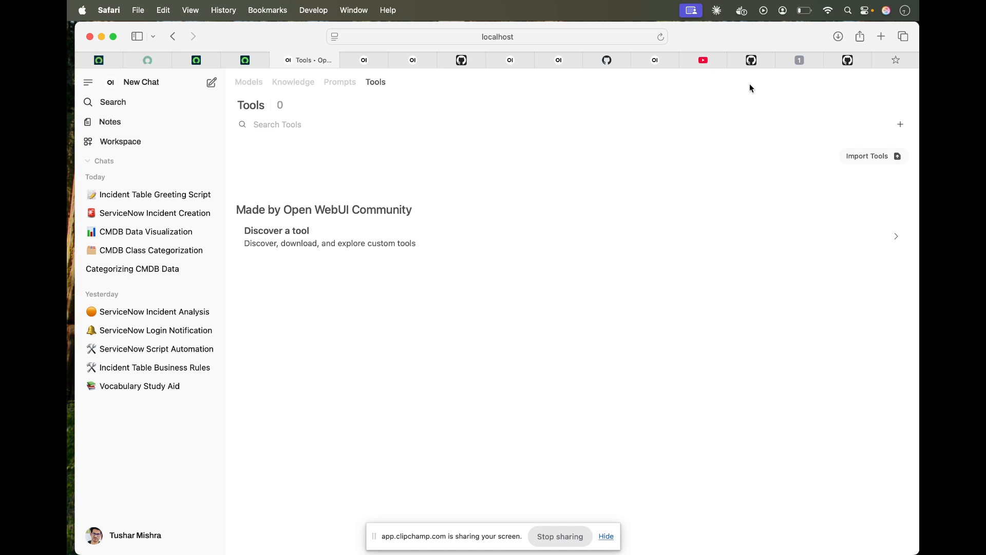
pyautogui.click(561, 60)
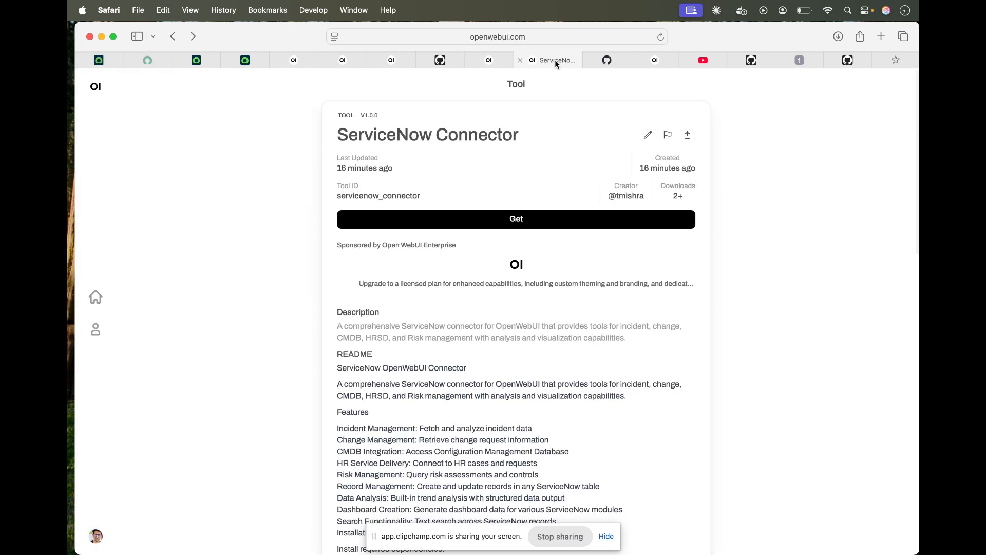
pyautogui.click(294, 59)
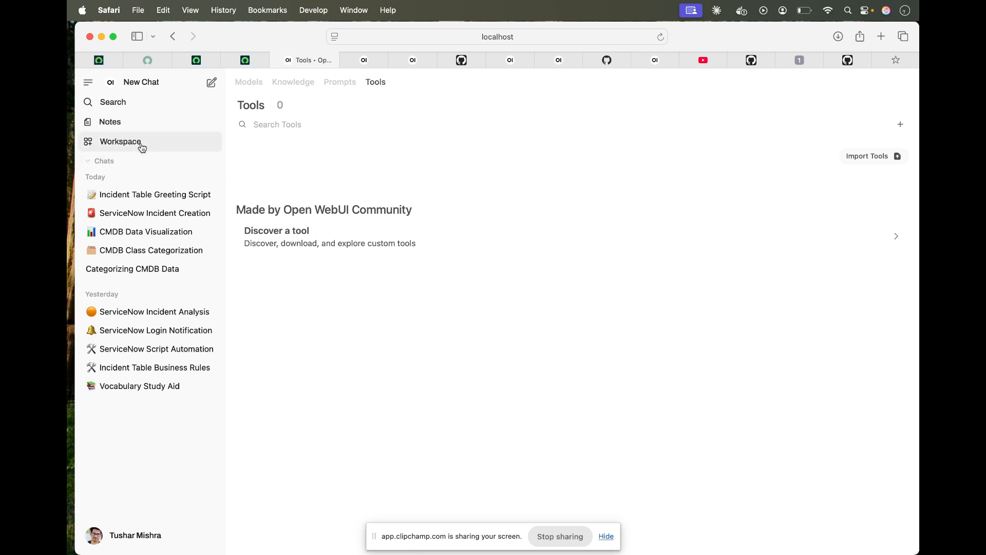
# Step: Switch to the Open WebUI community site and browse its featured functions, models, tools, prompts and model tags
pyautogui.click(374, 59)
pyautogui.click(436, 60)
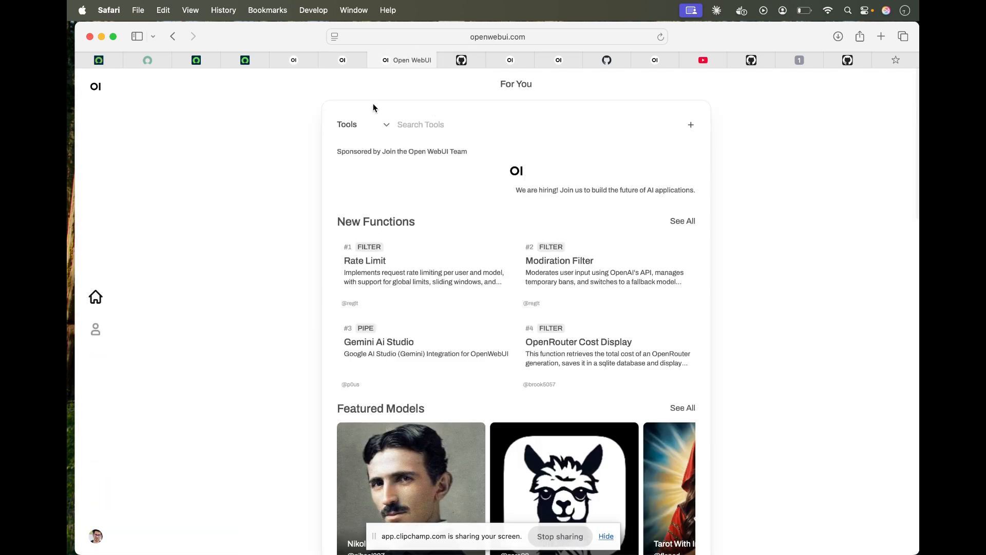
pyautogui.scroll(-15, 383, 222)
pyautogui.scroll(-2, 381, 273)
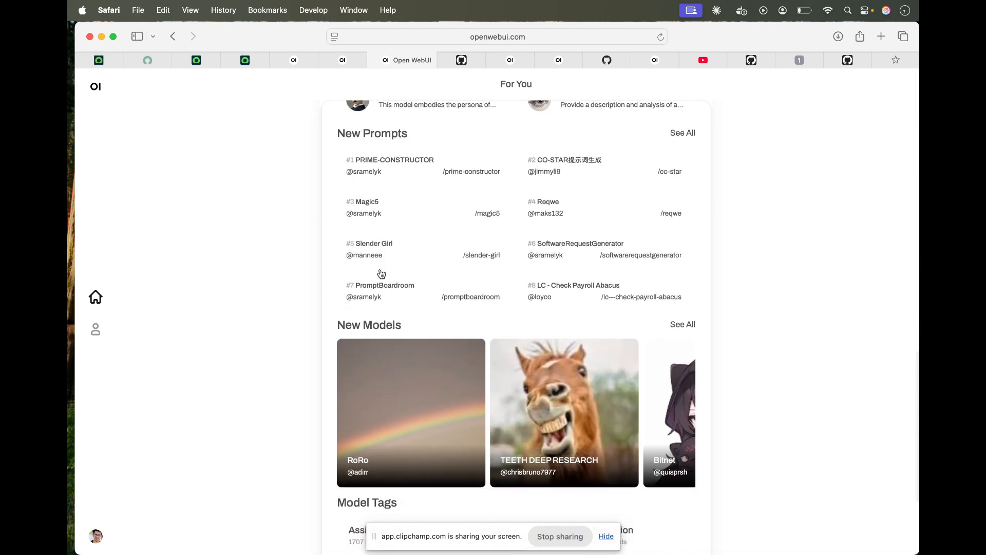
pyautogui.scroll(6, 381, 273)
pyautogui.scroll(-10, 382, 273)
pyautogui.hscroll(1, 381, 273)
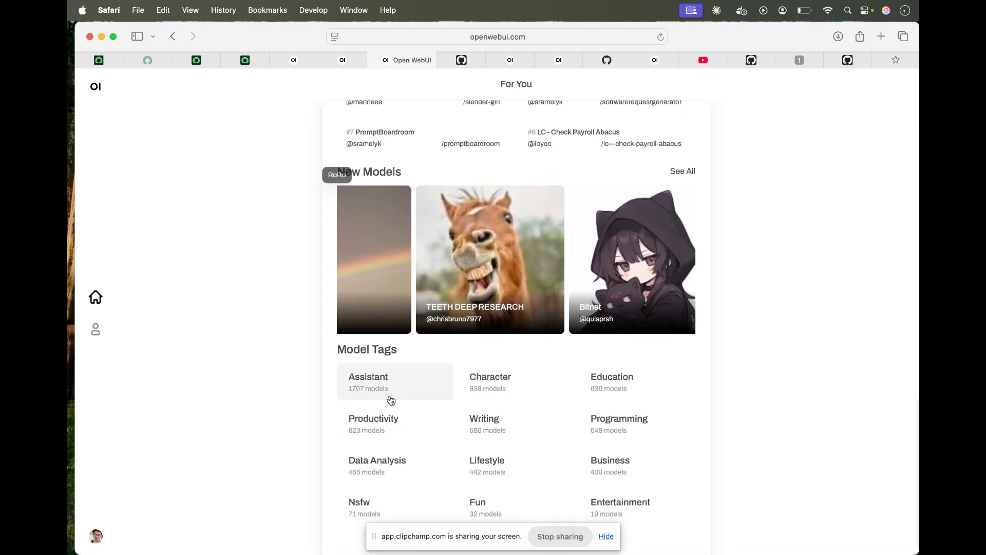
pyautogui.scroll(-1, 389, 402)
pyautogui.scroll(15, 390, 402)
pyautogui.scroll(8, 390, 402)
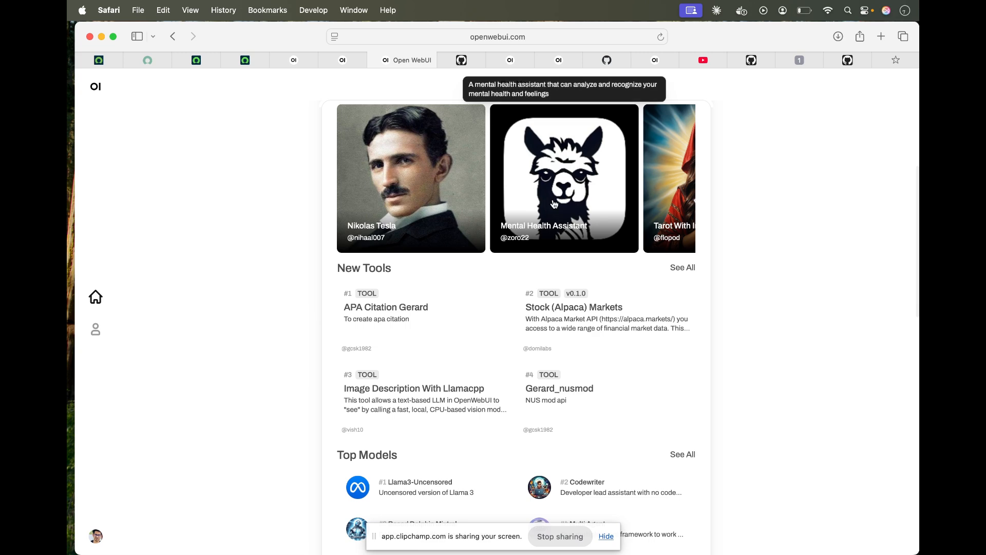
# Step: Search the community tools for "Websearch" and for "Servicenow", and open the ServiceNow connector's page
pyautogui.click(457, 126)
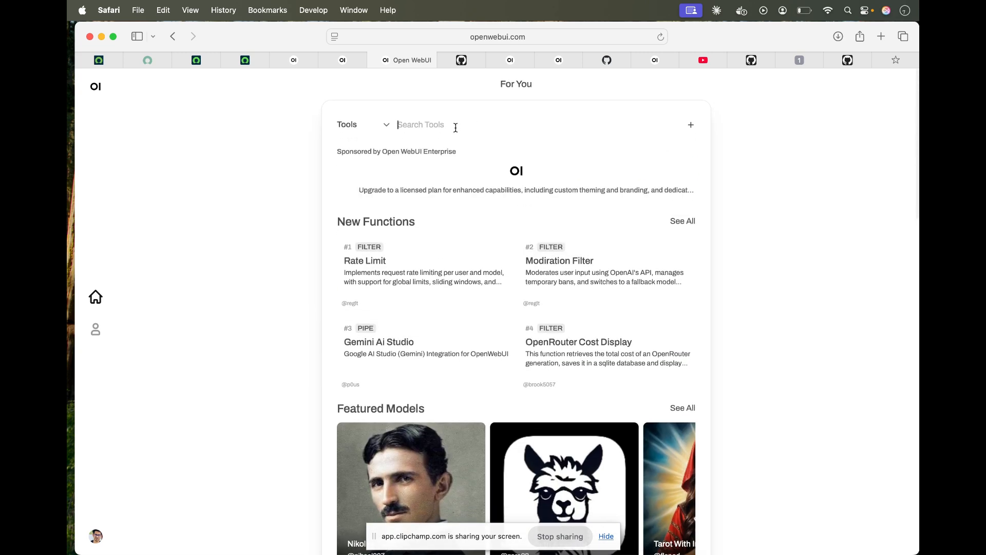
pyautogui.write('Websearch')
pyautogui.press('Return')
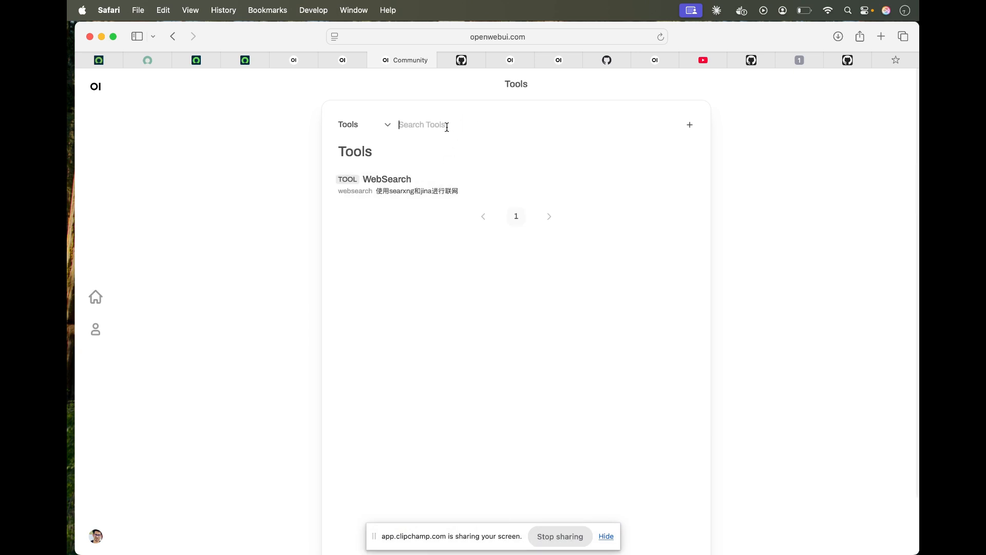
pyautogui.write('Servicenow')
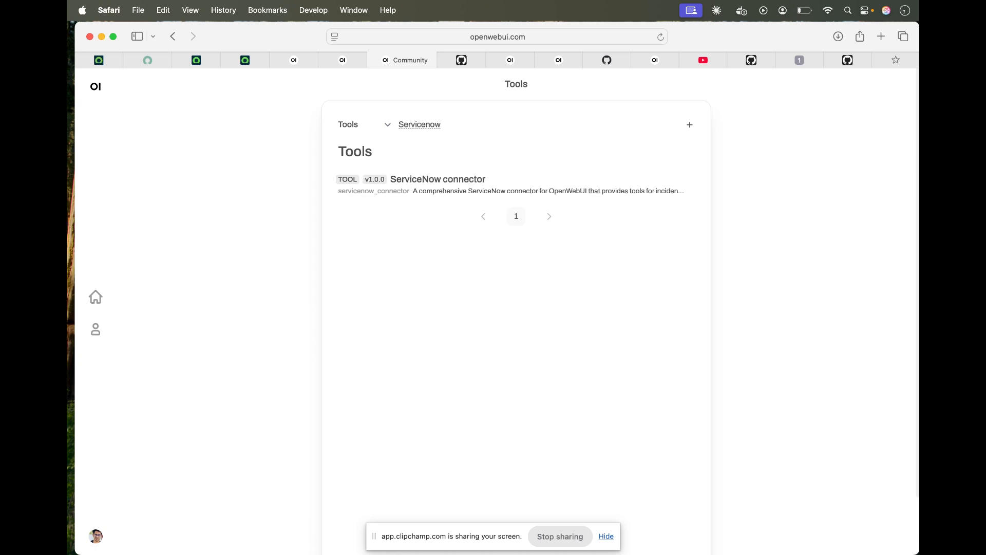
pyautogui.click(444, 181)
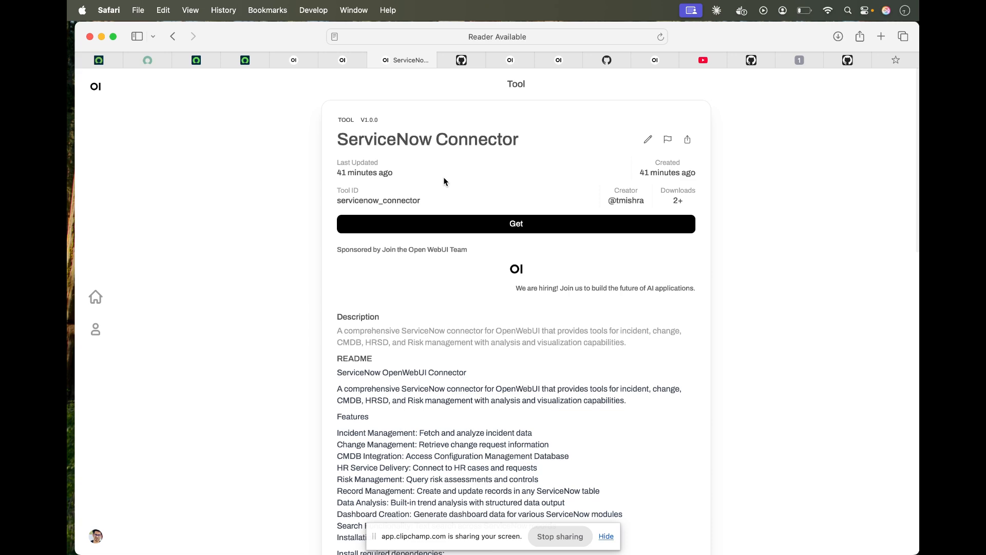
# Step: Read through the ServiceNow Connector's readme and view its tool code in the code editor, closing it again
pyautogui.scroll(-10, 420, 318)
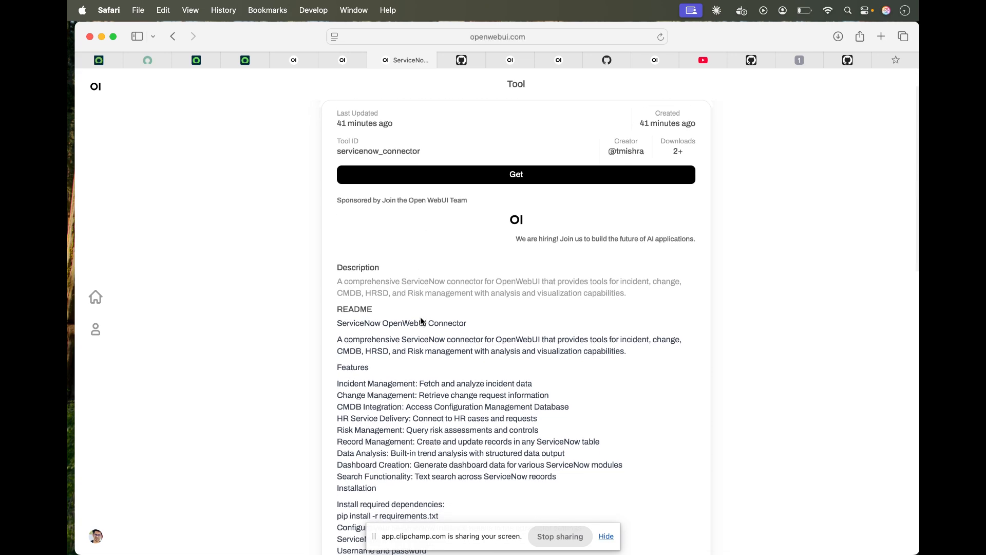
pyautogui.scroll(-10, 420, 318)
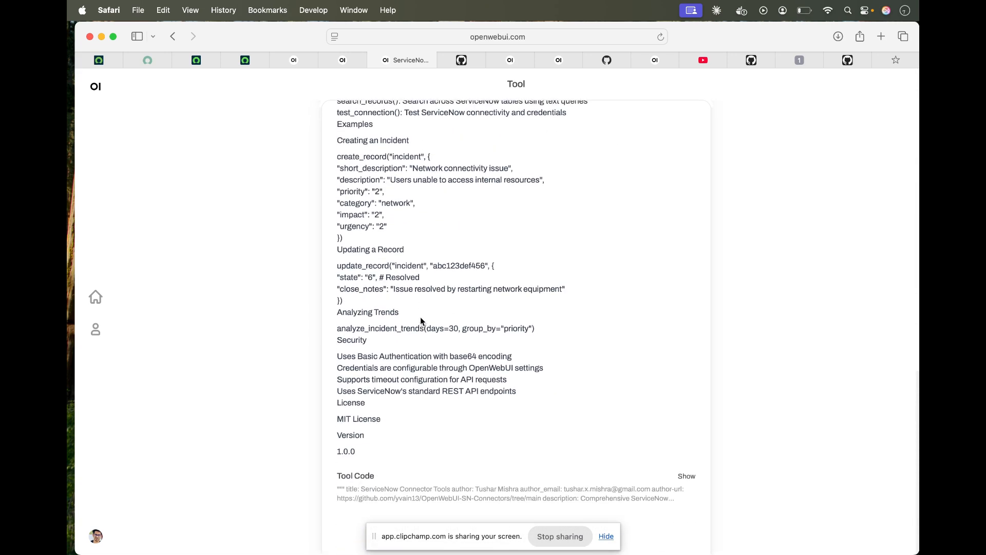
pyautogui.click(680, 476)
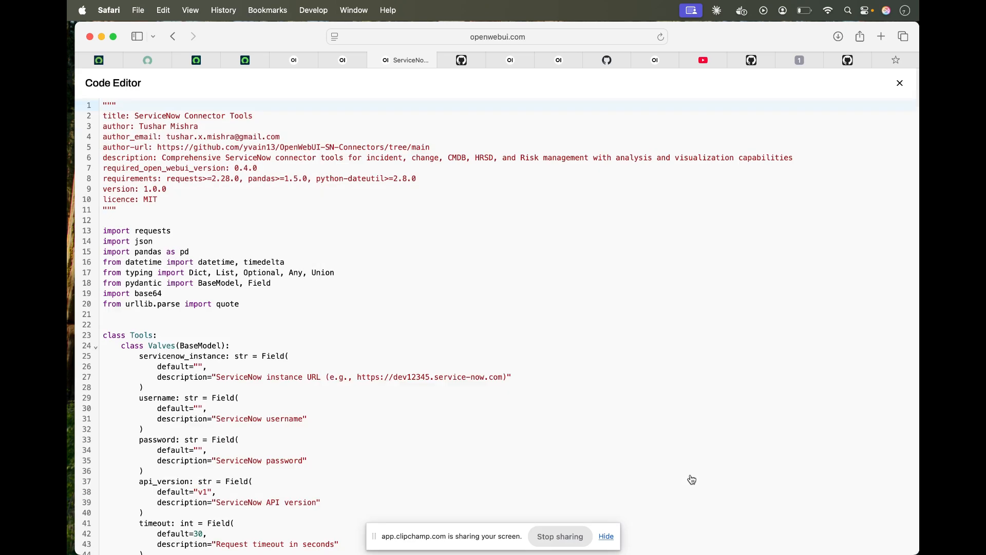
pyautogui.click(900, 82)
# Step: Examine the connector's available methods for data retrieval, record management, analysis and utility, along with the usage examples
pyautogui.scroll(5, 452, 250)
pyautogui.scroll(4, 452, 254)
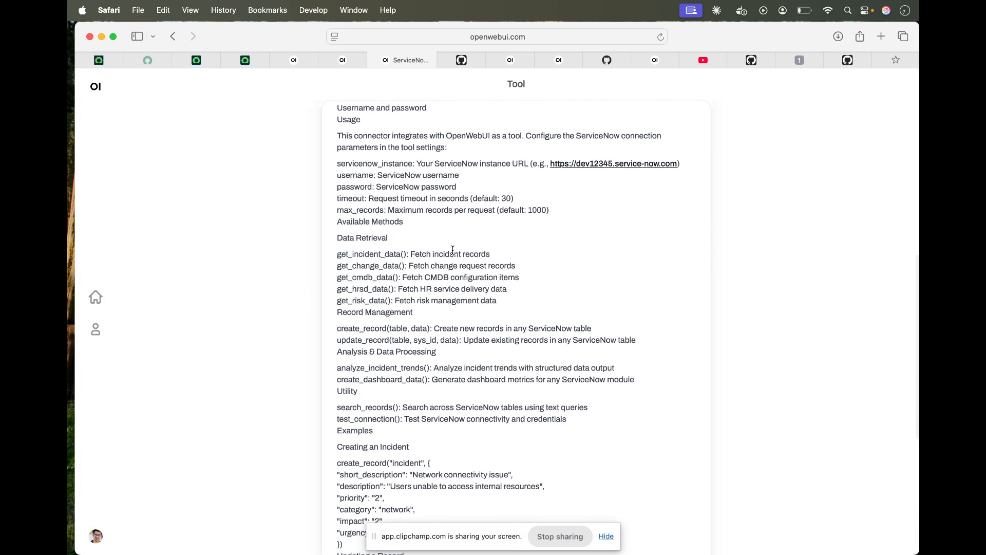
pyautogui.scroll(-1, 403, 326)
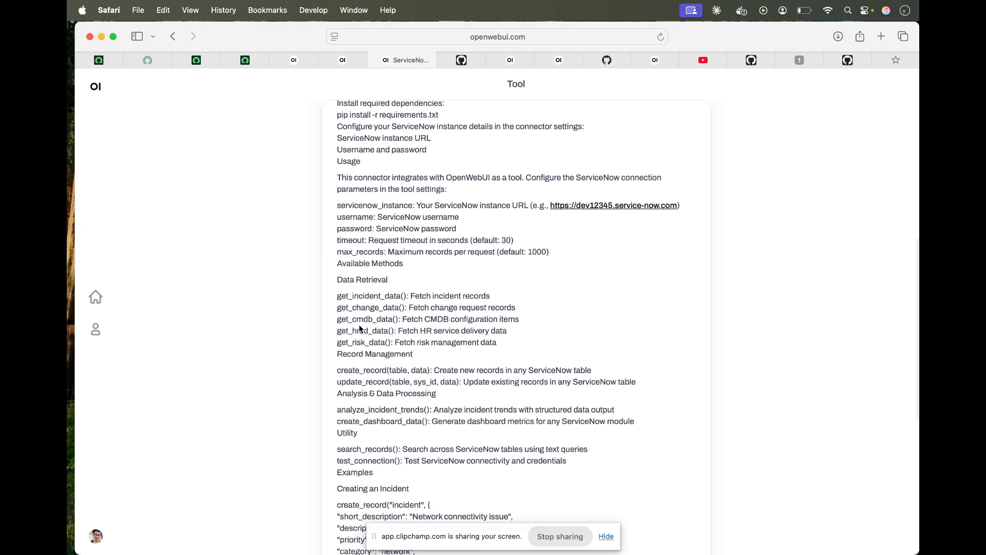
pyautogui.moveTo(342, 330); pyautogui.dragTo(423, 331)
pyautogui.moveTo(347, 343); pyautogui.dragTo(431, 342)
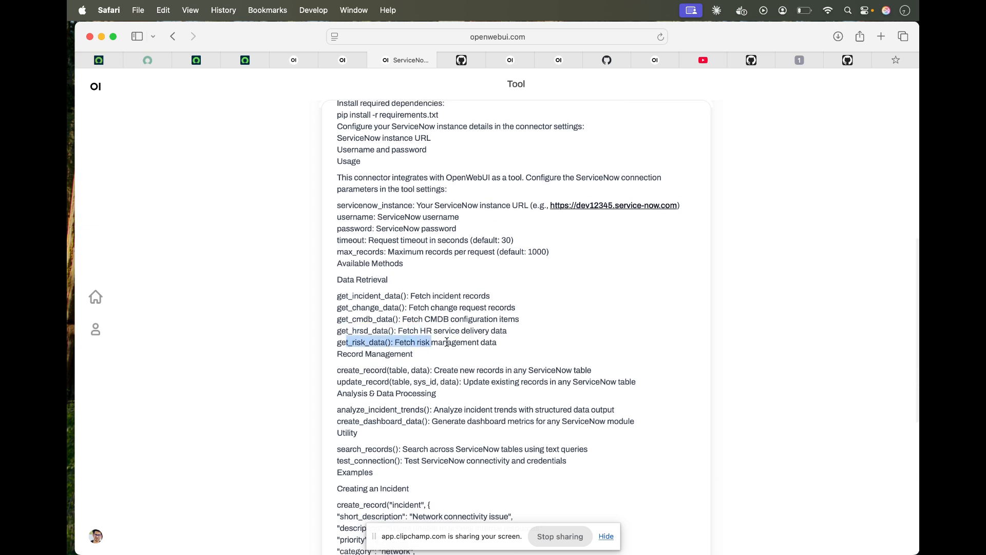
pyautogui.scroll(-1, 434, 334)
pyautogui.scroll(-1, 435, 335)
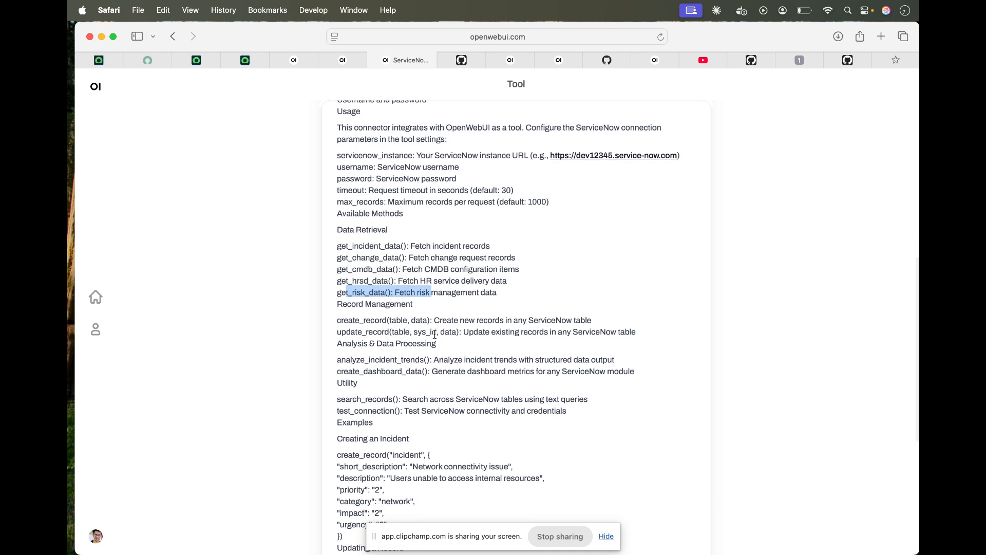
pyautogui.scroll(-4, 430, 325)
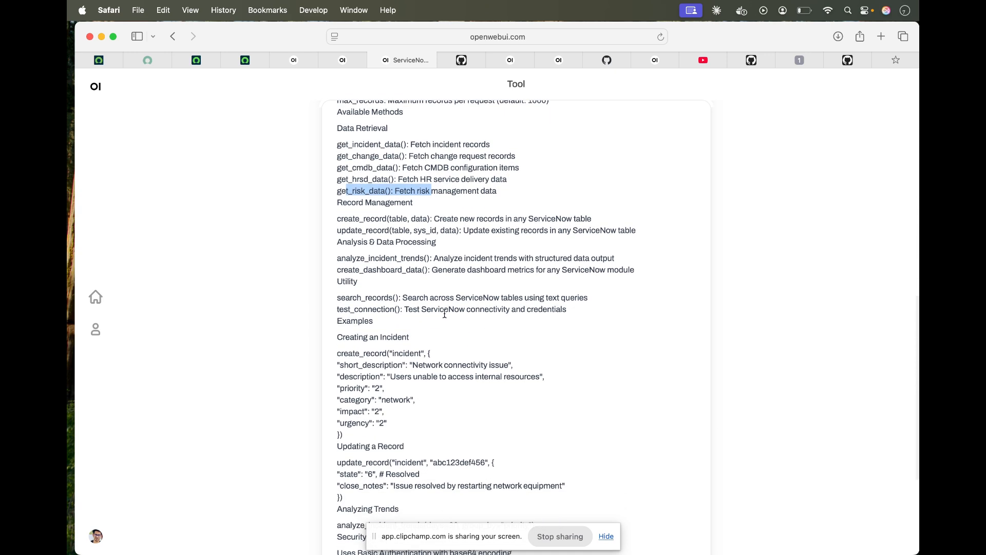
pyautogui.scroll(-1, 445, 313)
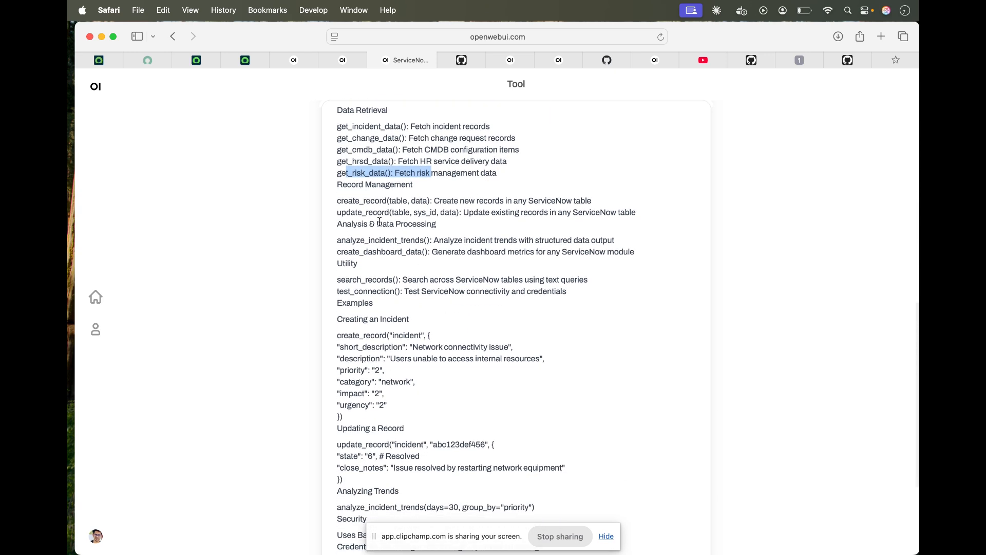
pyautogui.scroll(-2, 409, 259)
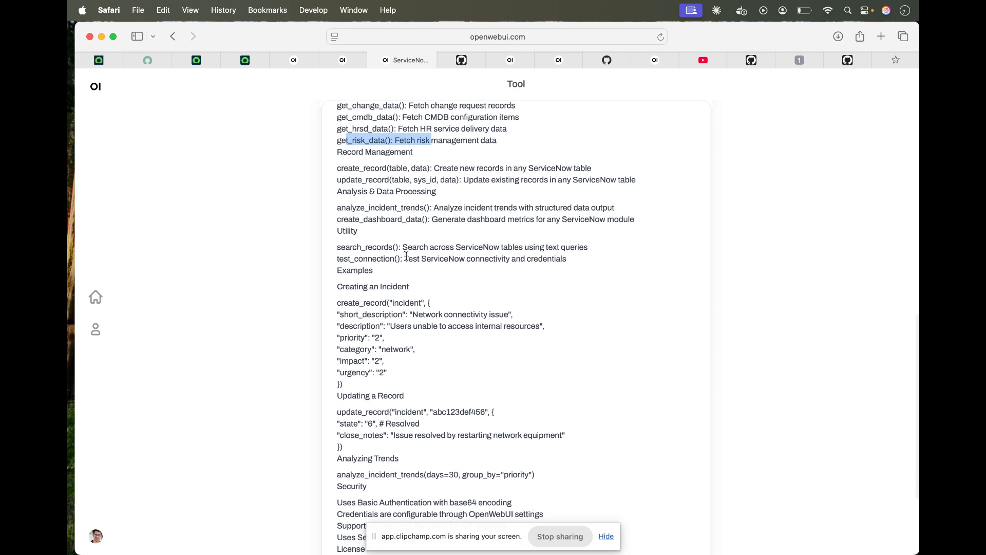
pyautogui.scroll(-6, 408, 276)
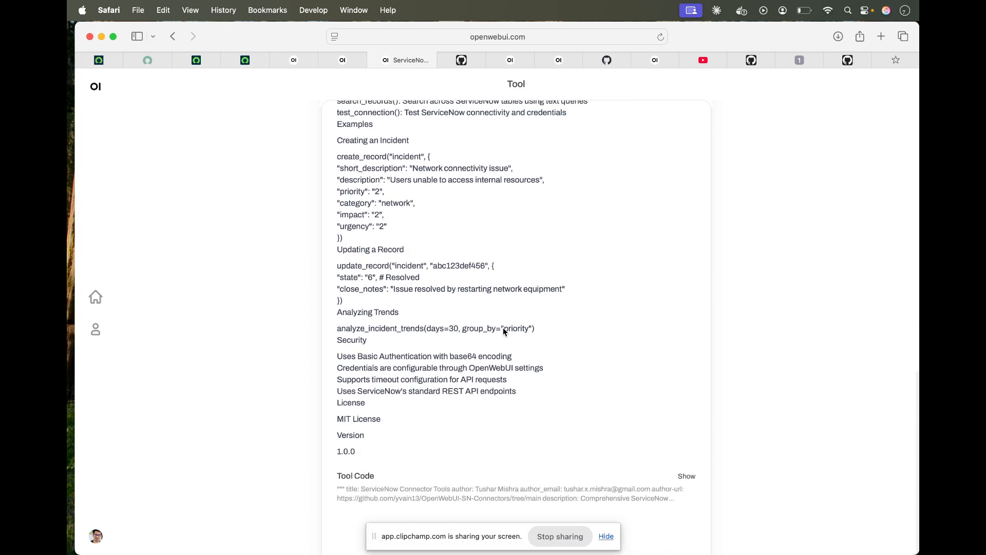
pyautogui.scroll(20, 554, 348)
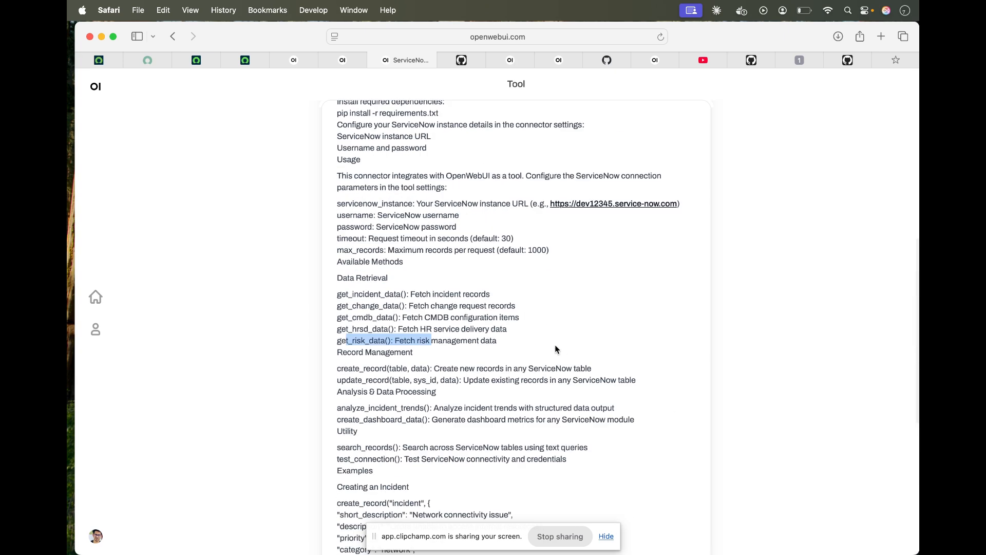
pyautogui.click(511, 223)
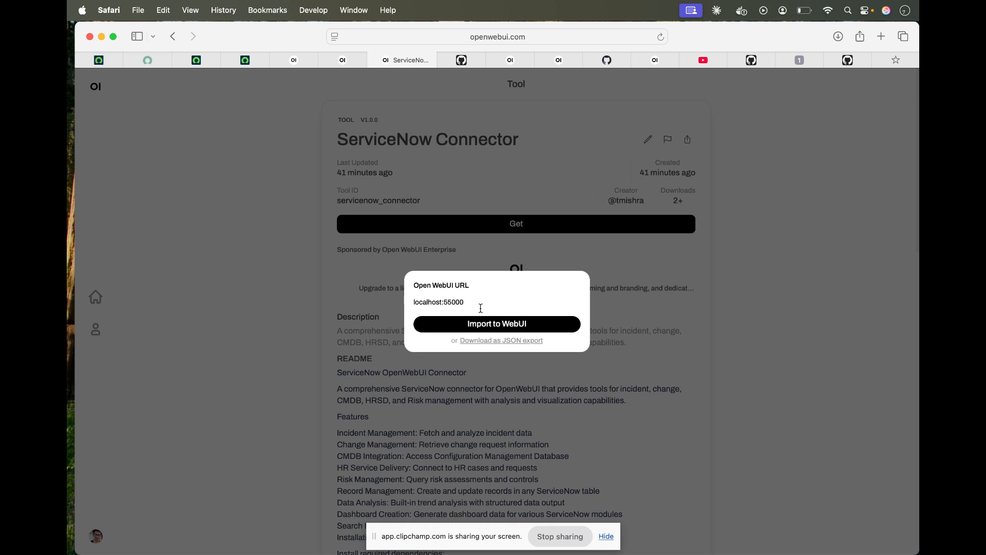
pyautogui.click(444, 302)
pyautogui.press('BackSpace')
pyautogui.write(':')
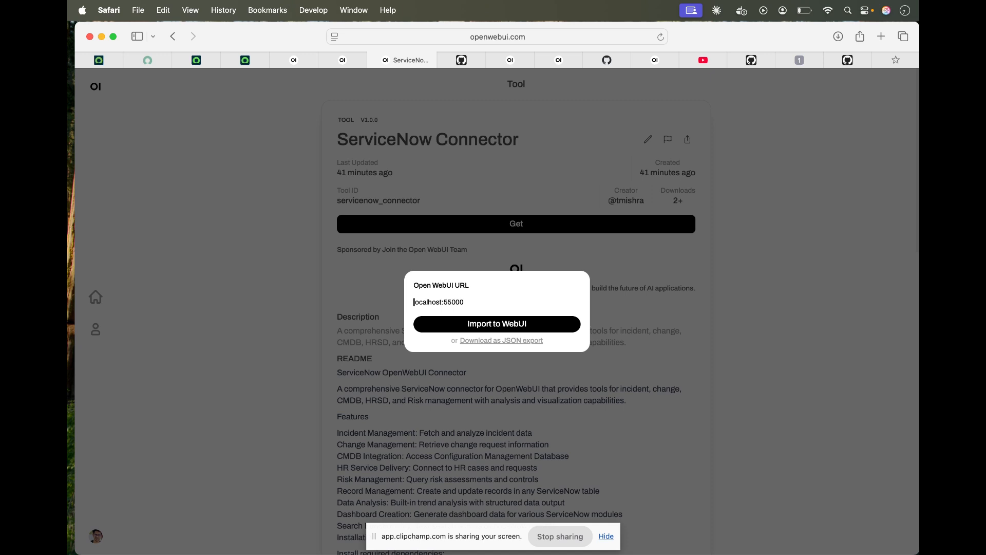
pyautogui.write('http://')
pyautogui.click(486, 323)
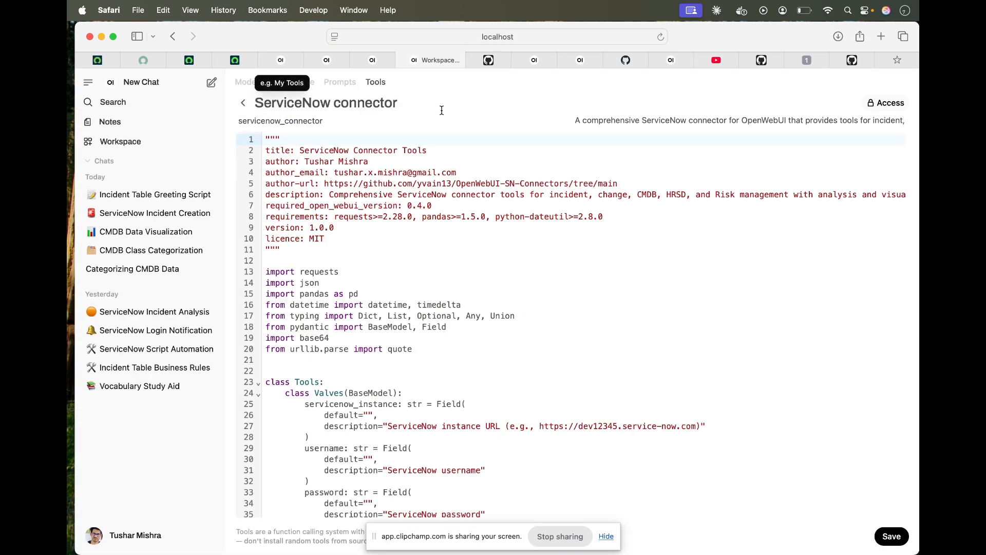
# Step: Review the imported ServiceNow connector code, save it as a tool and accept the arbitrary code execution warning
pyautogui.scroll(-20, 466, 273)
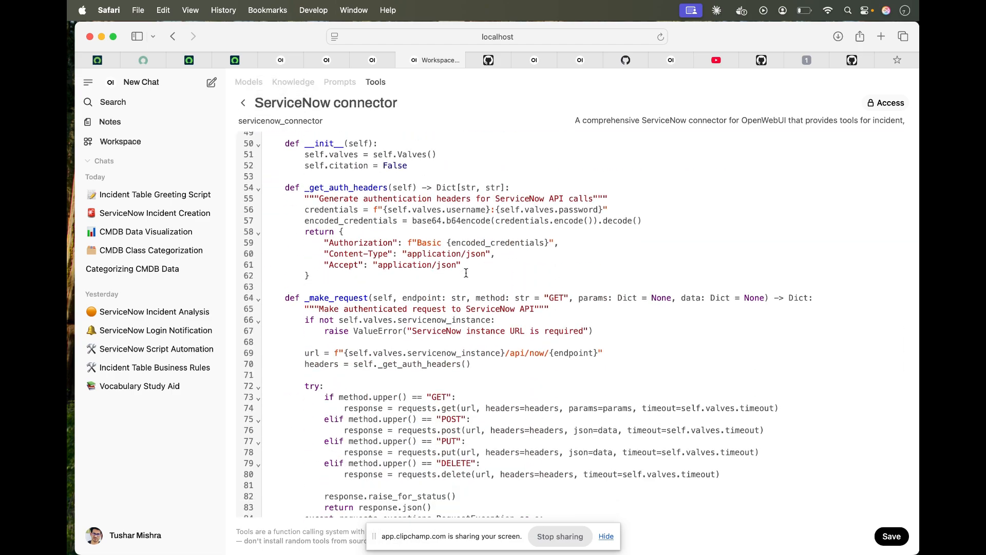
pyautogui.scroll(-20, 466, 273)
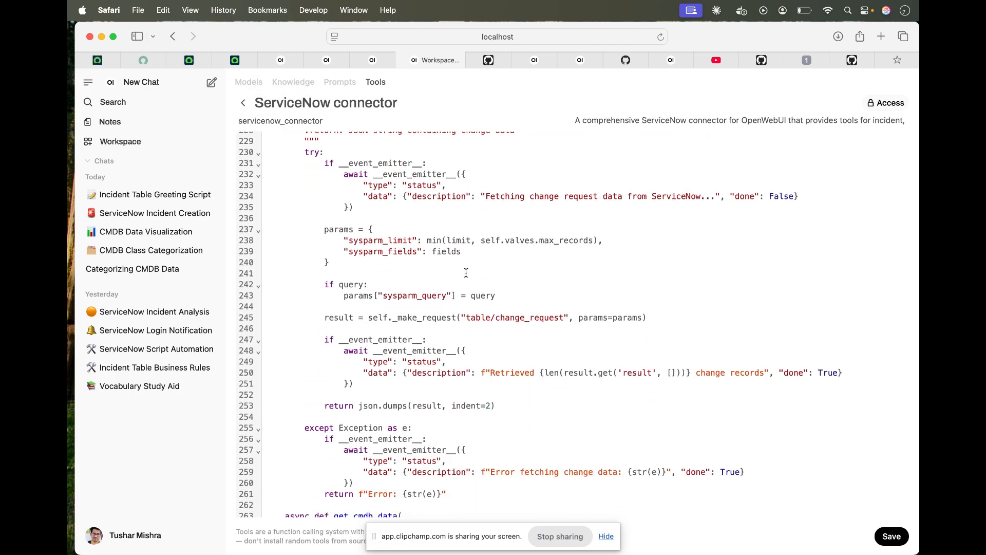
pyautogui.scroll(-20, 466, 273)
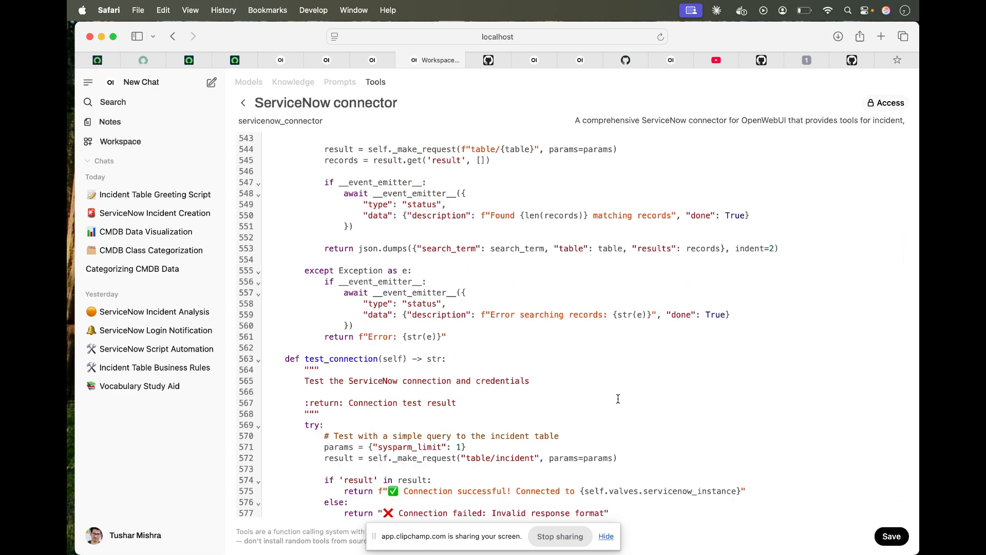
pyautogui.click(891, 543)
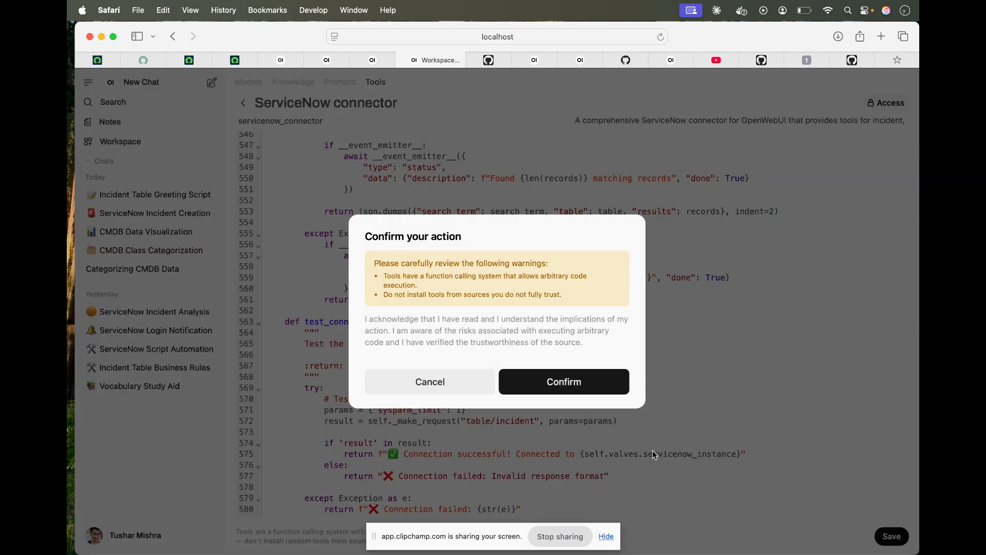
pyautogui.click(571, 380)
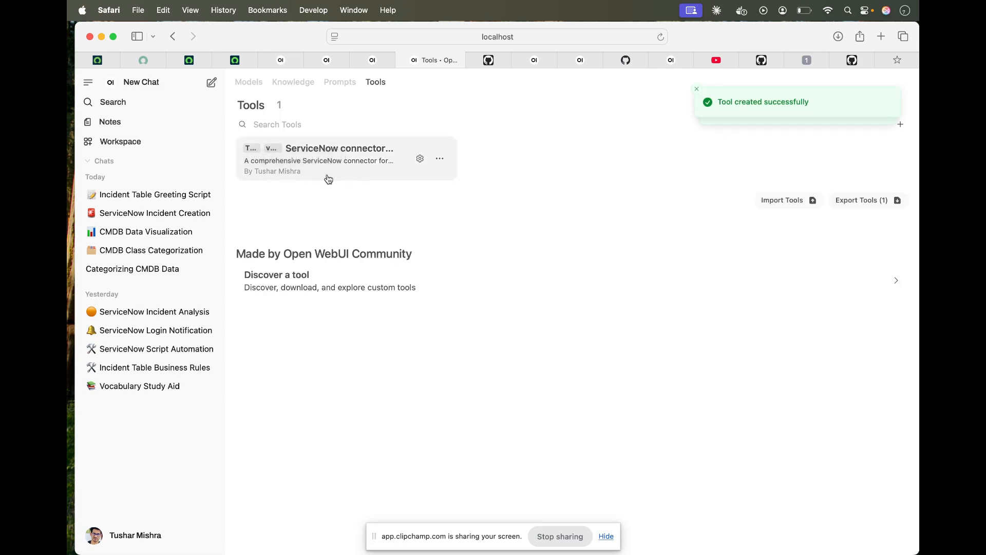
# Step: Open the ServiceNow connector's valves to examine its instance, credential, API version, timeout and maximum record options
pyautogui.click(420, 160)
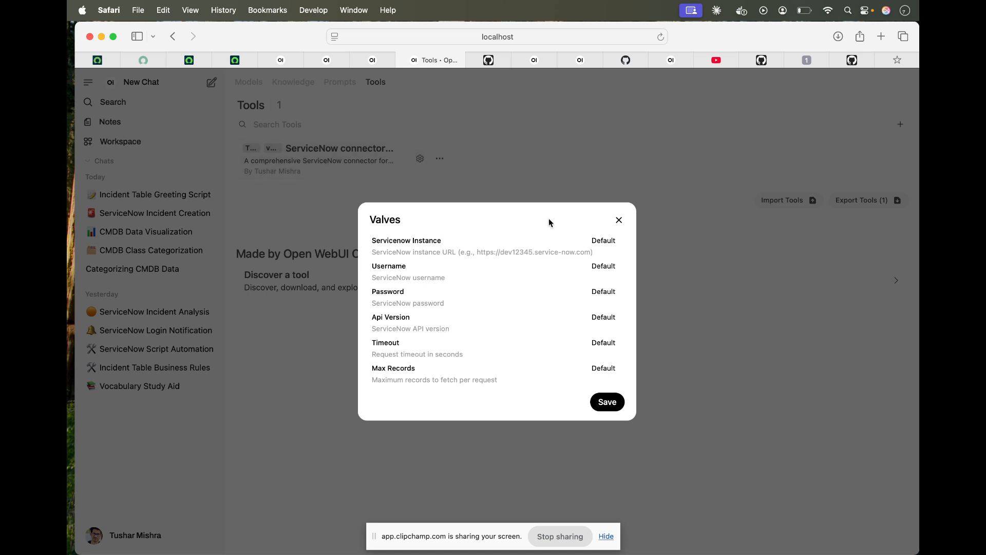
pyautogui.click(619, 220)
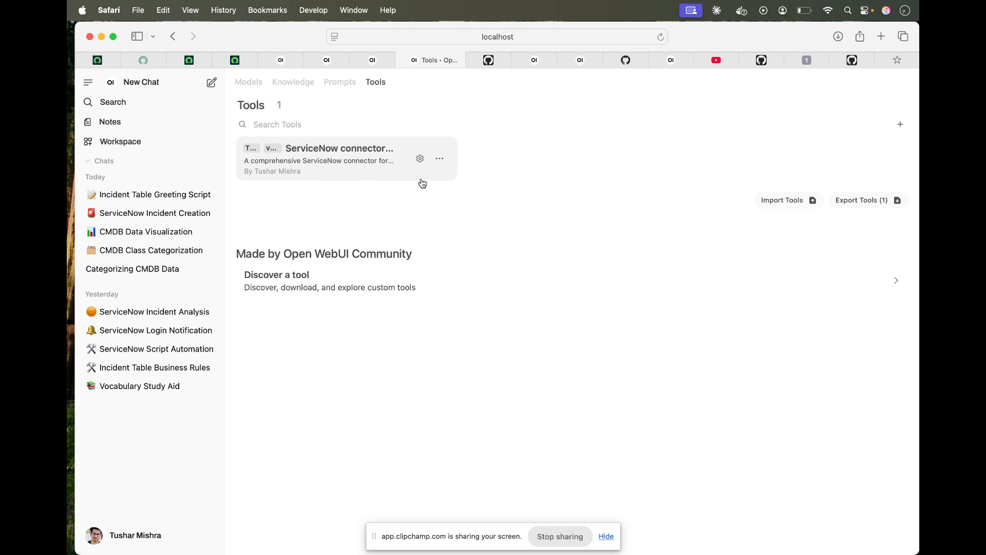
pyautogui.click(420, 160)
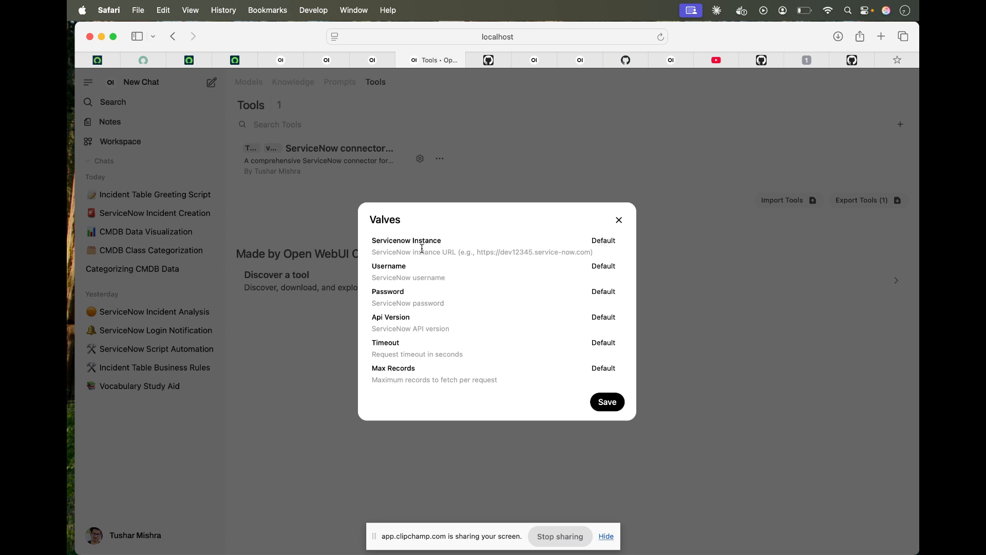
pyautogui.click(619, 219)
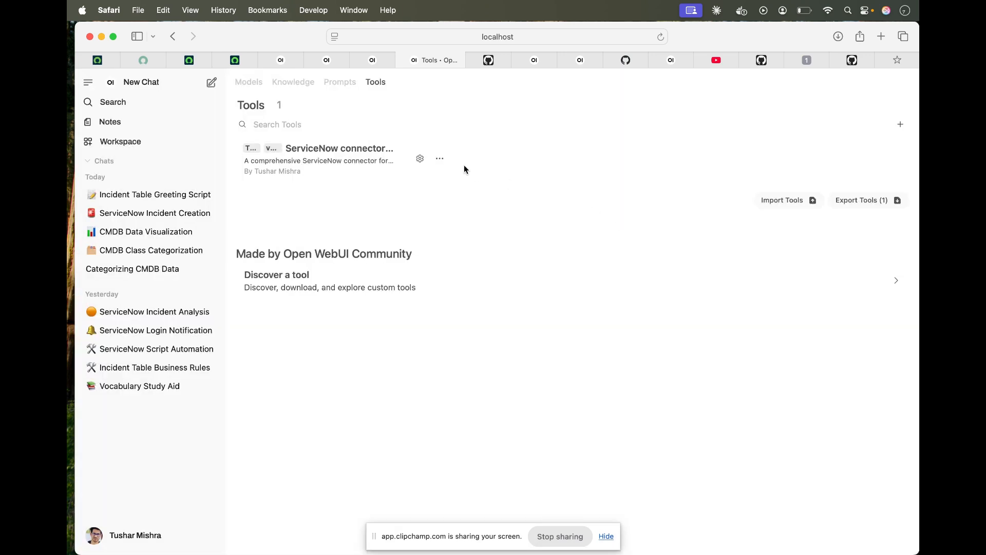
pyautogui.click(420, 160)
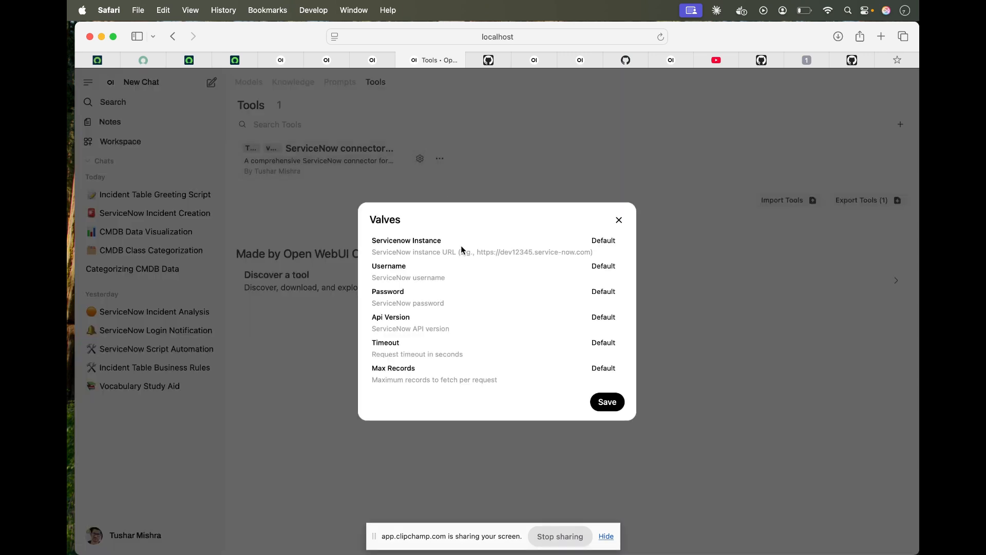
# Step: Switch to the ServiceNow incident list and copy the base instance URL from the page address
pyautogui.click(235, 60)
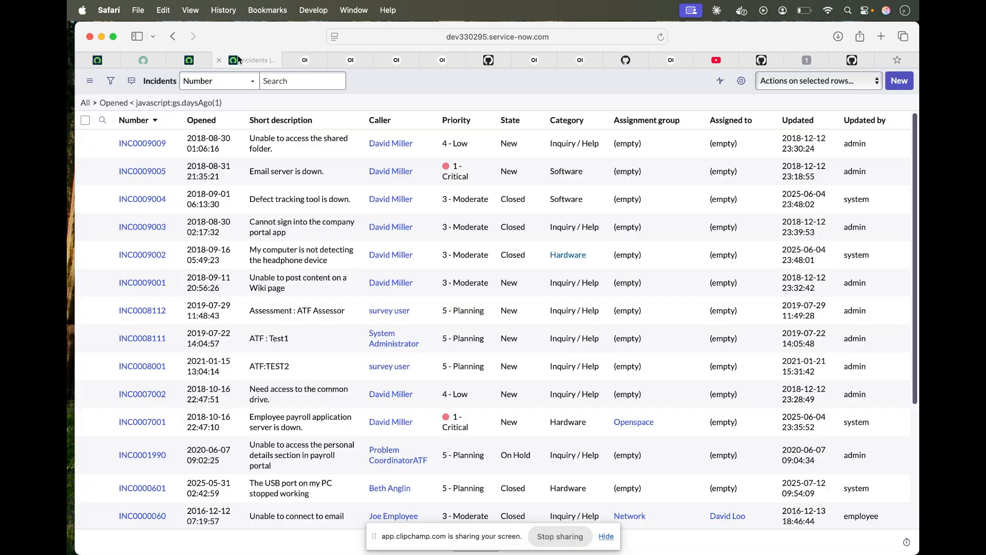
pyautogui.click(499, 32)
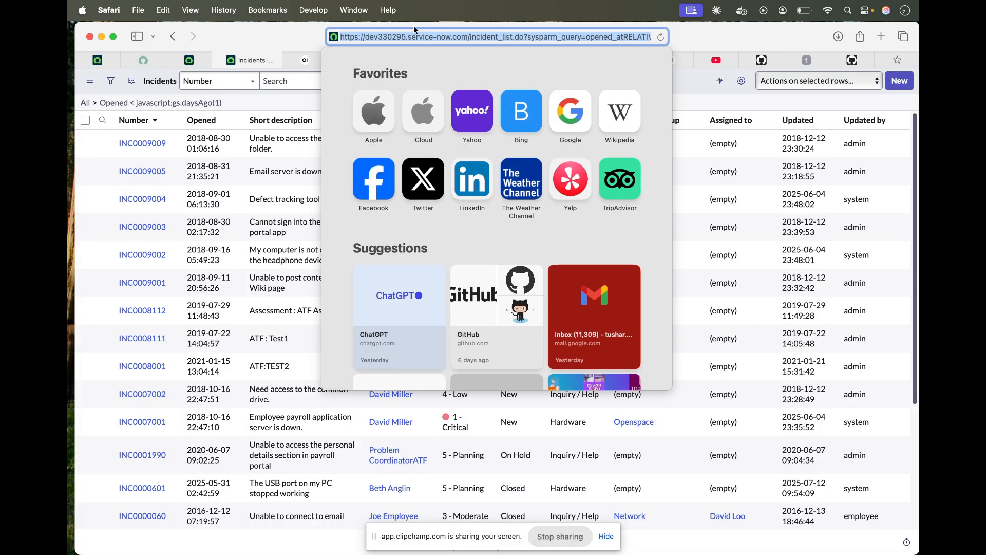
pyautogui.click(469, 37)
pyautogui.moveTo(467, 37); pyautogui.dragTo(294, 35)
pyautogui.press('super+c')
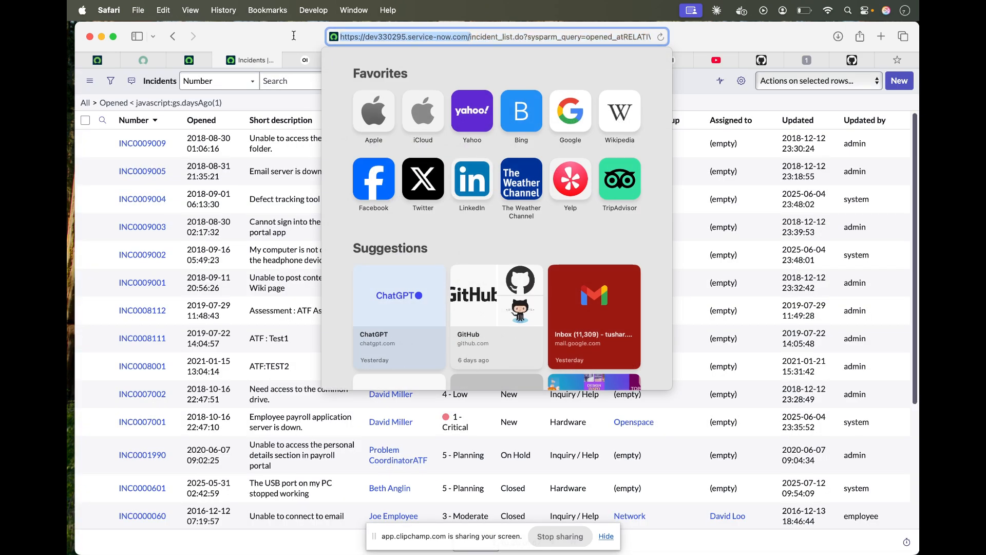
pyautogui.click(306, 60)
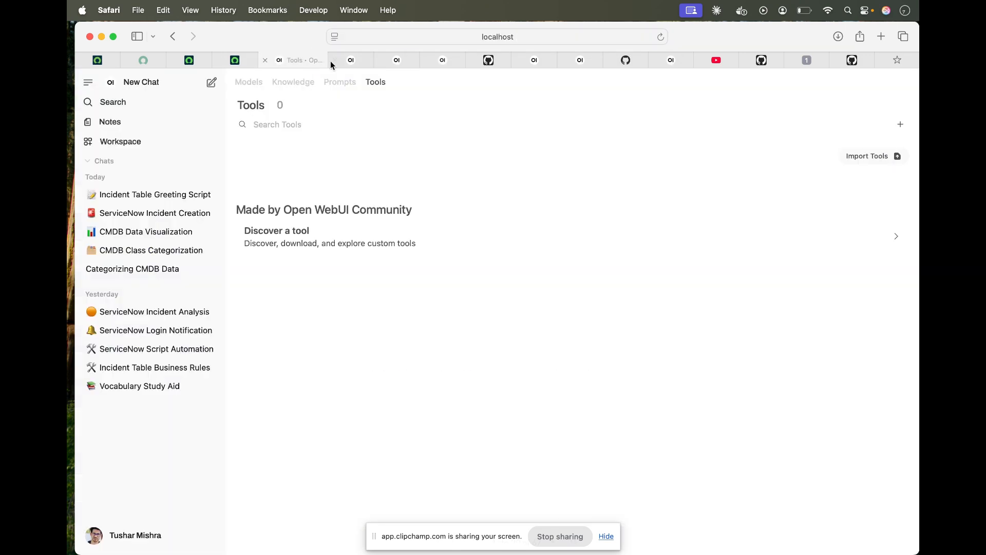
pyautogui.click(397, 60)
pyautogui.click(403, 60)
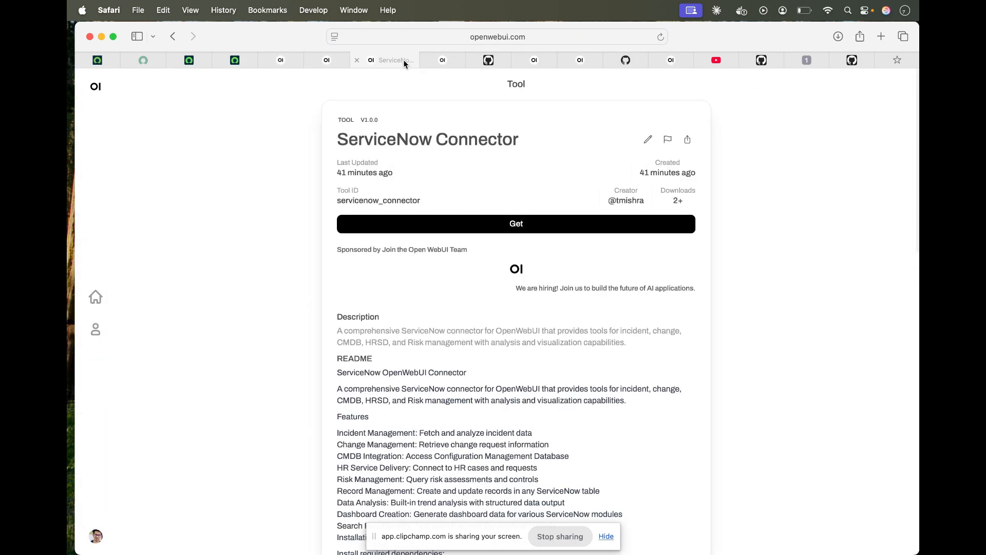
pyautogui.click(442, 59)
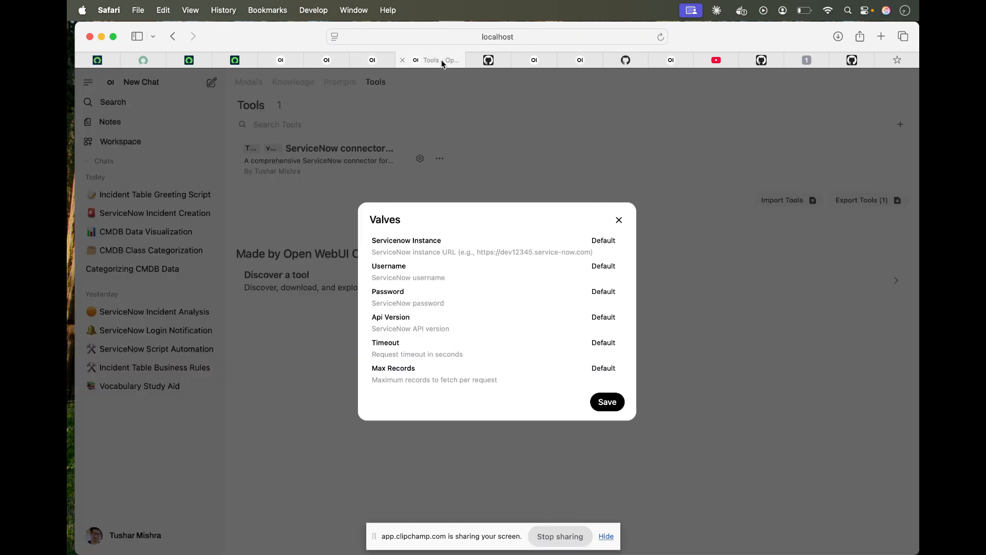
pyautogui.click(604, 241)
pyautogui.click(479, 257)
pyautogui.press('super+v')
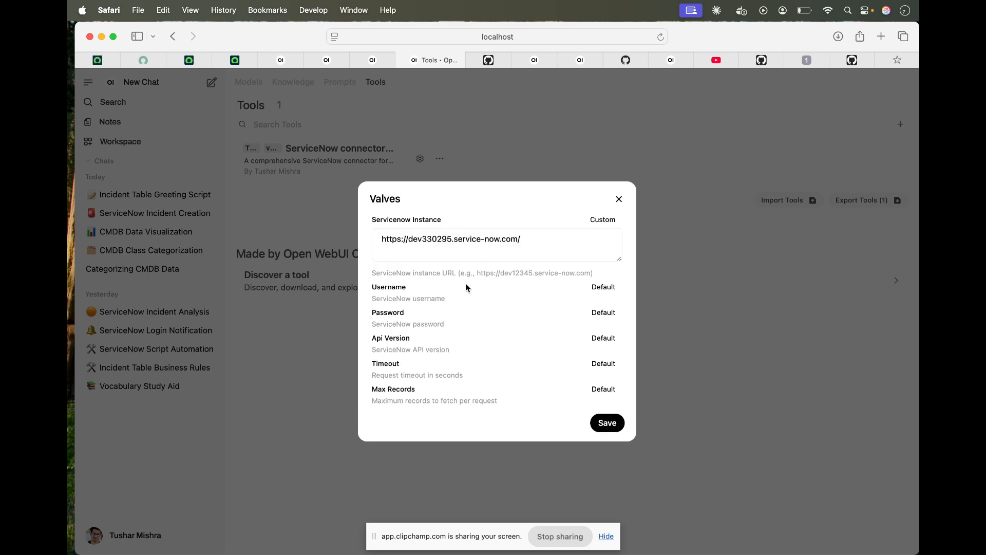
pyautogui.click(602, 288)
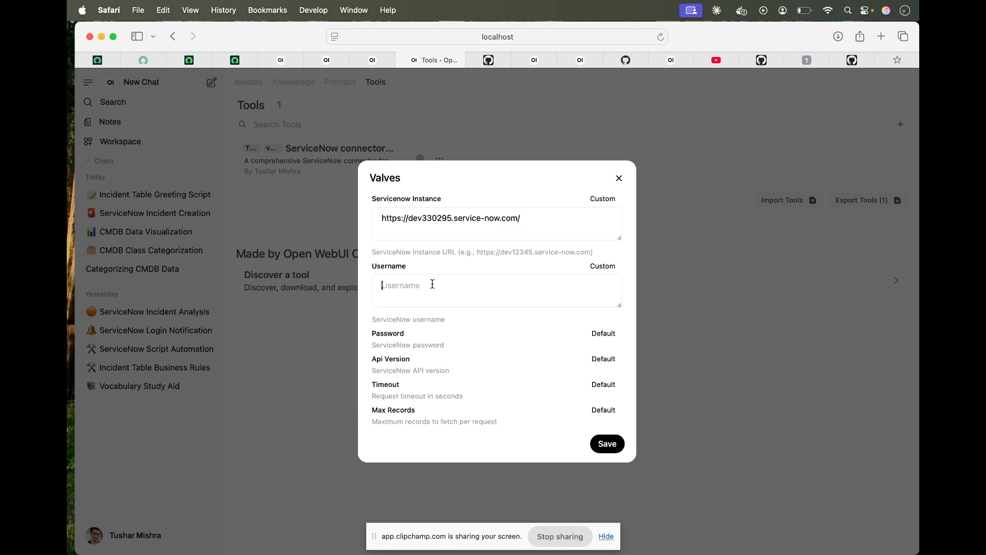
pyautogui.write('admin')
# Step: Open the ServiceNow Expert model for editing, check its selected tools and capabilities, and save the model
pyautogui.moveTo(68, 427)
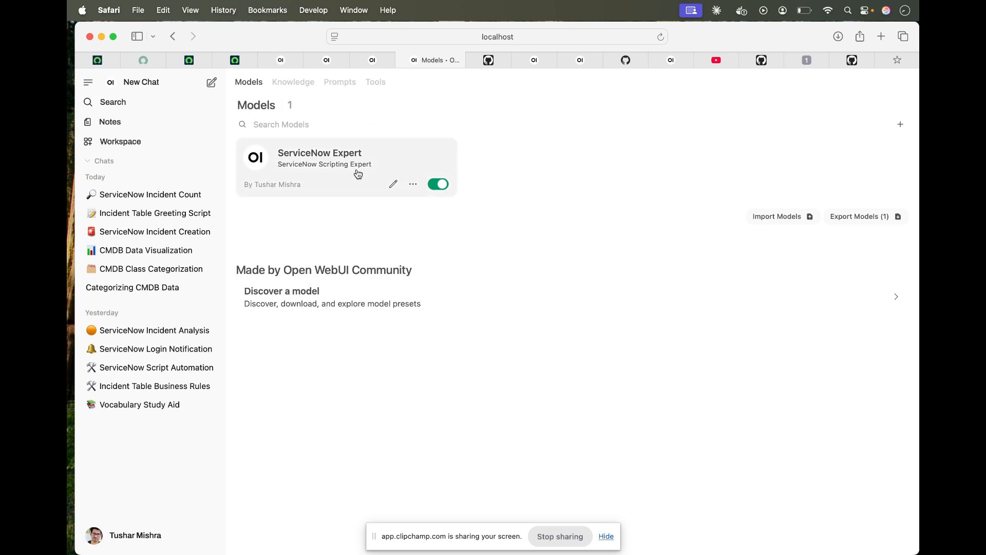
pyautogui.click(378, 84)
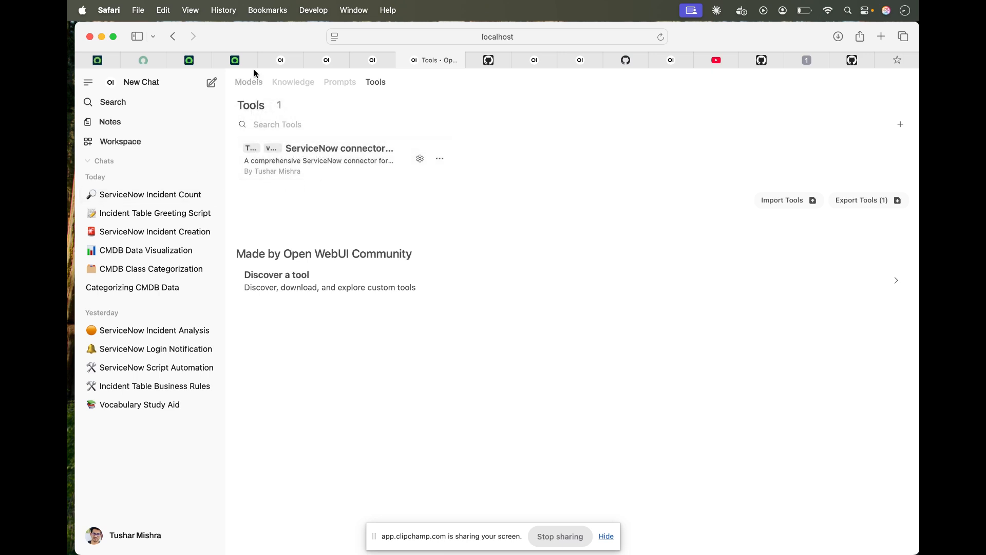
pyautogui.click(133, 148)
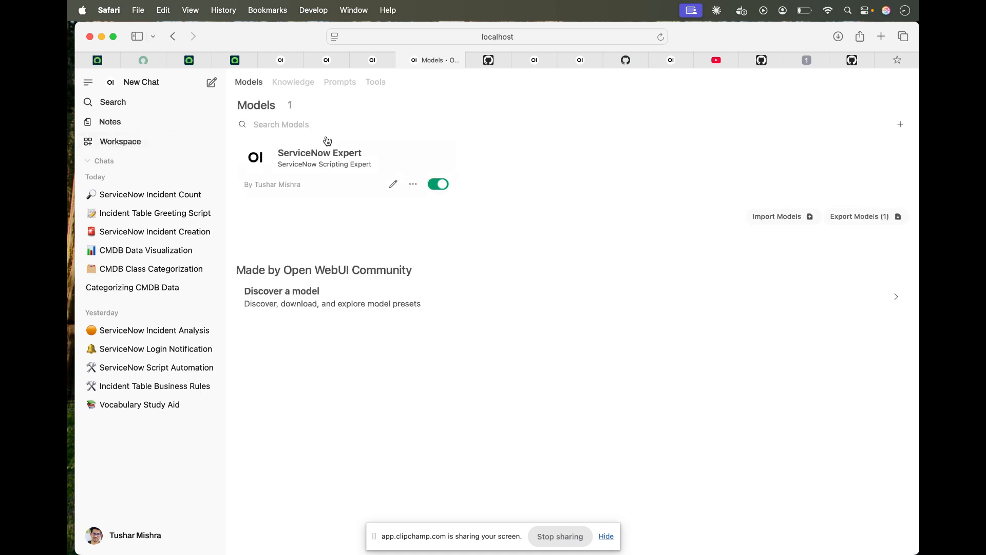
pyautogui.click(303, 152)
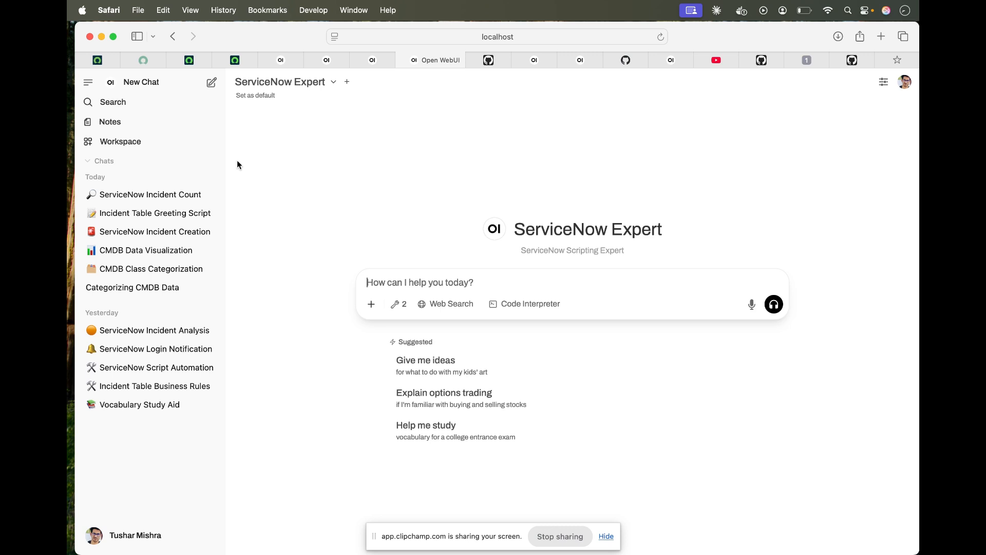
pyautogui.click(129, 142)
pyautogui.click(391, 184)
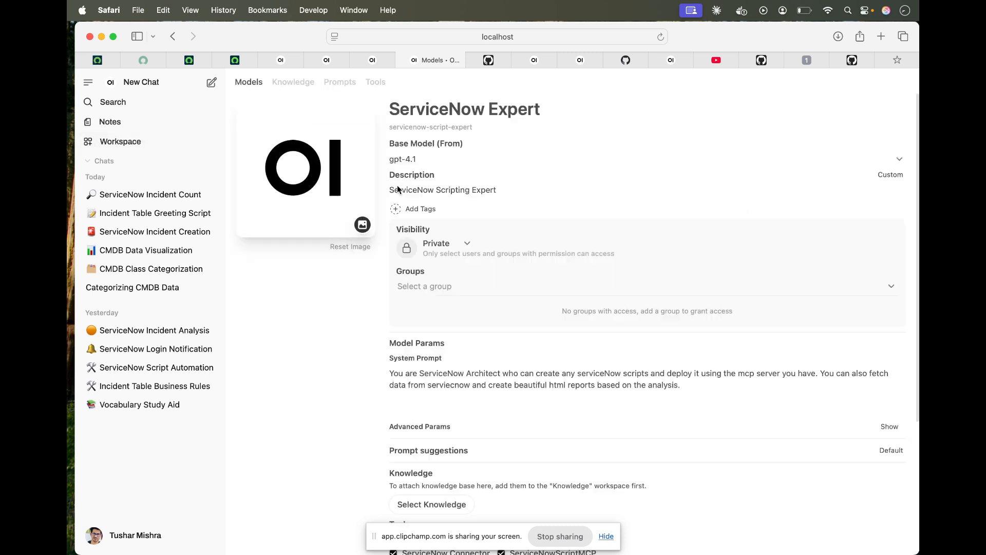
pyautogui.scroll(-5, 479, 428)
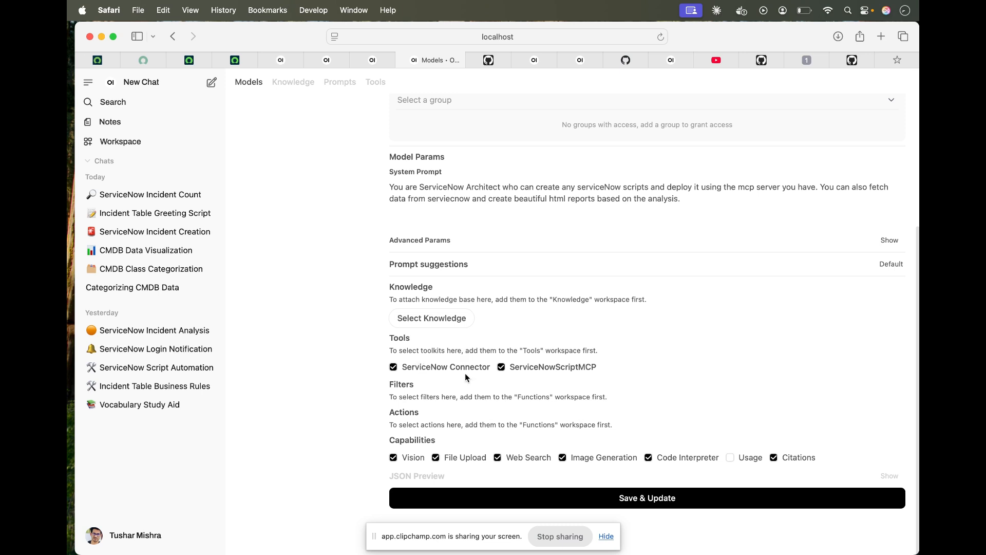
pyautogui.click(524, 499)
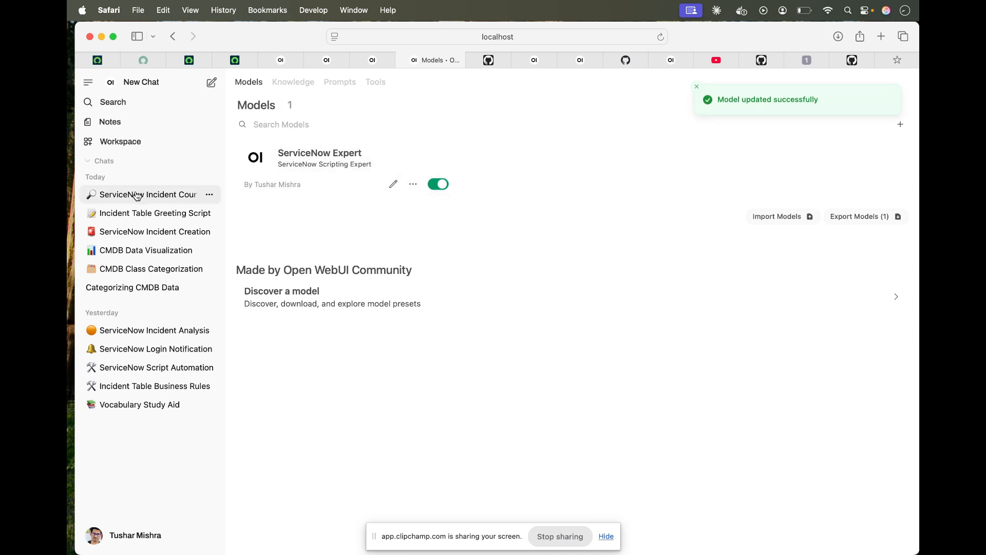
# Step: Look over the OpenWebUI-SN-Connectors repository's files and readme on GitHub, and return to the Open WebUI models workspace
pyautogui.click(489, 57)
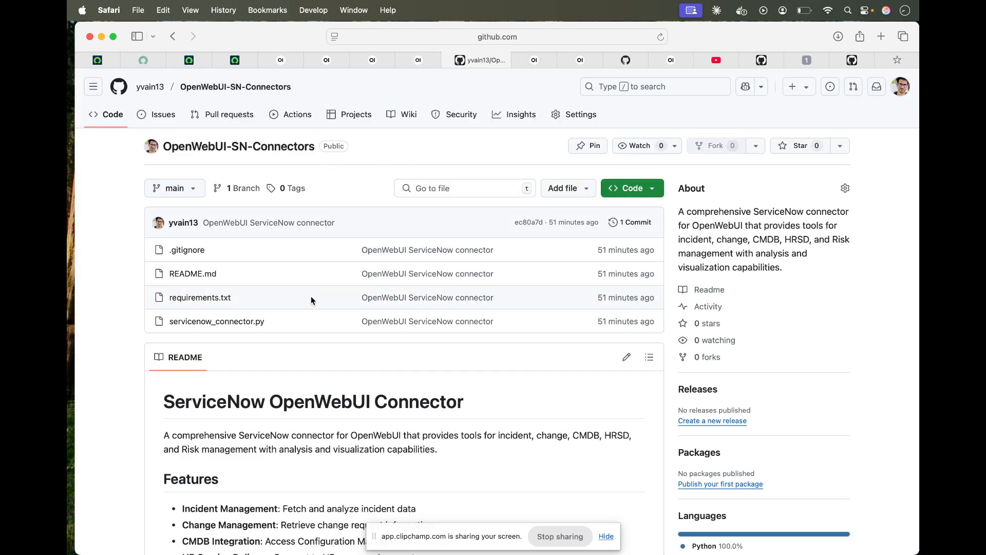
pyautogui.scroll(-2, 279, 330)
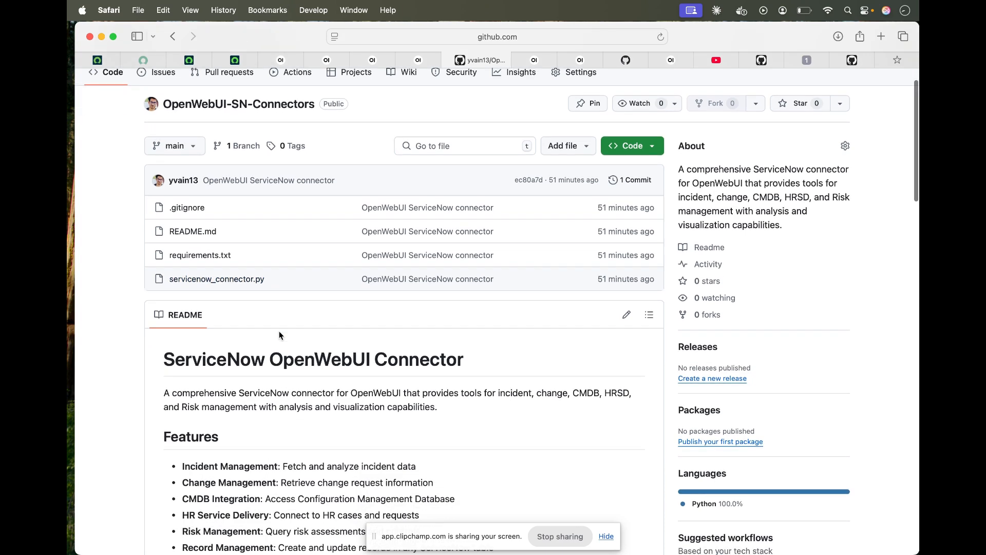
pyautogui.scroll(2, 278, 335)
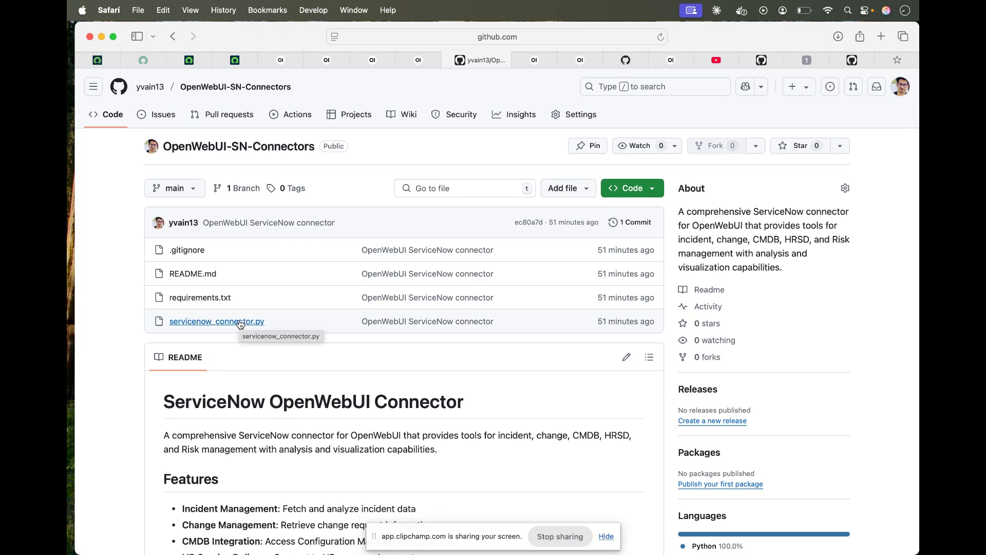
pyautogui.click(422, 59)
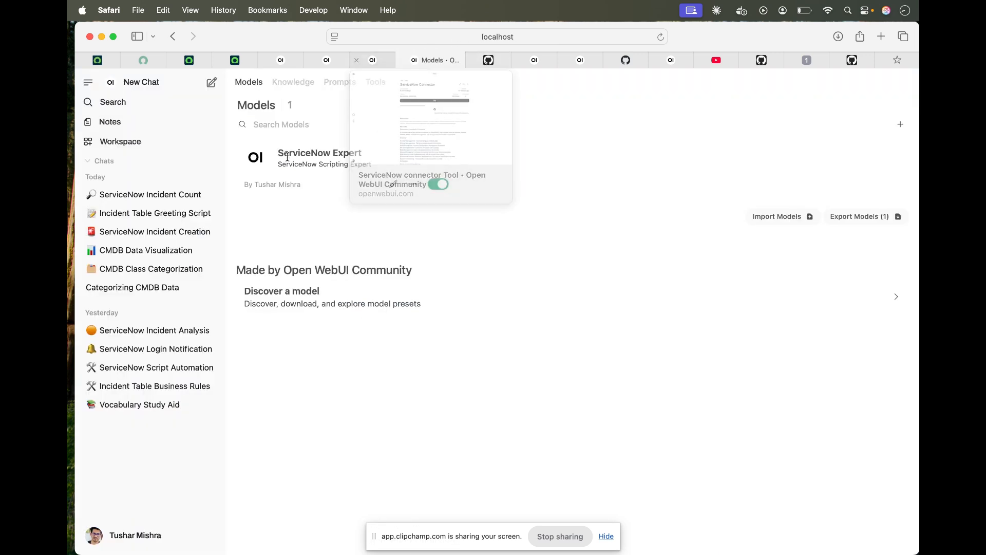
# Step: Open the ServiceNow Incident Count chat, regenerate the first answer about total incidents, and check its get_incident_data result
pyautogui.click(169, 198)
pyautogui.scroll(10, 378, 288)
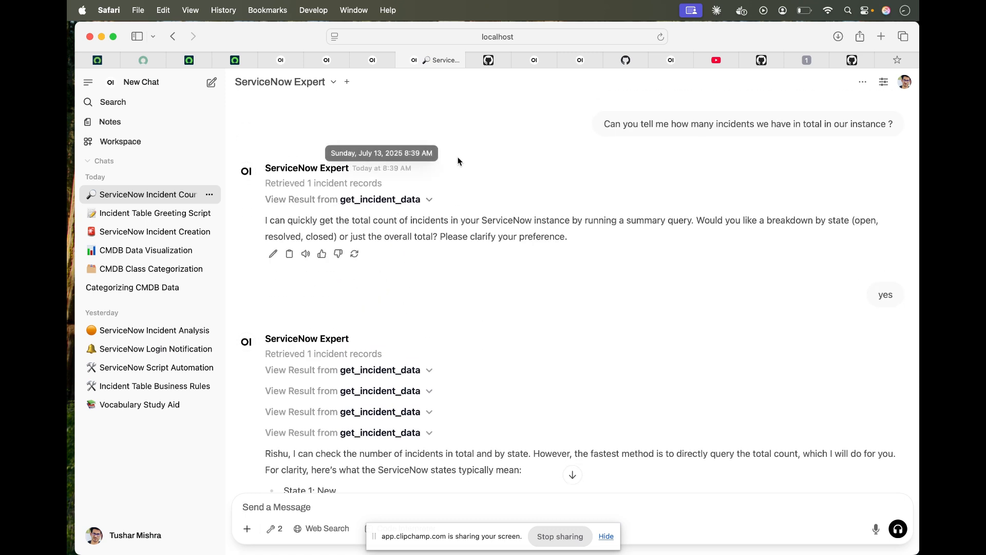
pyautogui.click(354, 254)
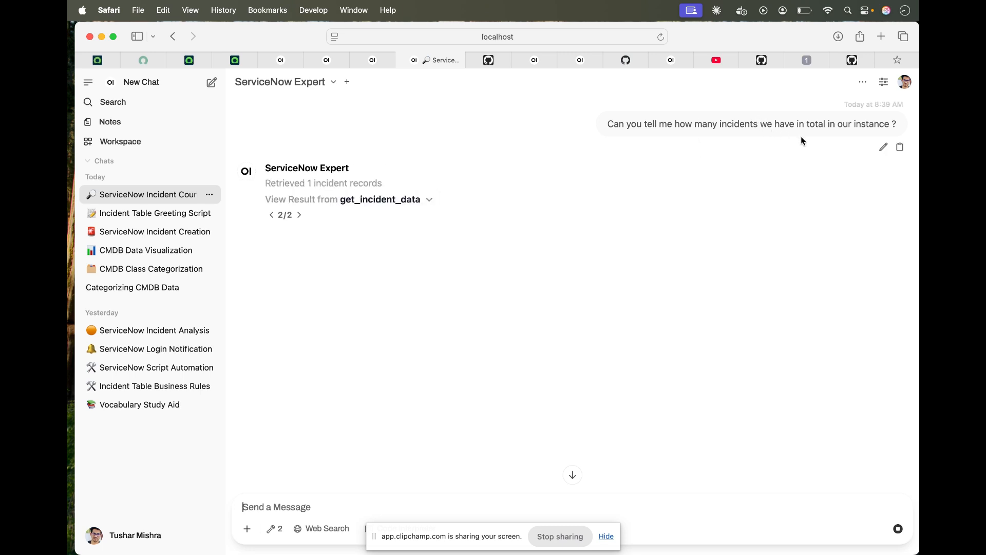
pyautogui.click(415, 200)
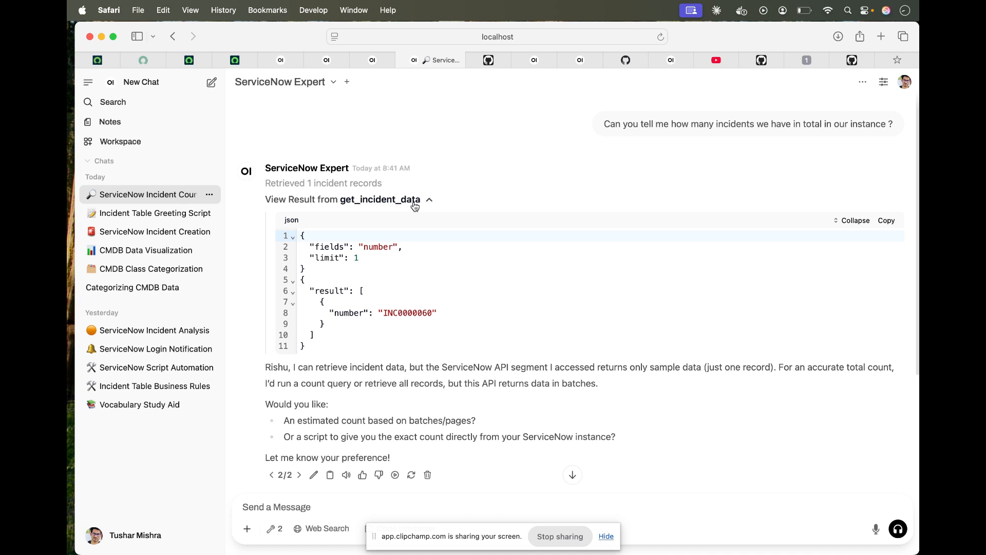
pyautogui.click(413, 206)
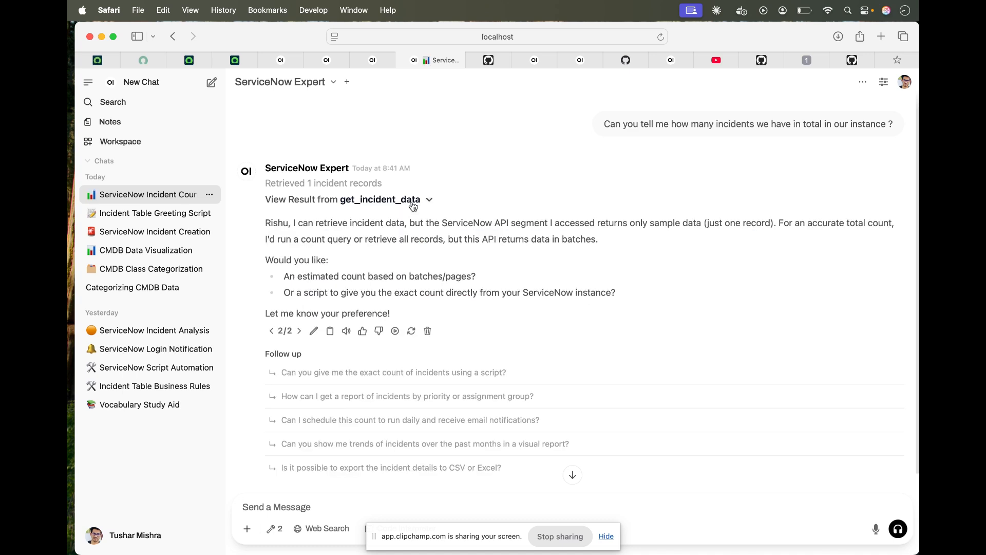
# Step: Send the suggested follow-ups for a report by priority or assignment group and a downloadable HTML report by priority, and reply "yes"
pyautogui.scroll(-1, 434, 265)
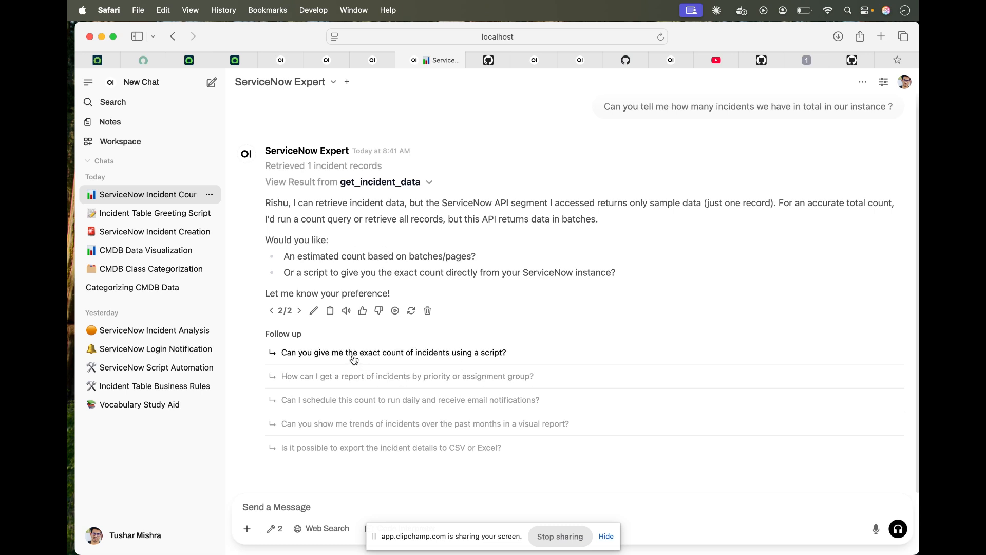
pyautogui.click(339, 385)
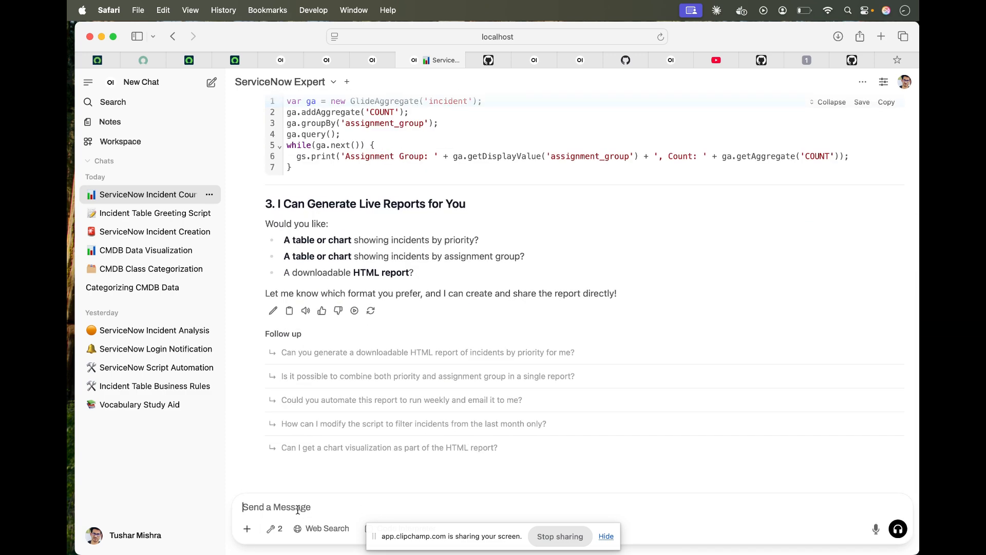
pyautogui.click(399, 353)
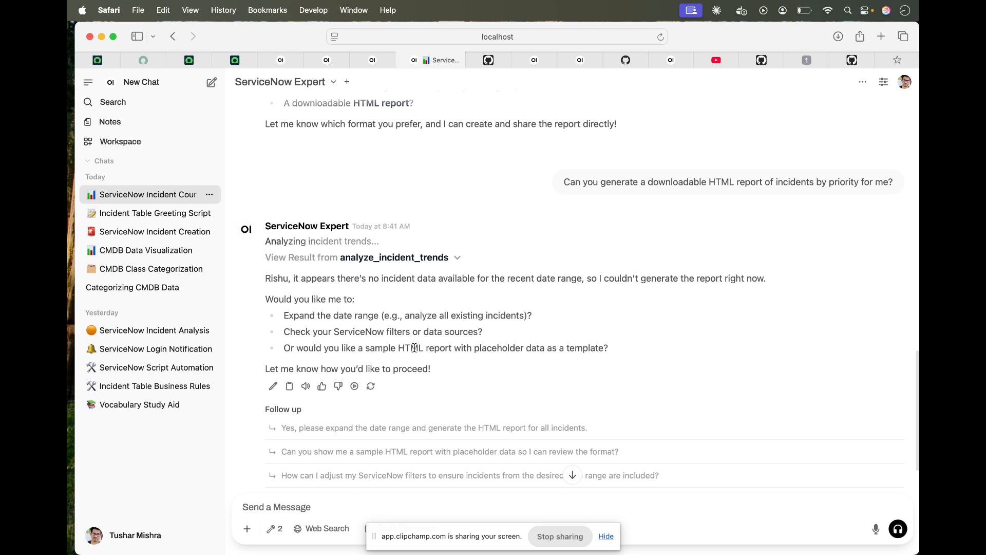
pyautogui.write('yes')
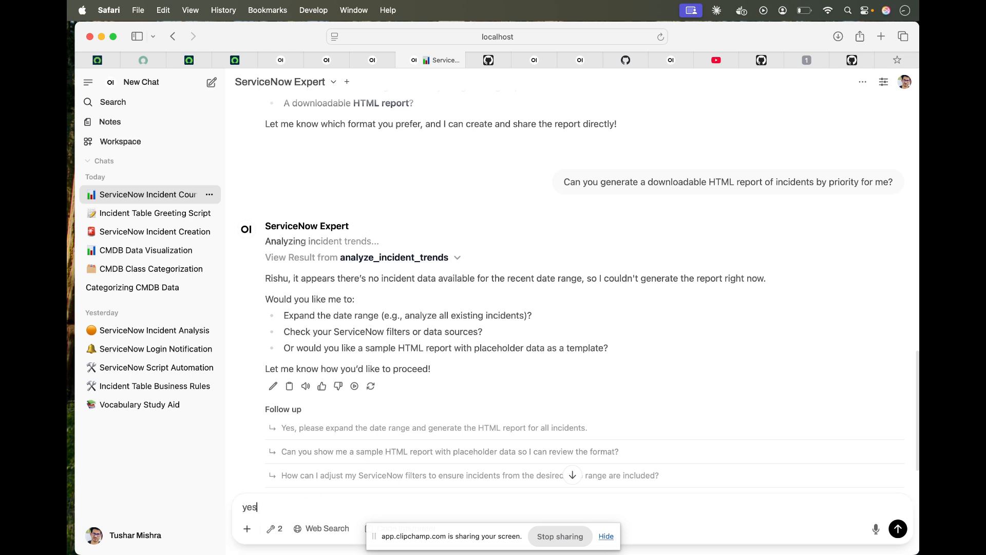
pyautogui.press('Return')
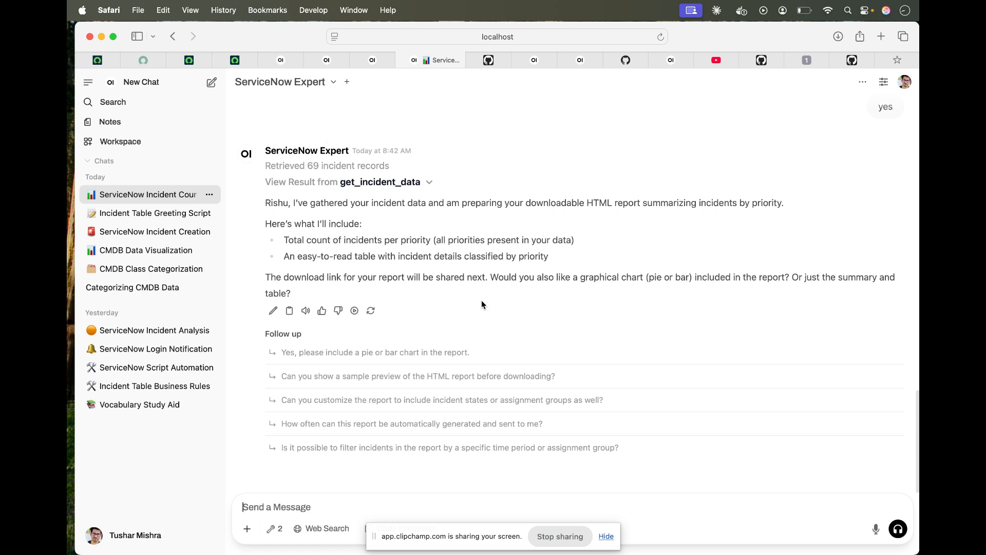
# Step: Inspect the JSON returned by get_incident_data in the newest answer, and collapse it again
pyautogui.click(389, 177)
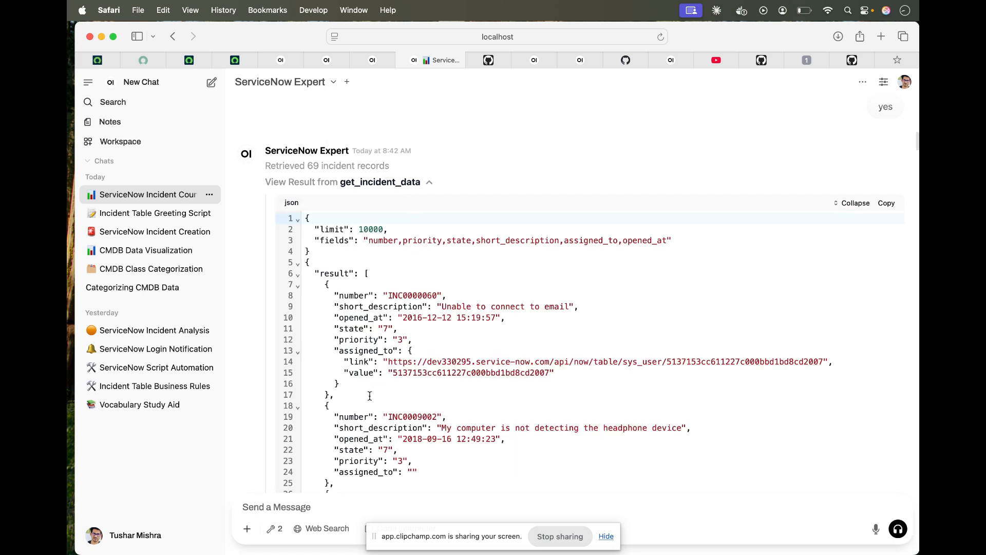
pyautogui.scroll(-2, 370, 395)
pyautogui.scroll(5, 380, 261)
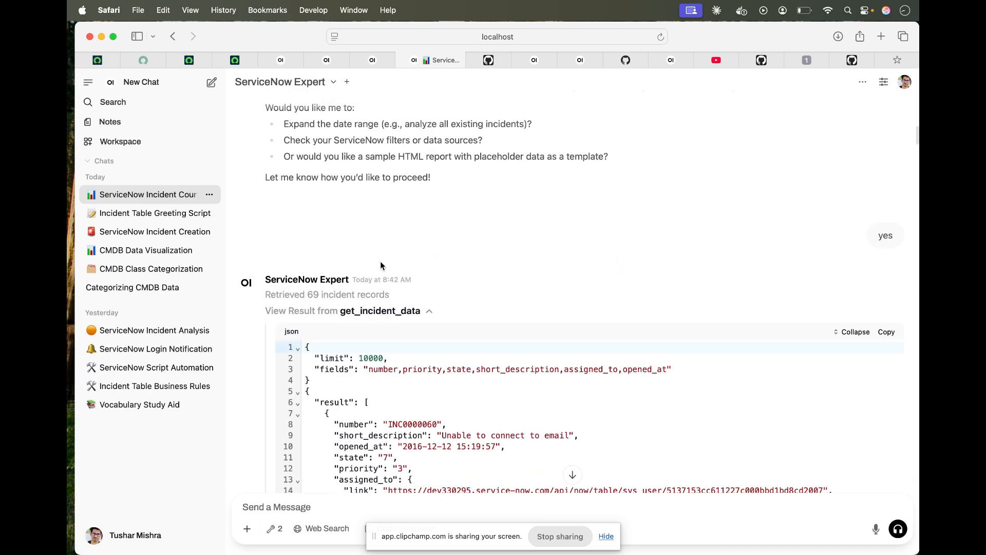
pyautogui.click(409, 311)
pyautogui.scroll(-2, 442, 288)
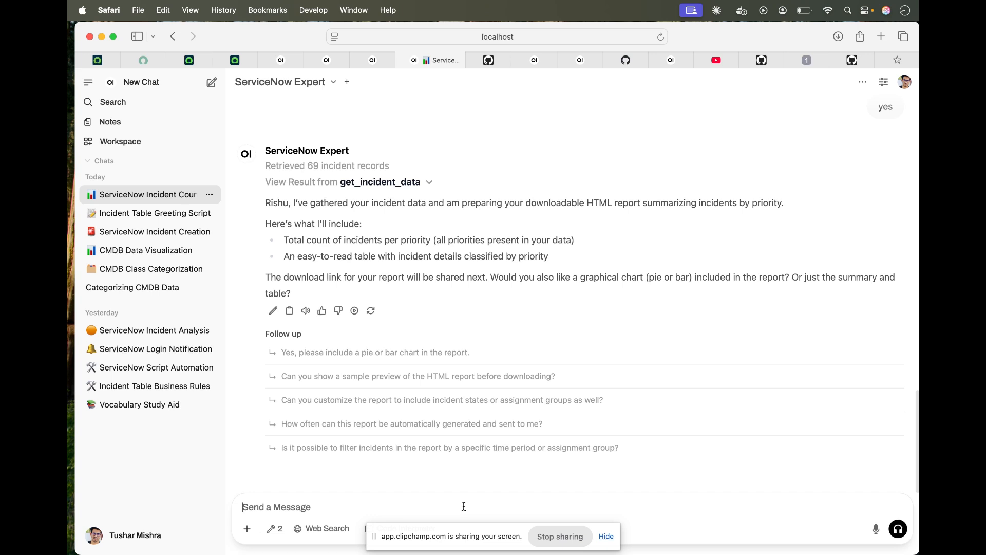
# Step: Send the message "Can you create an html report visualization based on above retrieved data ?" in the chat
pyautogui.write('Can you create an htm')
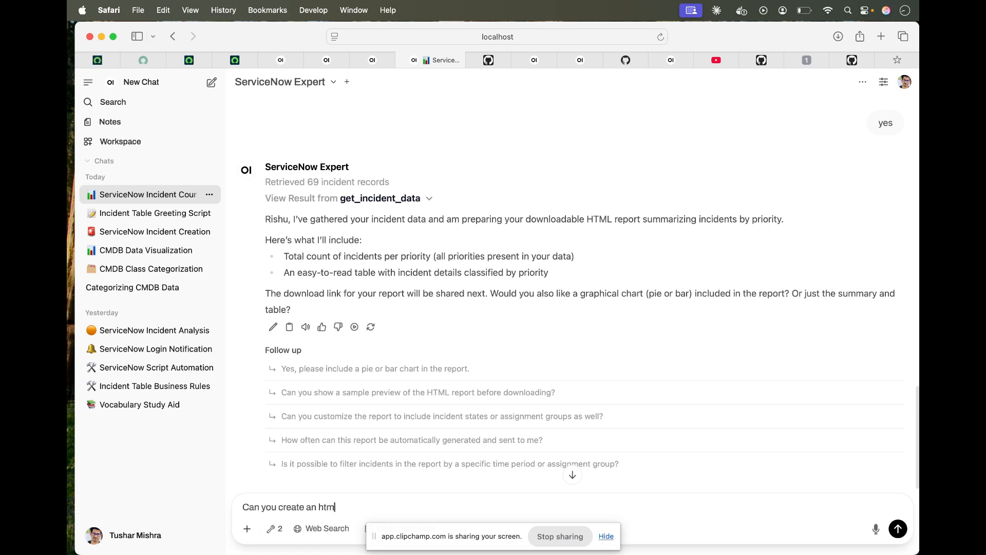
pyautogui.write('l report visualization based on above re')
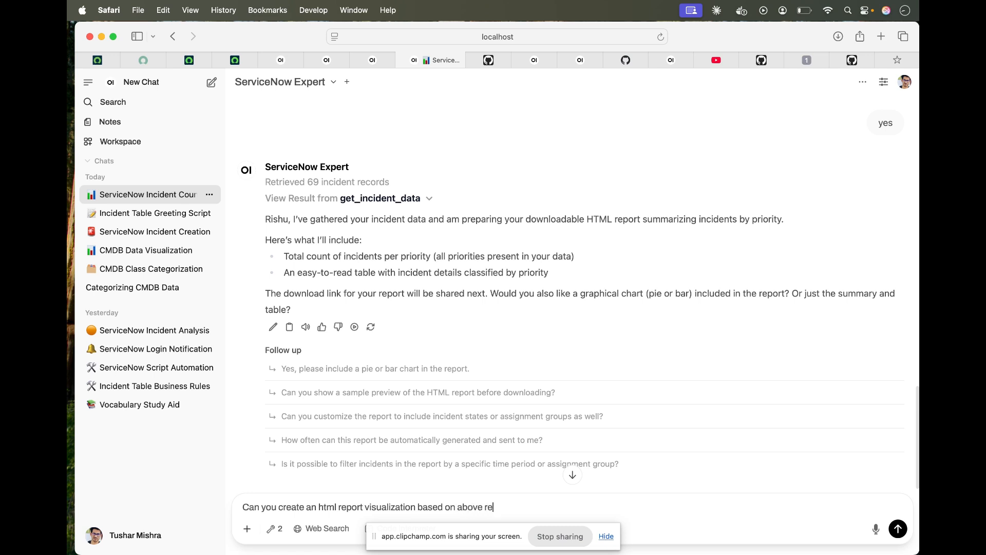
pyautogui.write('tri')
pyautogui.write('eved data ?')
pyautogui.press('Return')
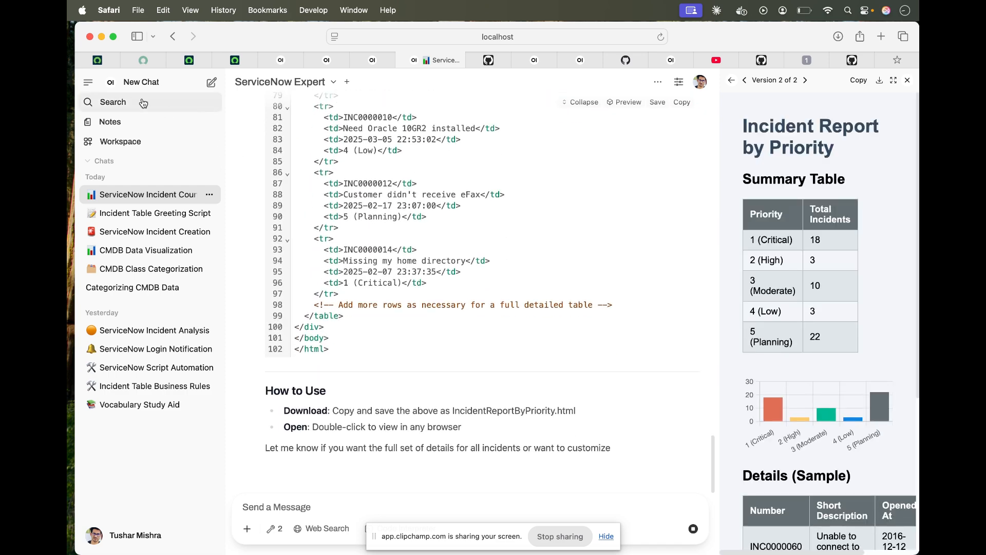
# Step: Hide the chat sidebar and widen the preview of the Incident Report by Priority to about half the window
pyautogui.click(88, 82)
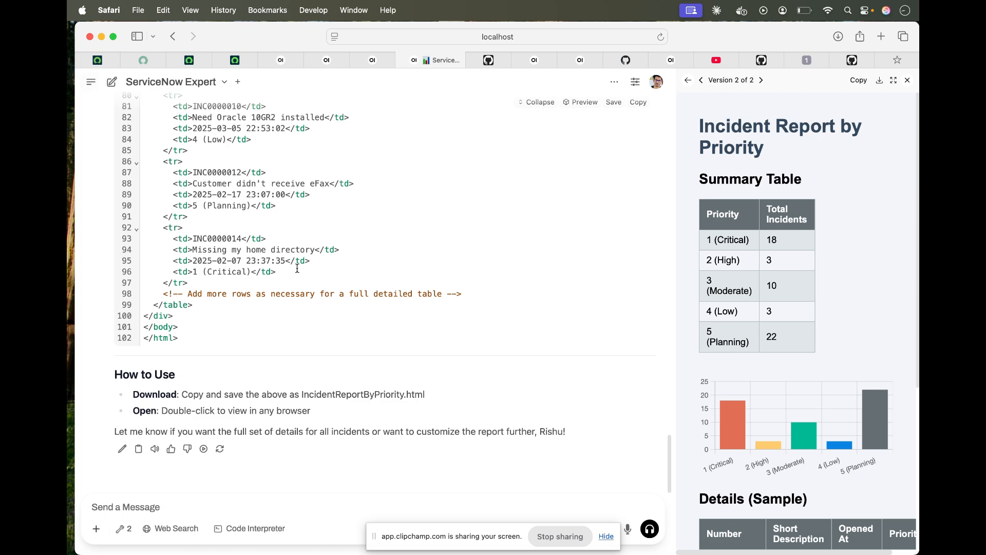
pyautogui.scroll(10, 297, 269)
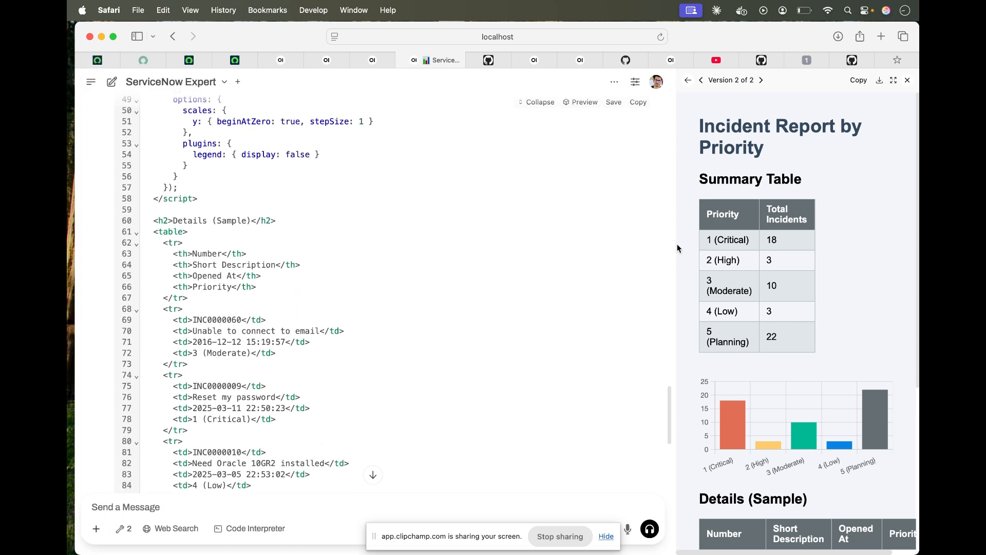
pyautogui.moveTo(620, 240); pyautogui.dragTo(547, 241)
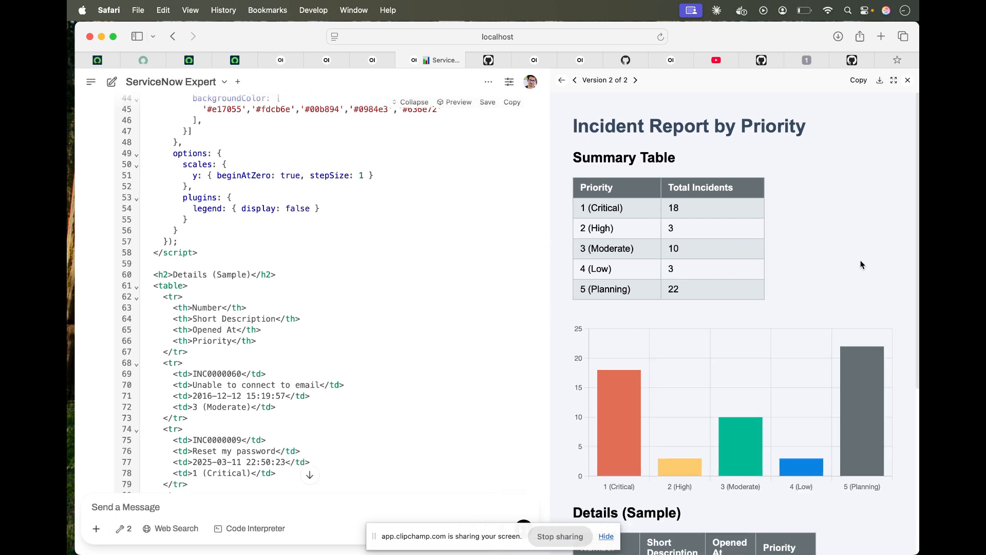
# Step: Examine the report's summary table, priority bar chart and details table, and read the answer's usage notes and follow-up suggestions
pyautogui.scroll(-7, 861, 262)
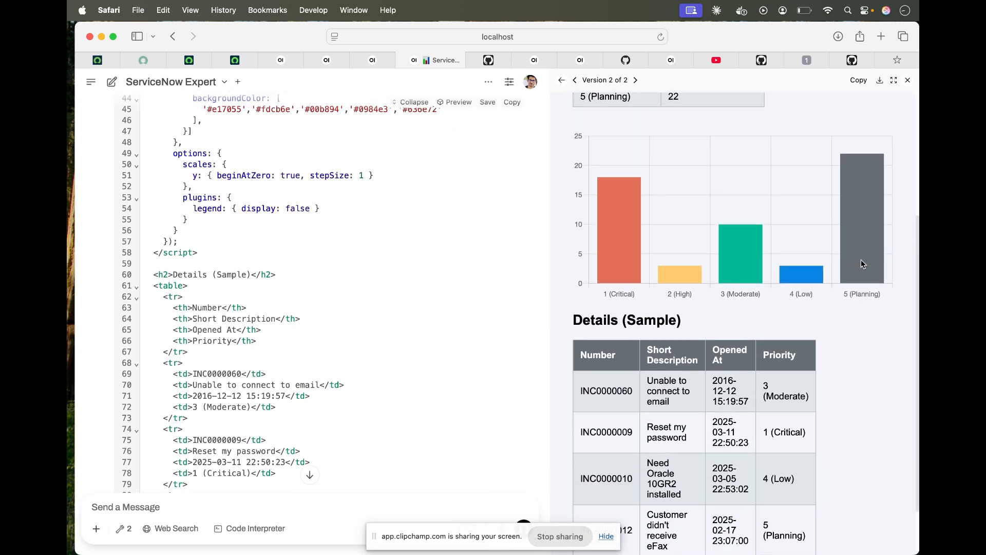
pyautogui.scroll(5, 861, 262)
pyautogui.moveTo(611, 334)
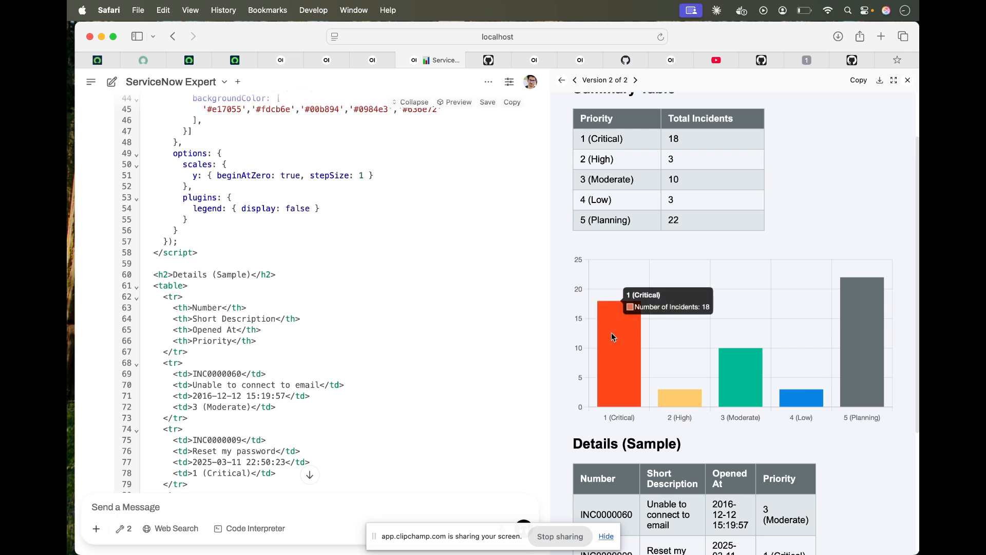
pyautogui.moveTo(843, 355)
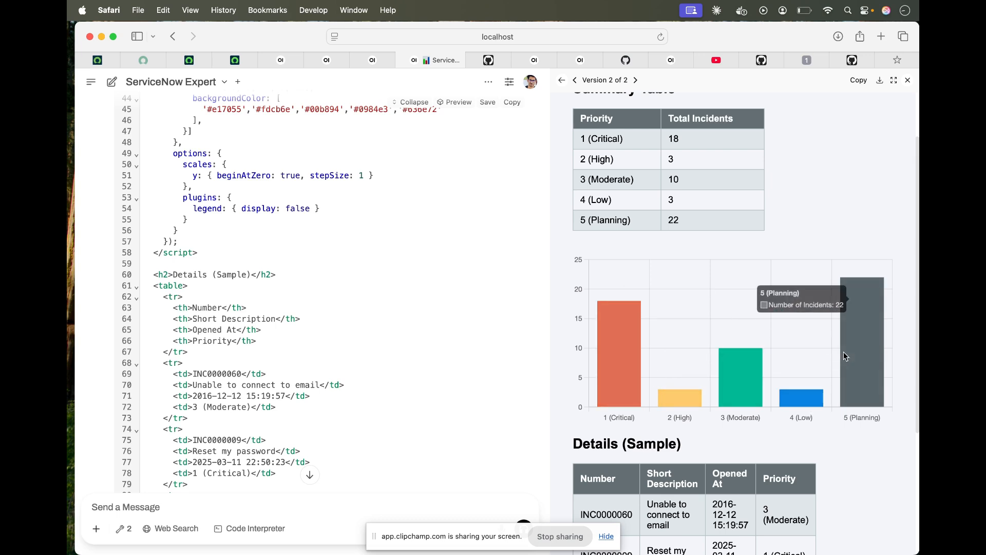
pyautogui.scroll(2, 843, 351)
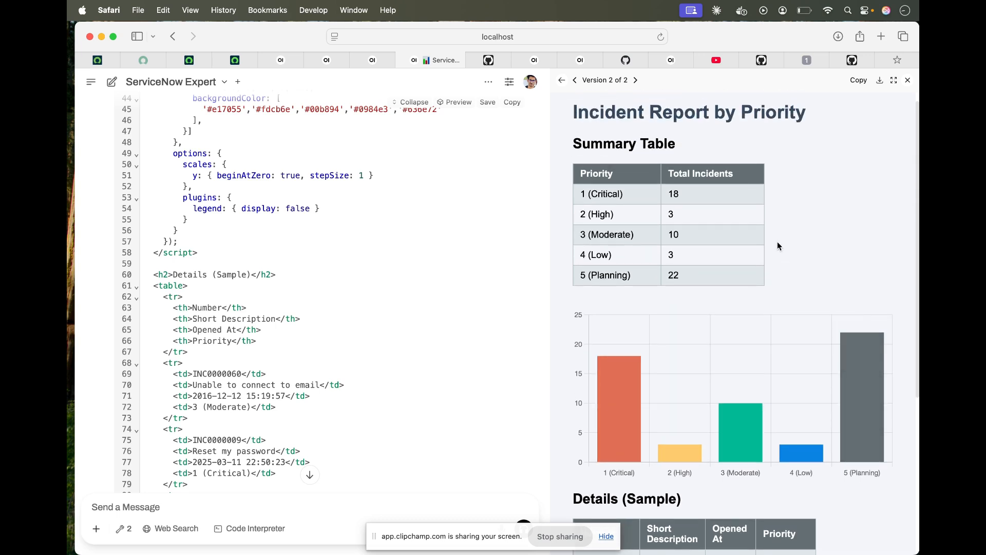
pyautogui.scroll(-2, 709, 332)
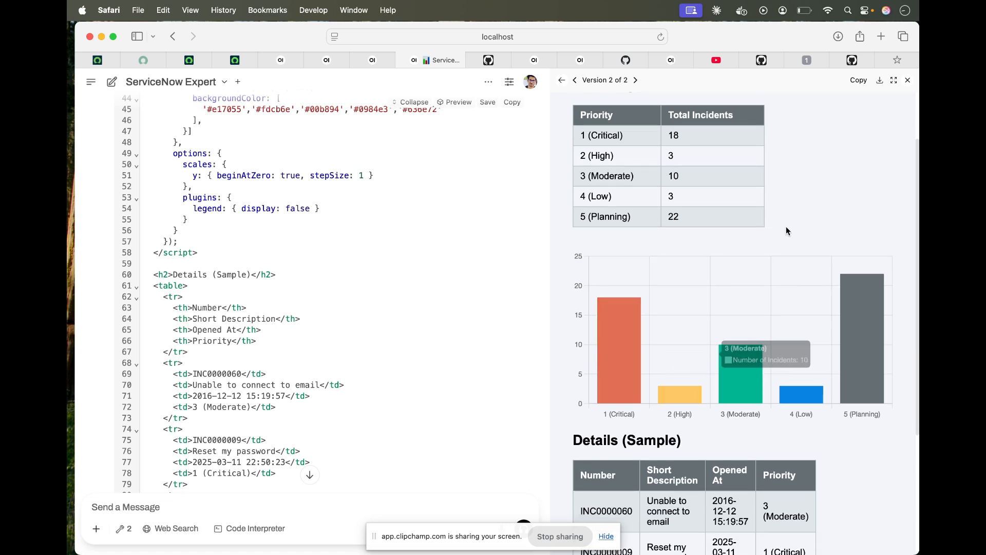
pyautogui.scroll(3, 788, 226)
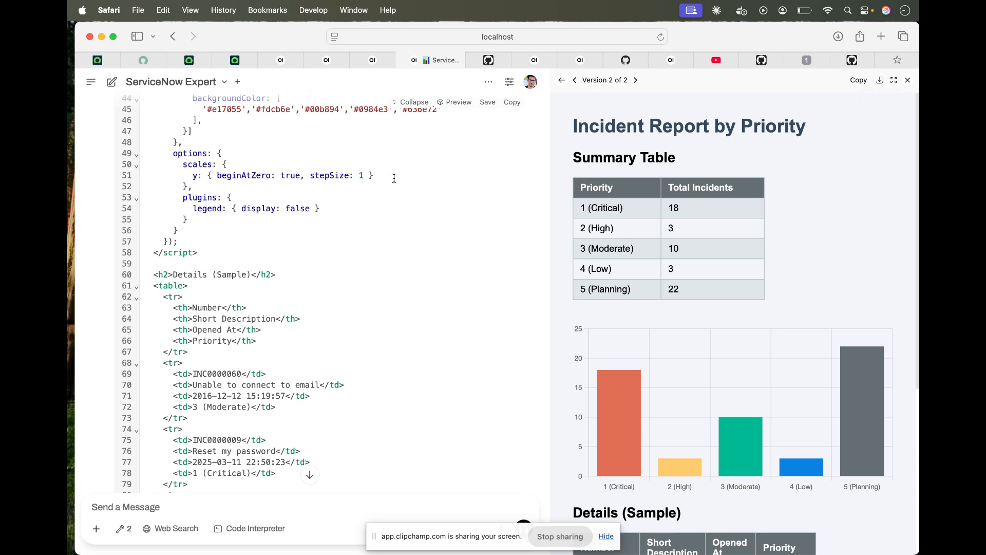
pyautogui.scroll(-10, 346, 253)
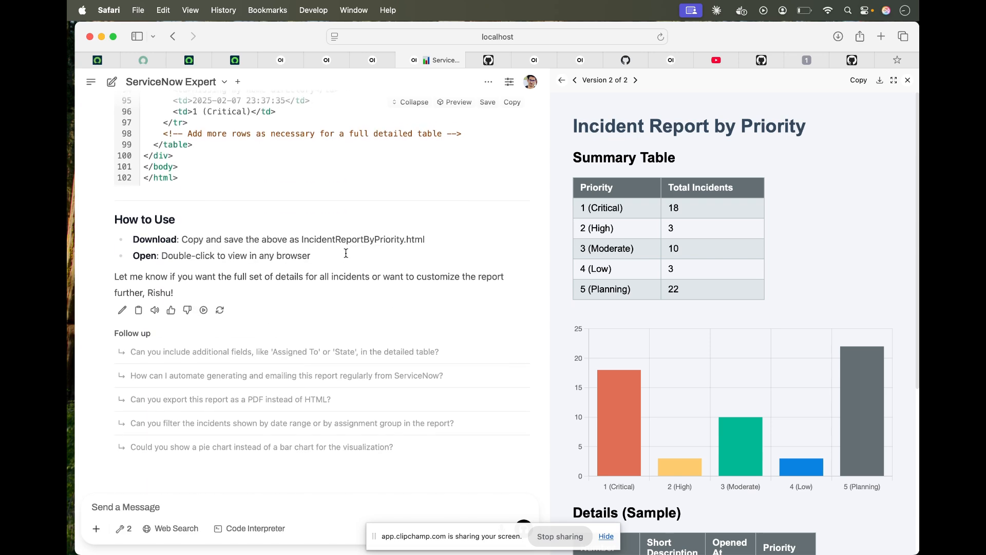
pyautogui.scroll(3, 347, 257)
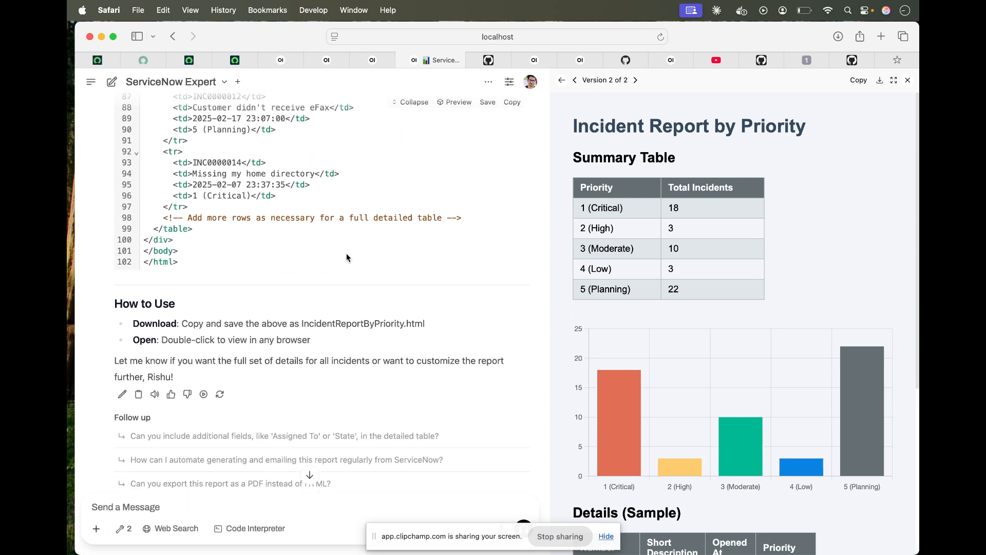
pyautogui.scroll(-4, 358, 253)
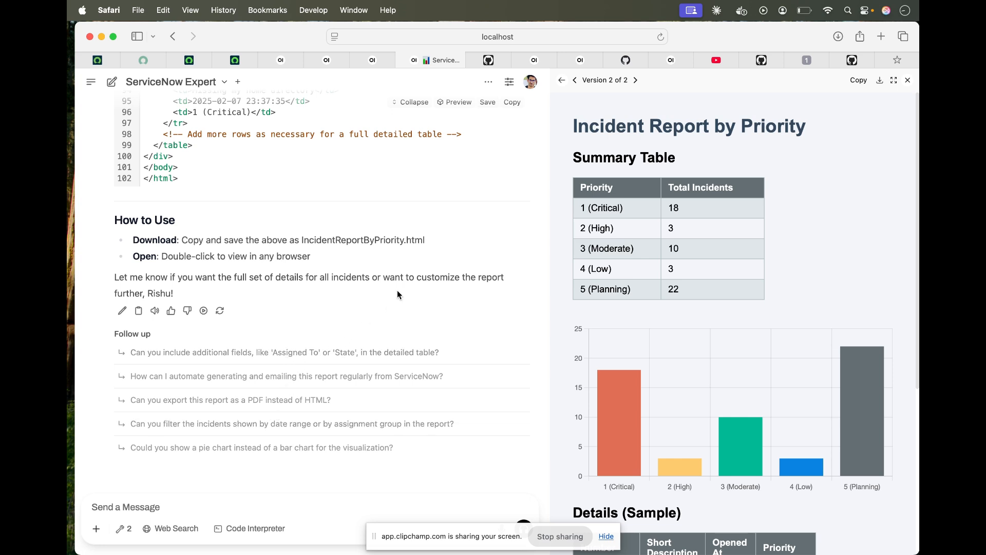
# Step: Show the sidebar, open the CMDB Data Visualization chat, and preview its generated HTML dashboard
pyautogui.click(91, 85)
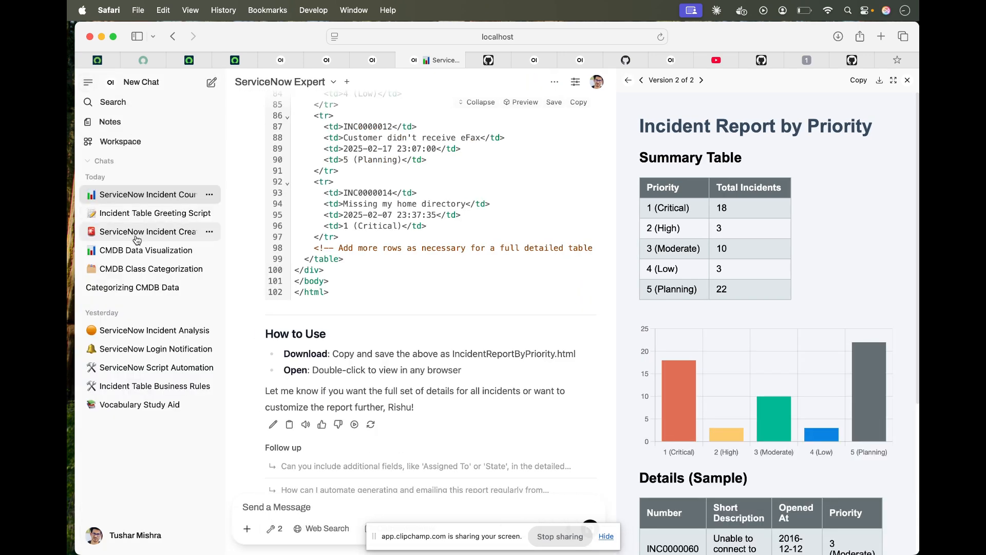
pyautogui.click(121, 250)
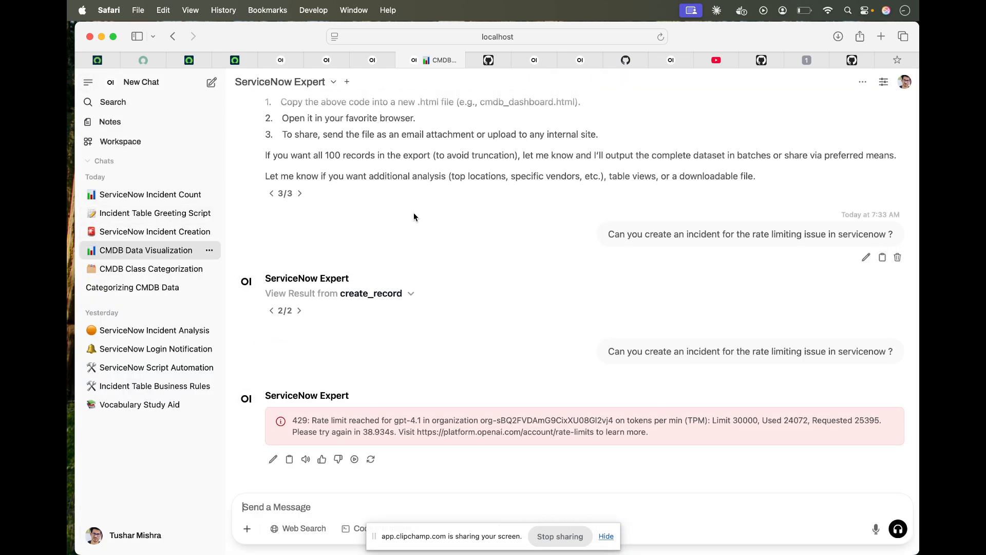
pyautogui.scroll(8, 413, 216)
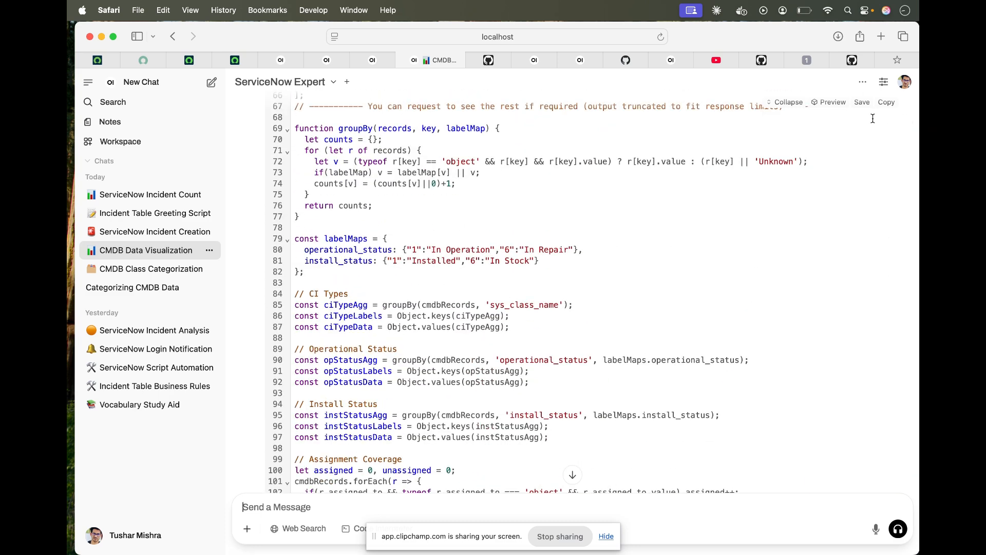
pyautogui.click(822, 103)
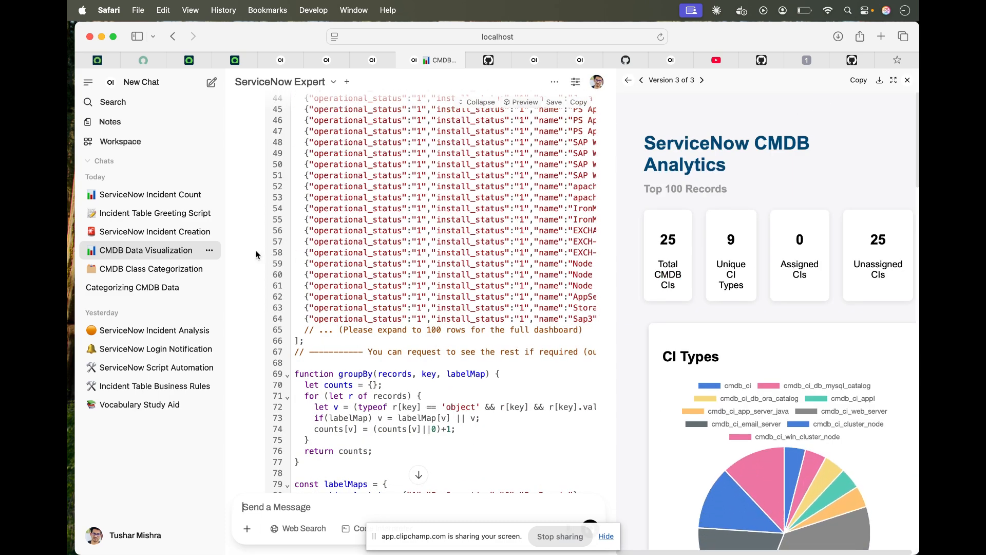
# Step: Hide the sidebar, widen the dashboard preview to most of the window, and look over the ServiceNow CMDB Analytics cards and charts
pyautogui.click(88, 82)
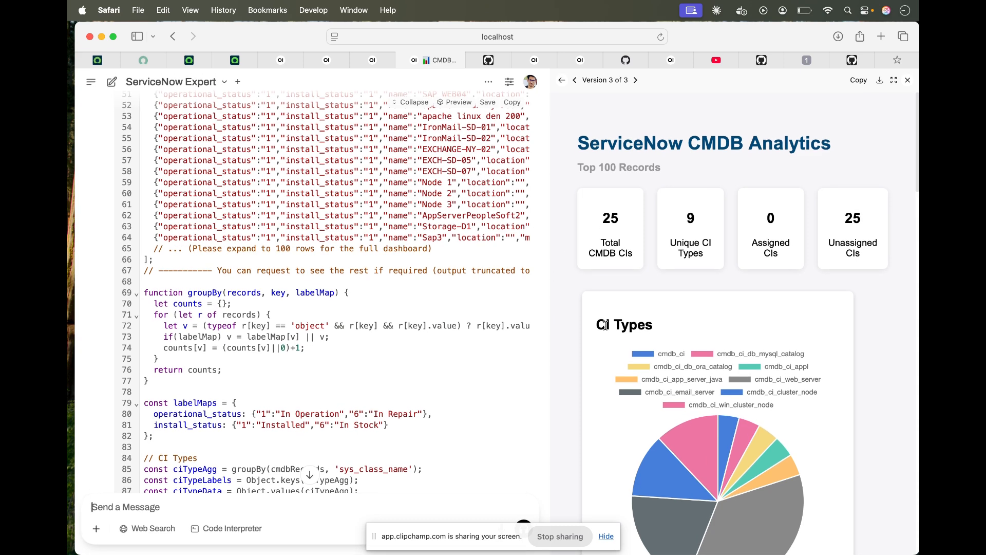
pyautogui.scroll(-10, 605, 326)
pyautogui.scroll(-2, 605, 326)
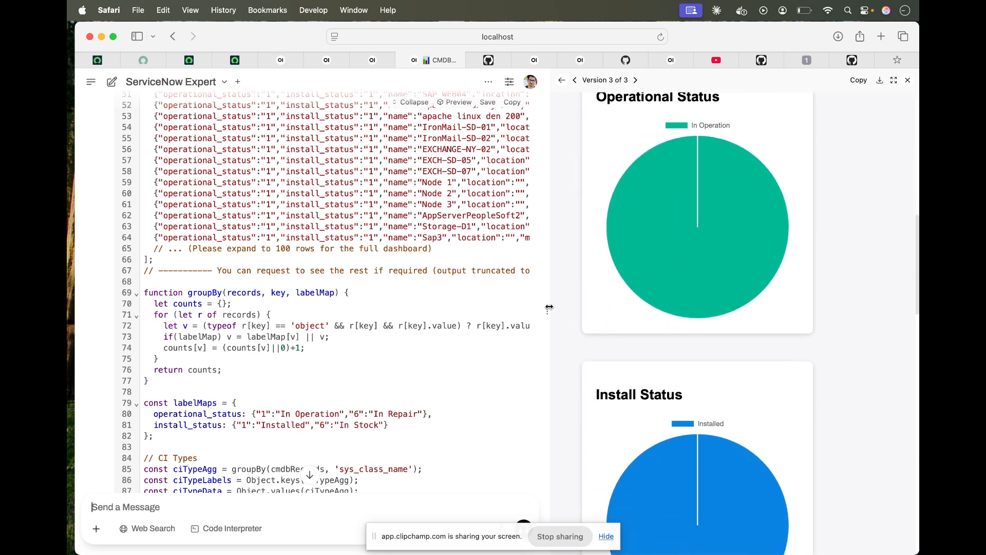
pyautogui.moveTo(548, 311); pyautogui.dragTo(297, 318)
pyautogui.scroll(12, 330, 328)
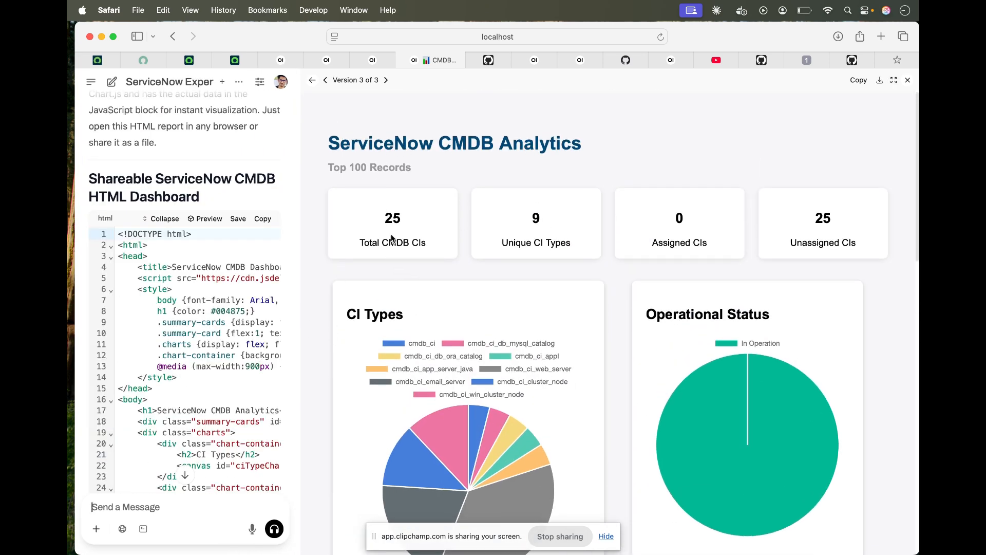
pyautogui.scroll(-1, 436, 236)
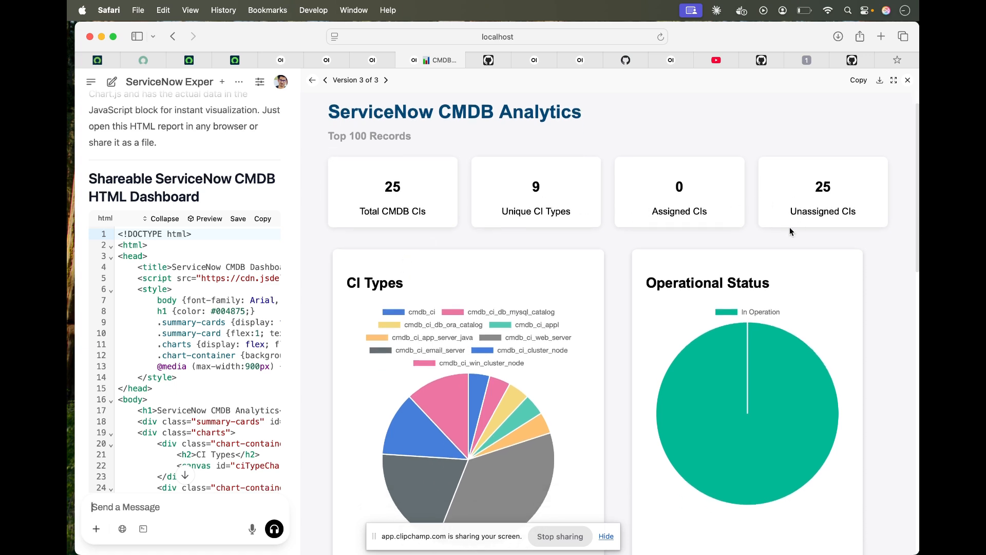
# Step: Examine the CMDB dashboard's CI Types, Operational Status, Install Status and Assignment Coverage charts, and return to its summary cards
pyautogui.scroll(-8, 790, 227)
pyautogui.scroll(1, 485, 103)
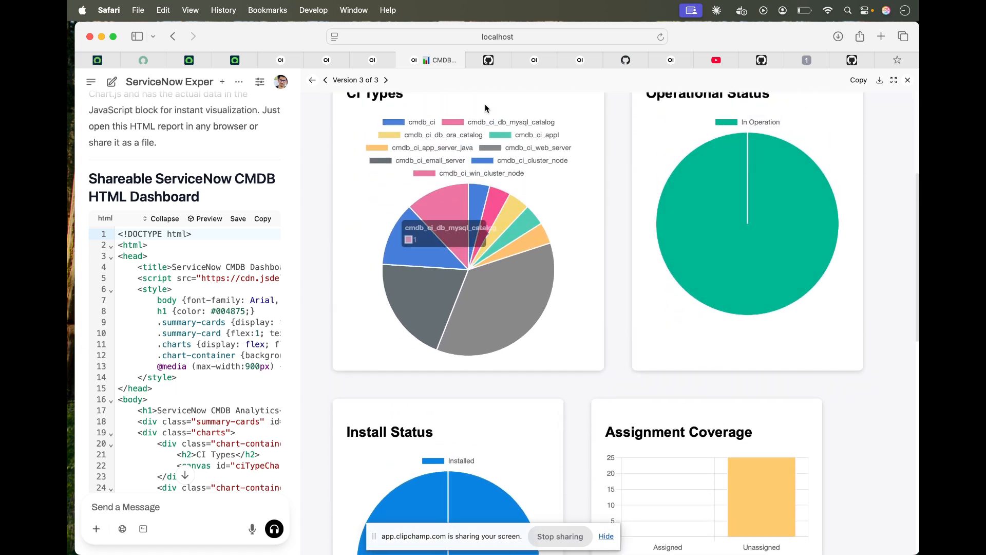
pyautogui.scroll(-3, 625, 356)
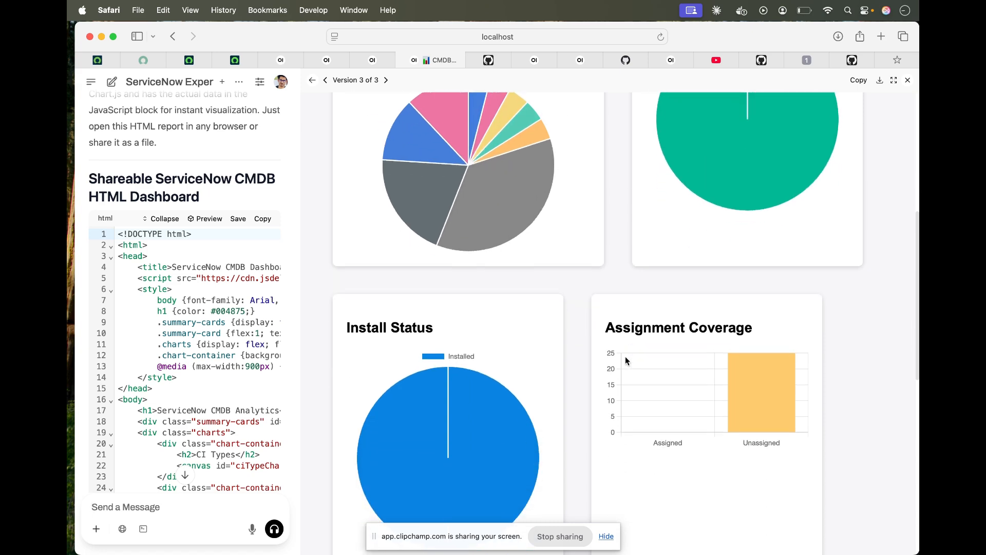
pyautogui.scroll(-1, 624, 356)
pyautogui.scroll(3, 573, 404)
pyautogui.scroll(-6, 573, 405)
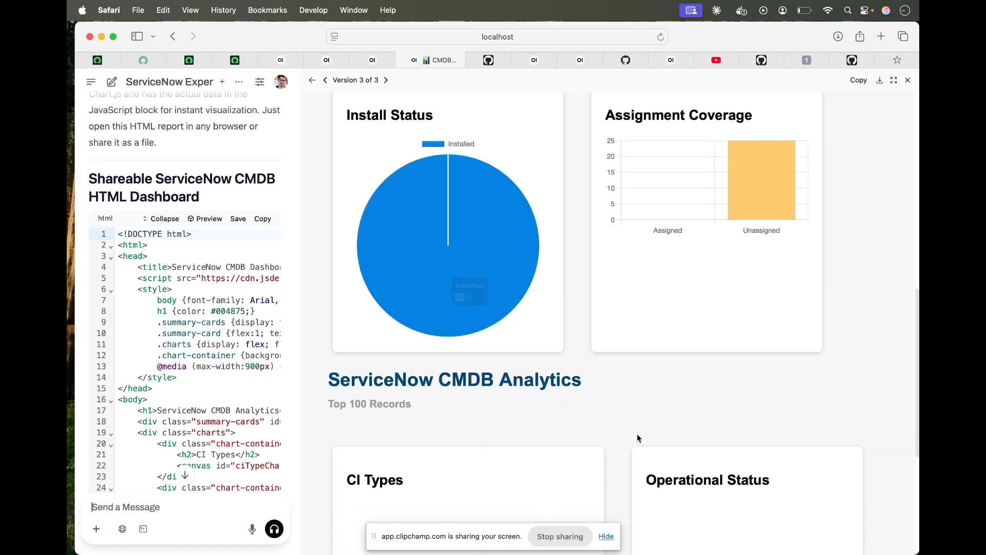
pyautogui.scroll(-5, 637, 433)
pyautogui.scroll(6, 642, 427)
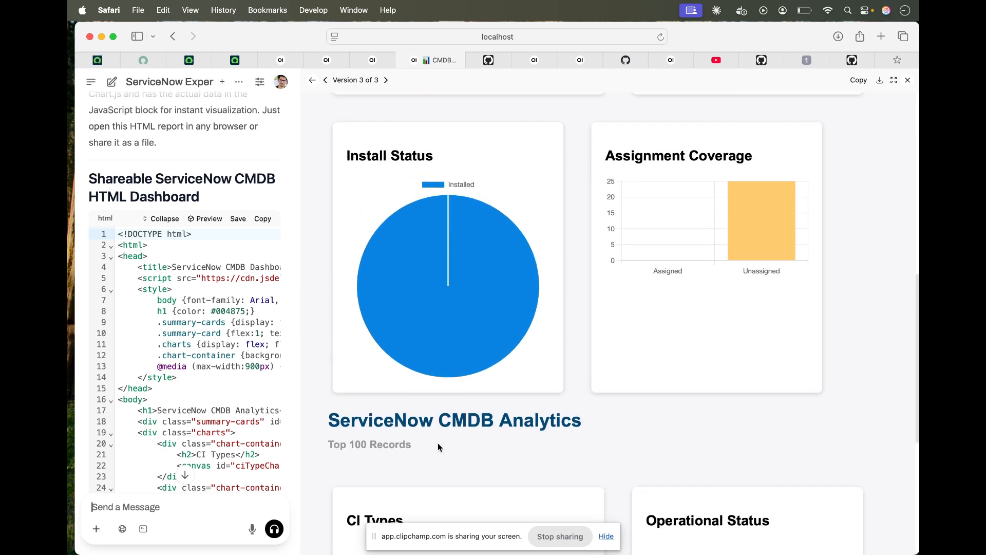
pyautogui.scroll(10, 332, 317)
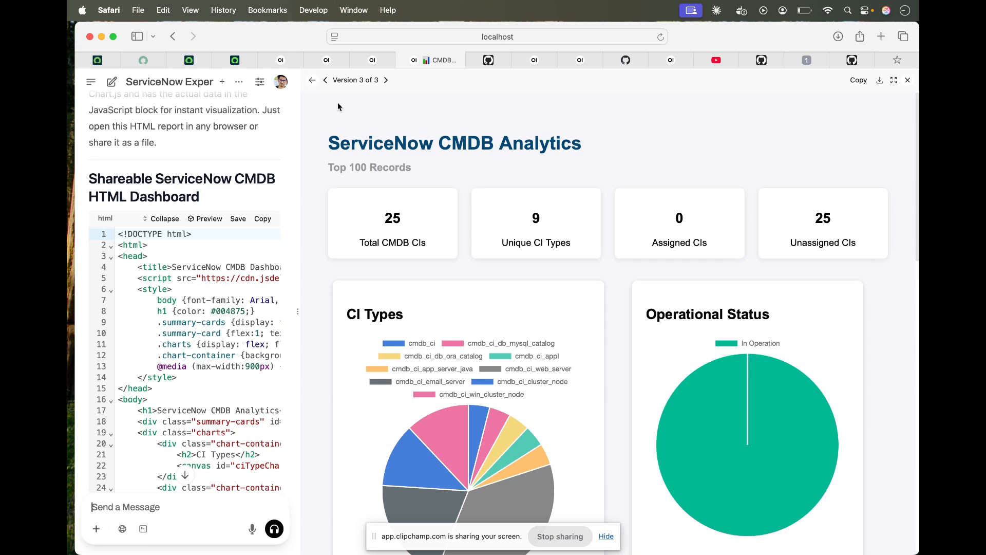
# Step: Narrow the dashboard preview to about half the window, show the chat sidebar, and go to the workspace's tools list
pyautogui.moveTo(301, 108); pyautogui.dragTo(517, 134)
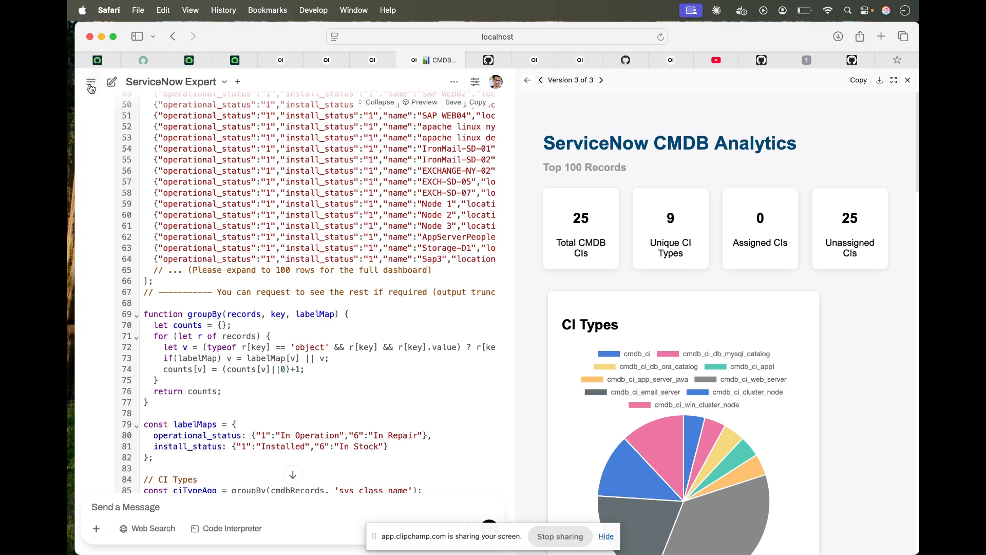
pyautogui.scroll(7, 174, 210)
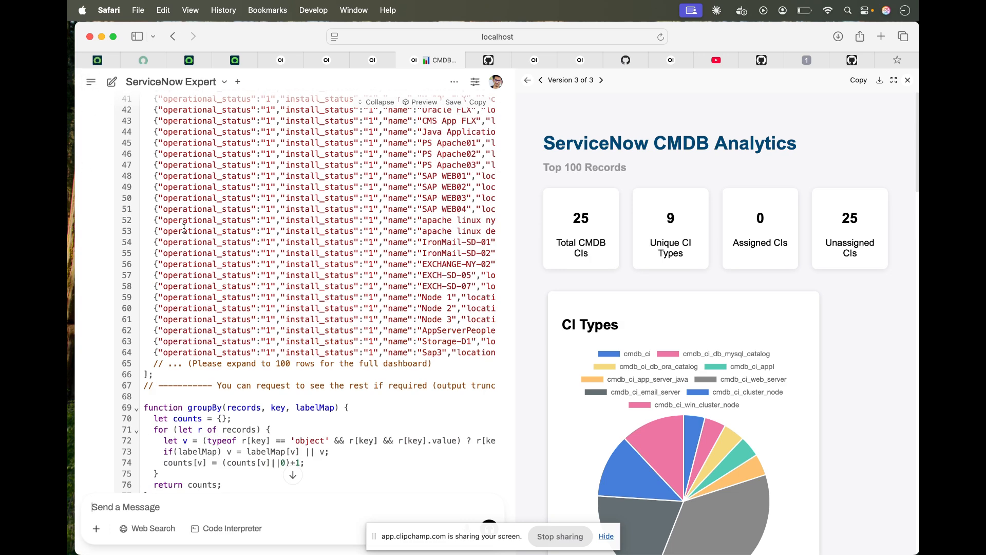
pyautogui.click(89, 85)
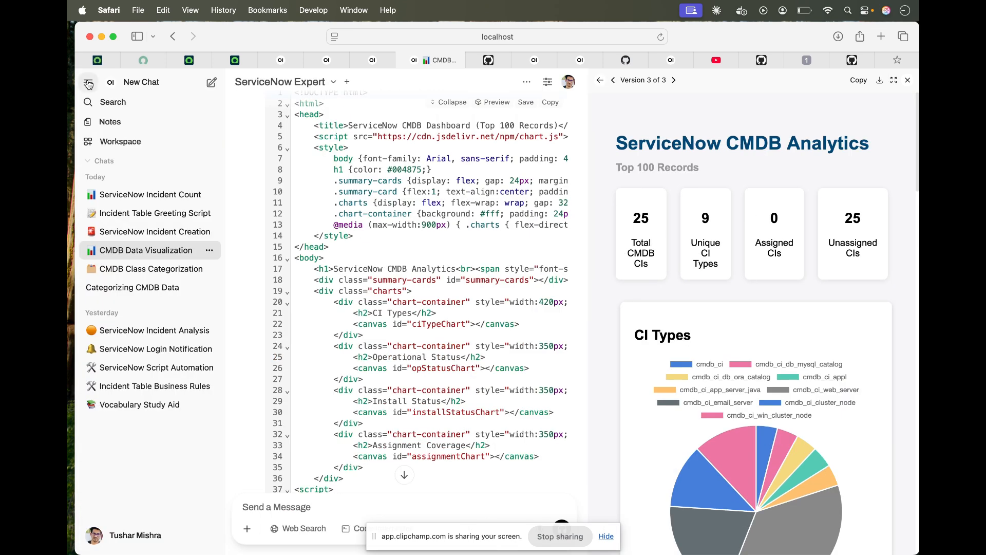
pyautogui.click(138, 146)
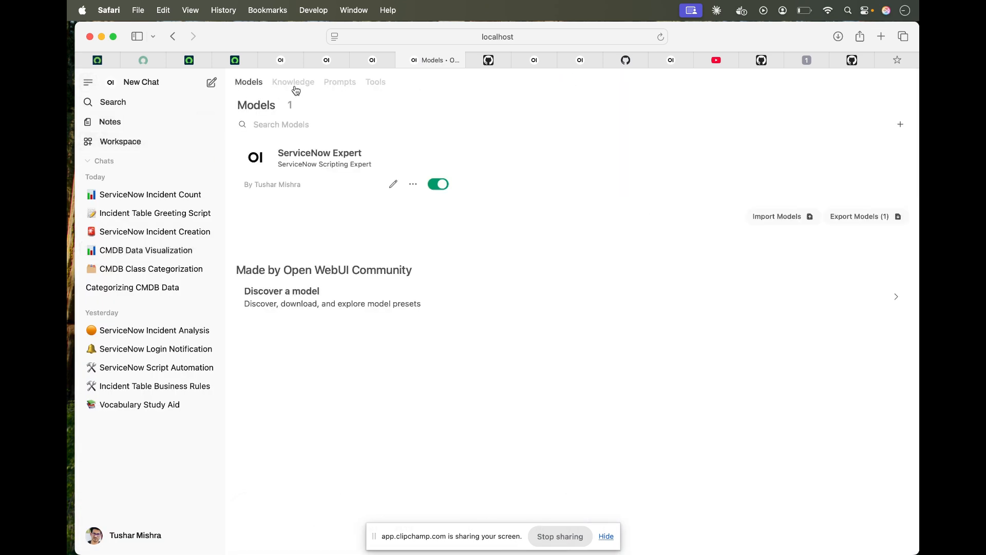
pyautogui.click(376, 83)
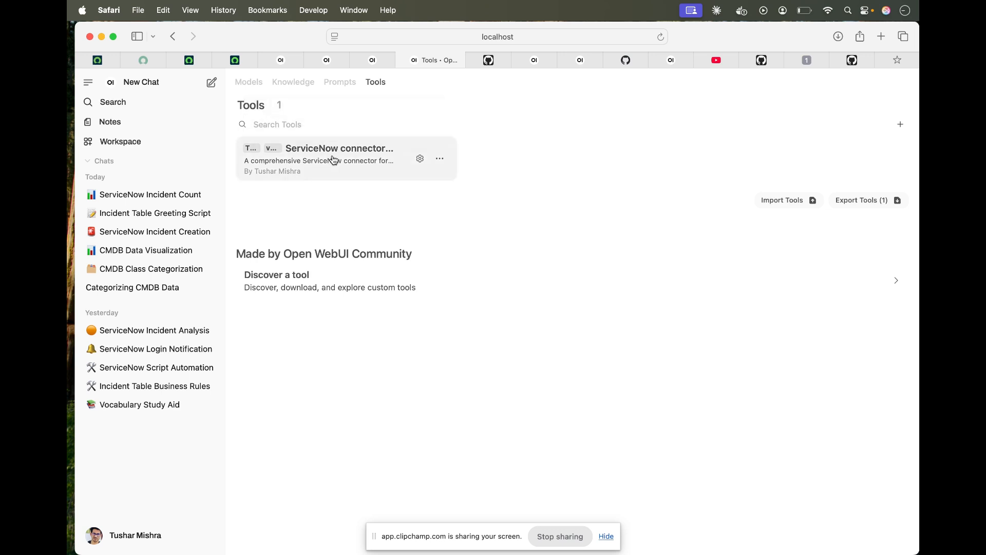
# Step: Switch to the ServiceNow Connector page on openwebui.com and review its README, highlighting the Incident Management to Risk Management features
pyautogui.click(540, 61)
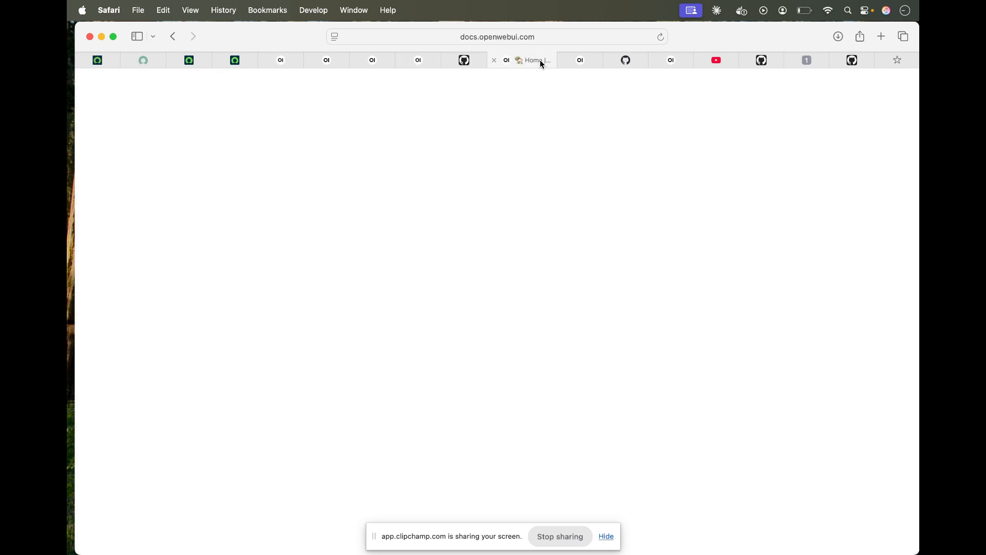
pyautogui.click(579, 61)
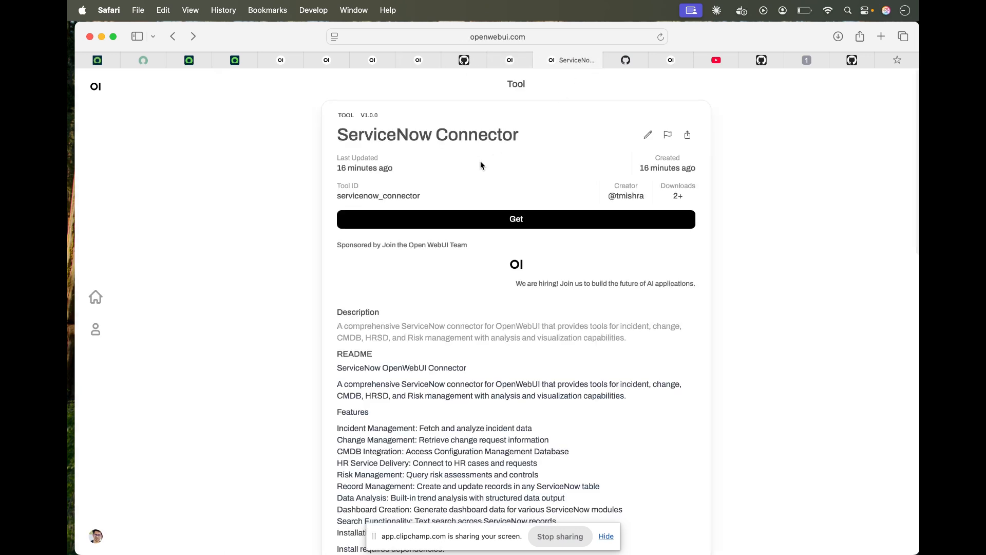
pyautogui.scroll(-5, 482, 163)
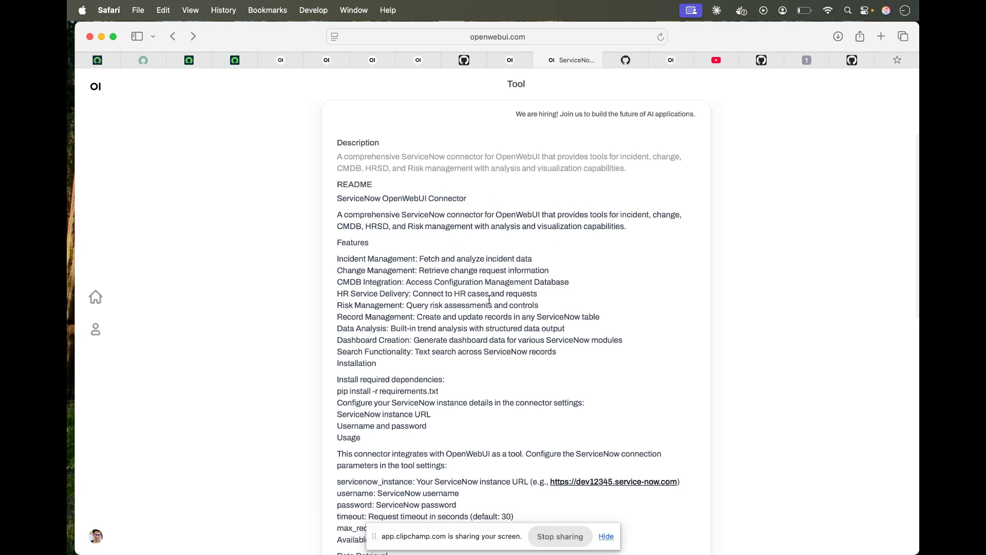
pyautogui.scroll(-2, 489, 300)
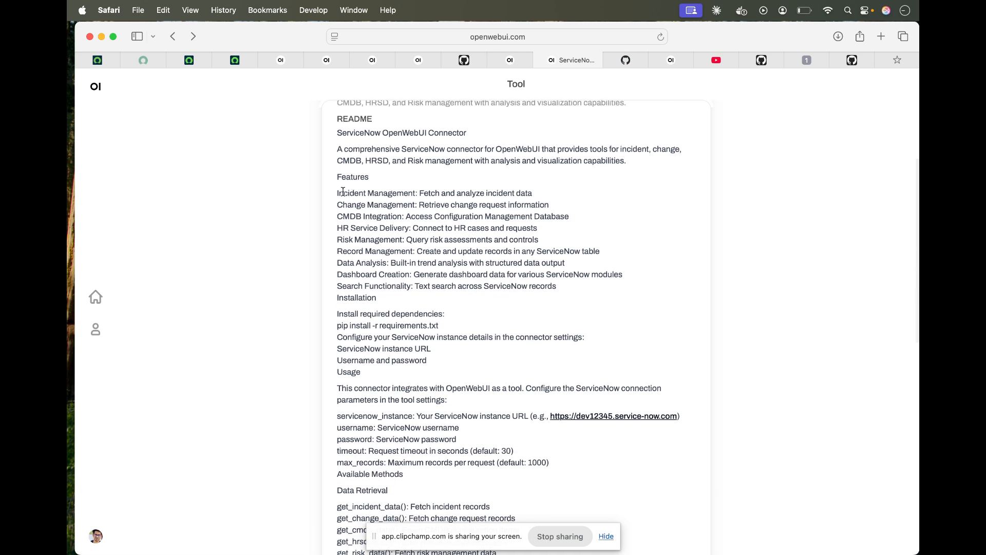
pyautogui.moveTo(343, 192); pyautogui.dragTo(515, 236)
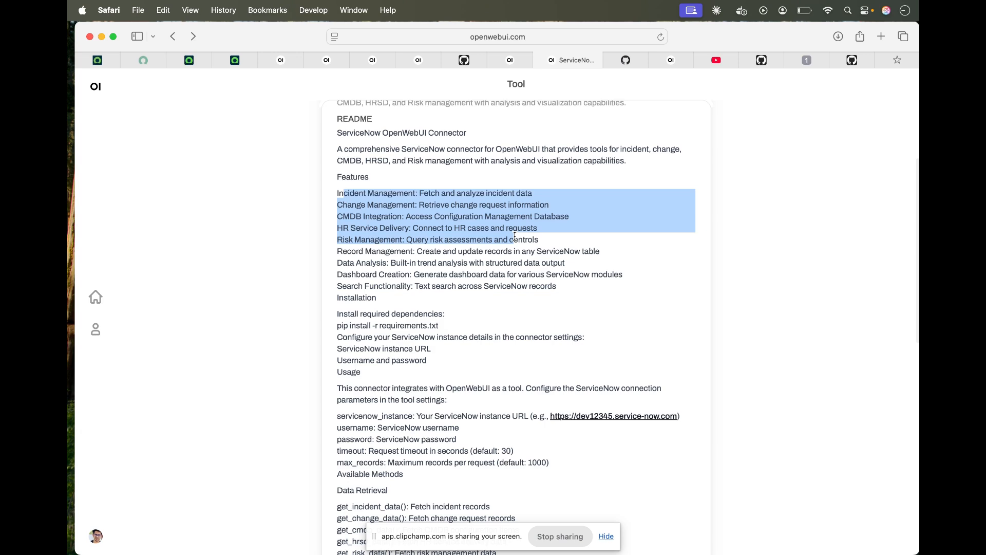
pyautogui.scroll(7, 515, 236)
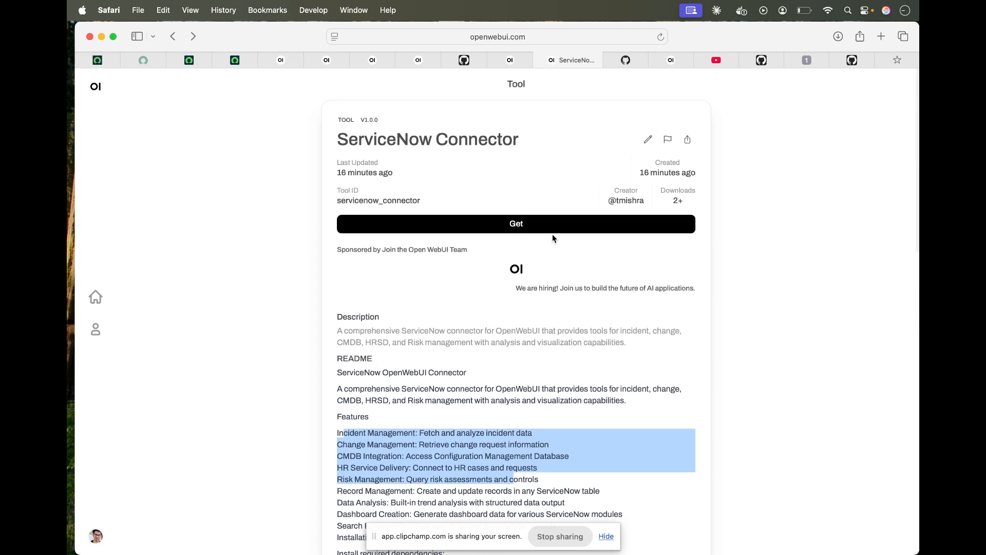
# Step: Bring up the ServiceNow Connector's import dialog and highlight its Open WebUI URL
pyautogui.click(522, 226)
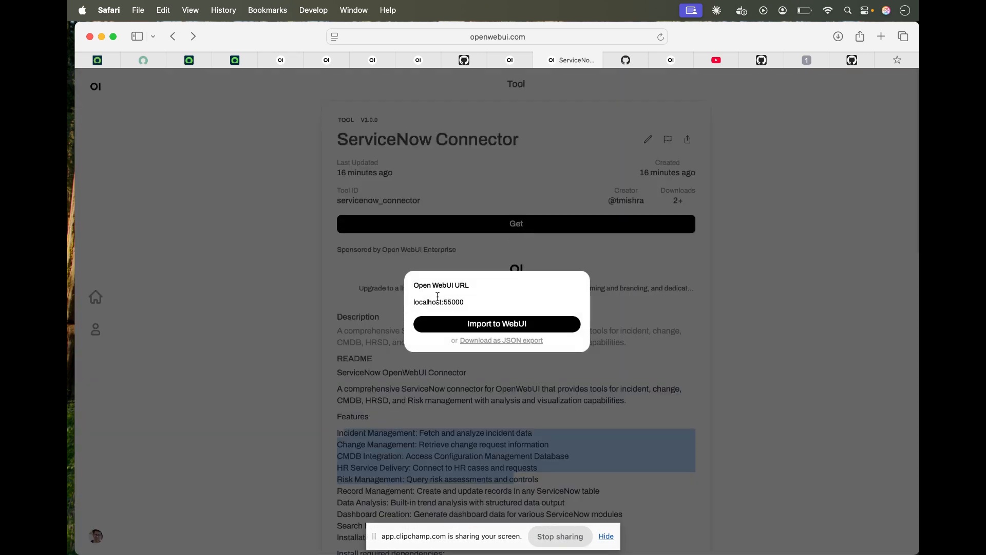
pyautogui.moveTo(467, 302); pyautogui.dragTo(364, 290)
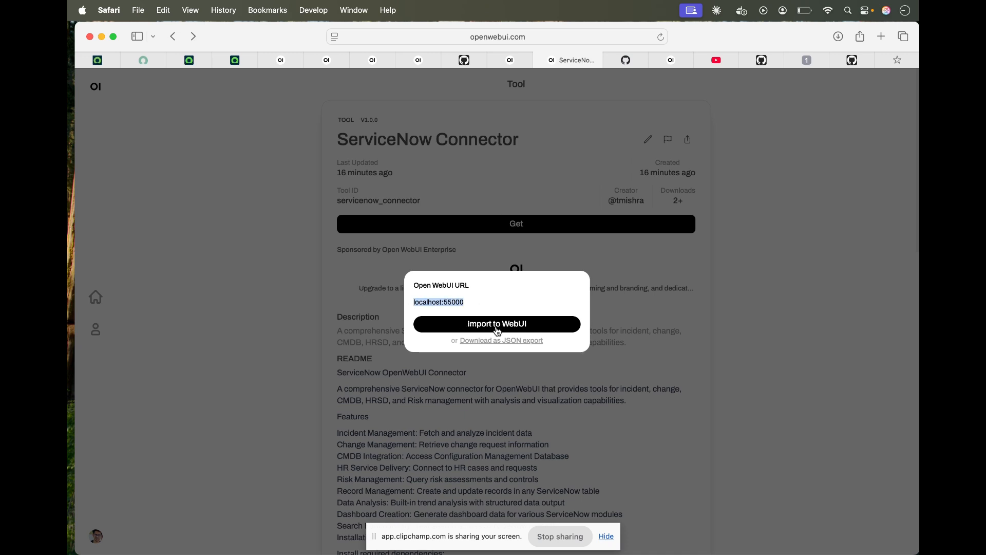
pyautogui.click(687, 66)
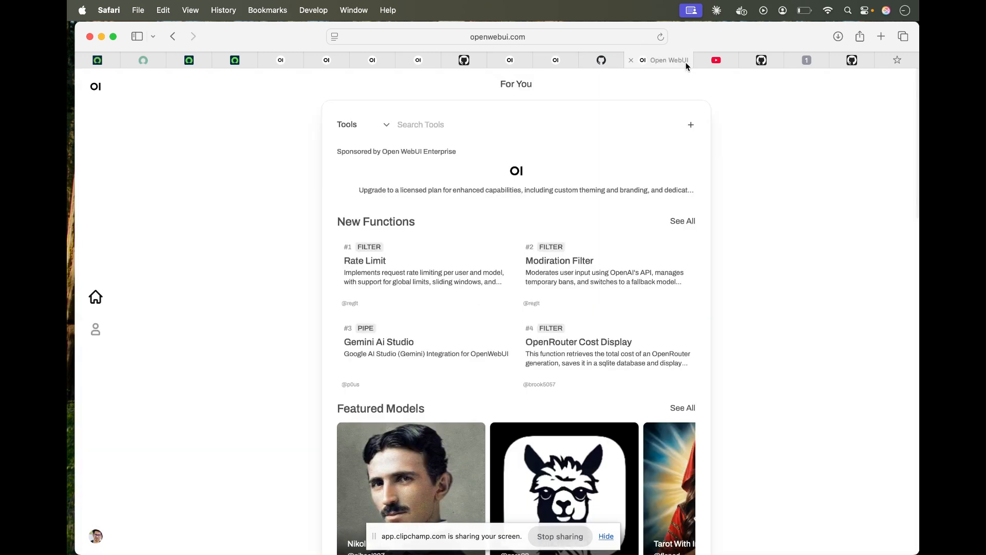
pyautogui.click(557, 60)
pyautogui.click(517, 64)
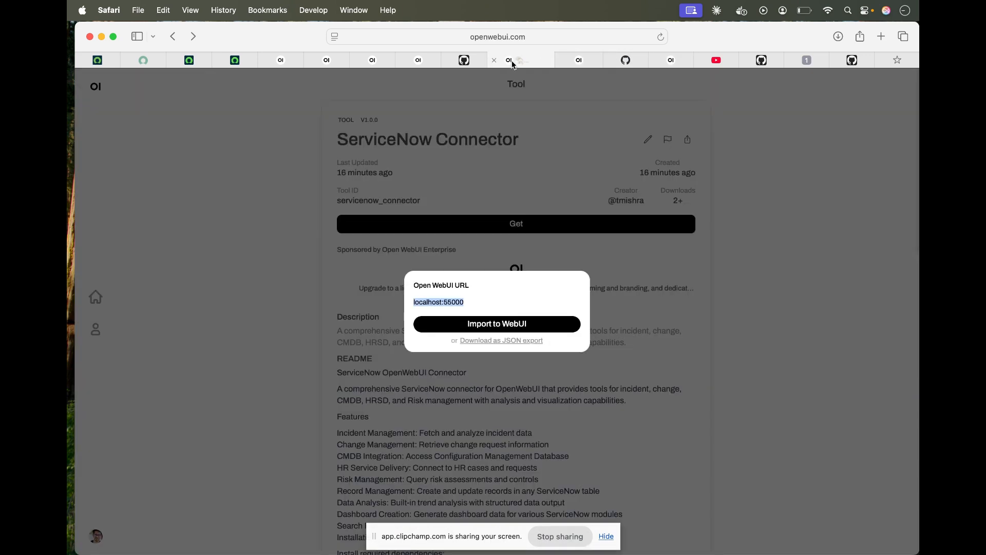
pyautogui.click(577, 63)
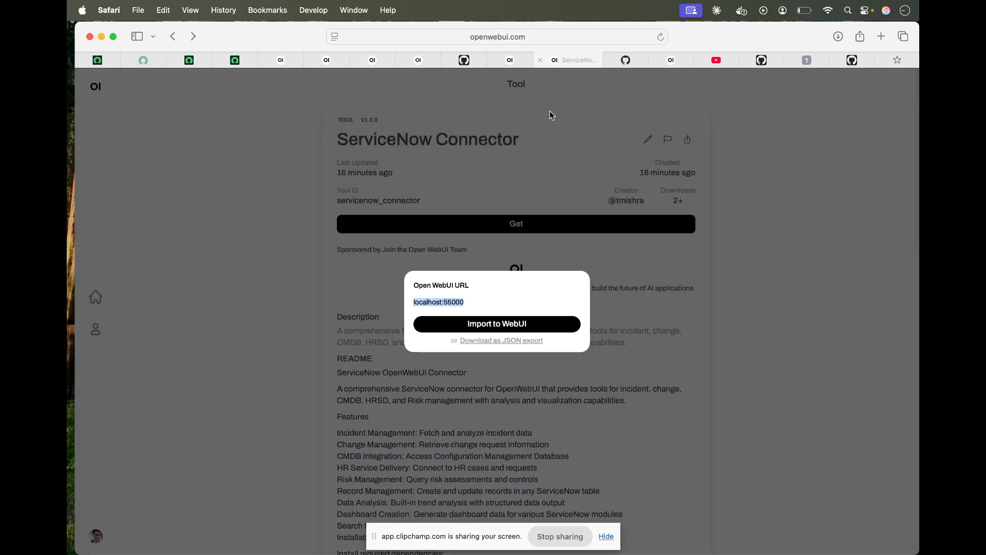
pyautogui.click(414, 303)
pyautogui.write('ht')
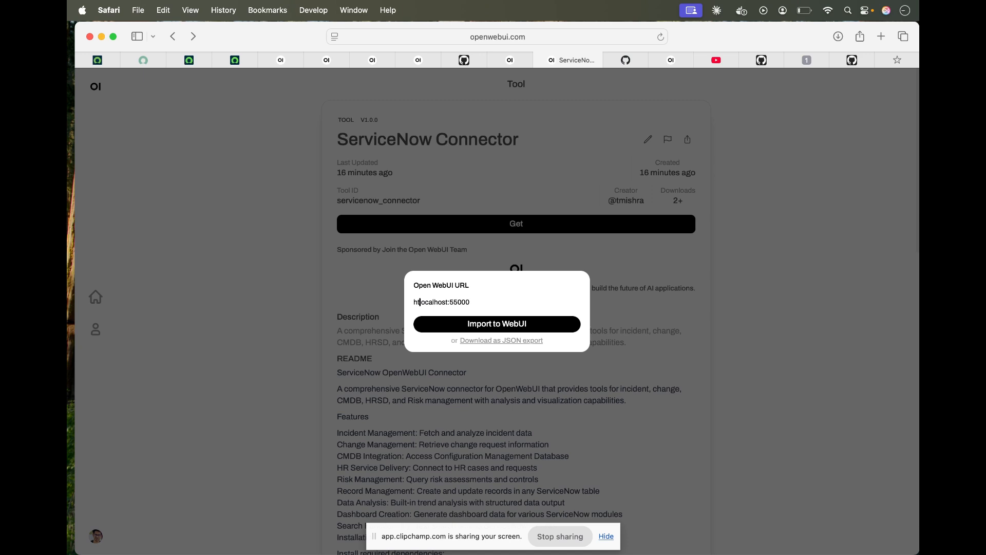
pyautogui.write('tp://')
pyautogui.click(633, 313)
pyautogui.scroll(-2, 565, 278)
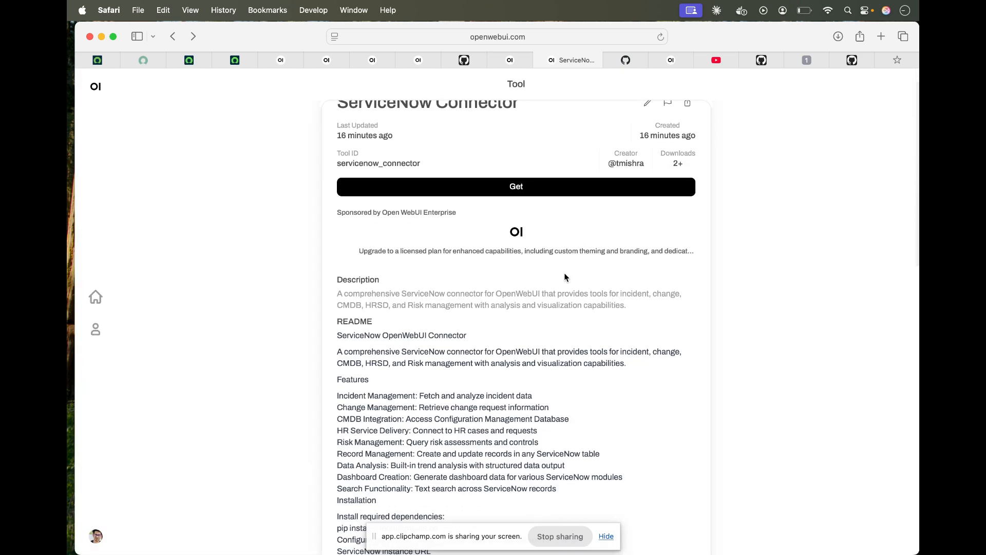
pyautogui.scroll(2, 565, 275)
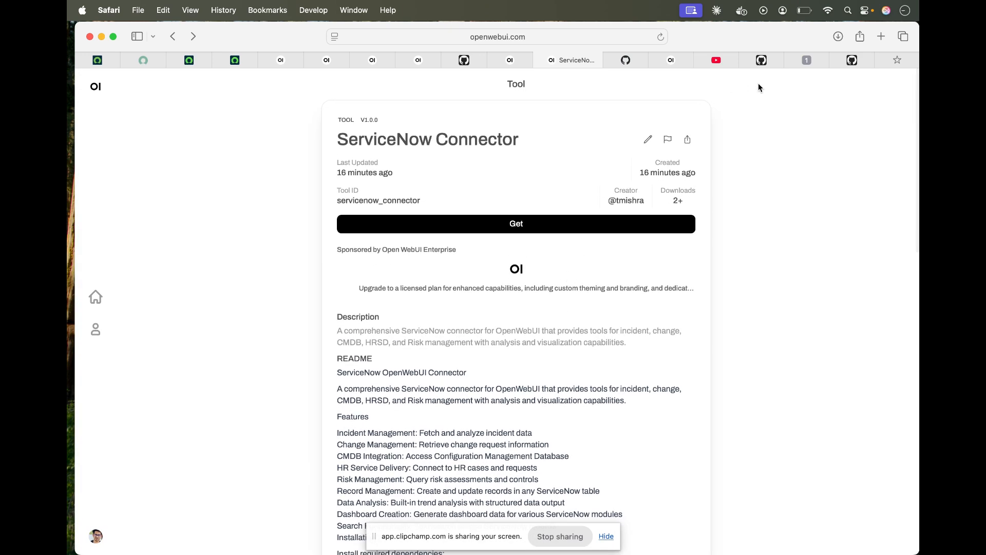
# Step: View the ServiceNow-Scripts-MCP repository on GitHub, and open the OpenWebUI-SN-Connectors repository and read through its README
pyautogui.click(763, 61)
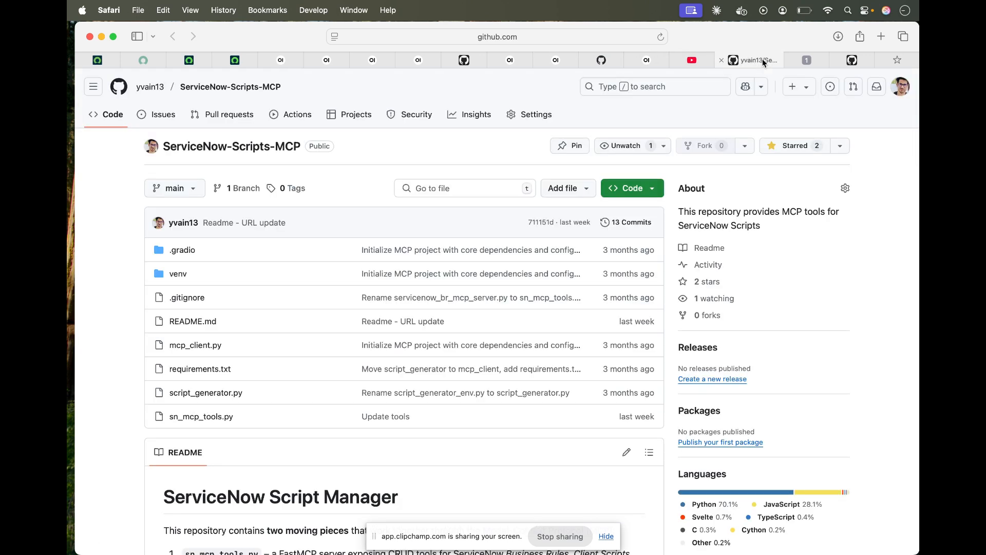
pyautogui.click(596, 60)
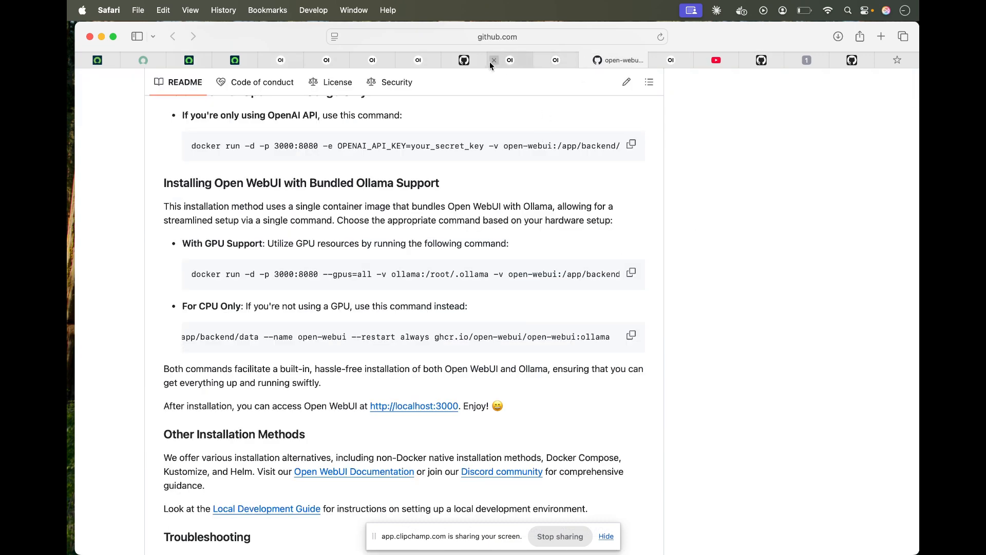
pyautogui.click(469, 59)
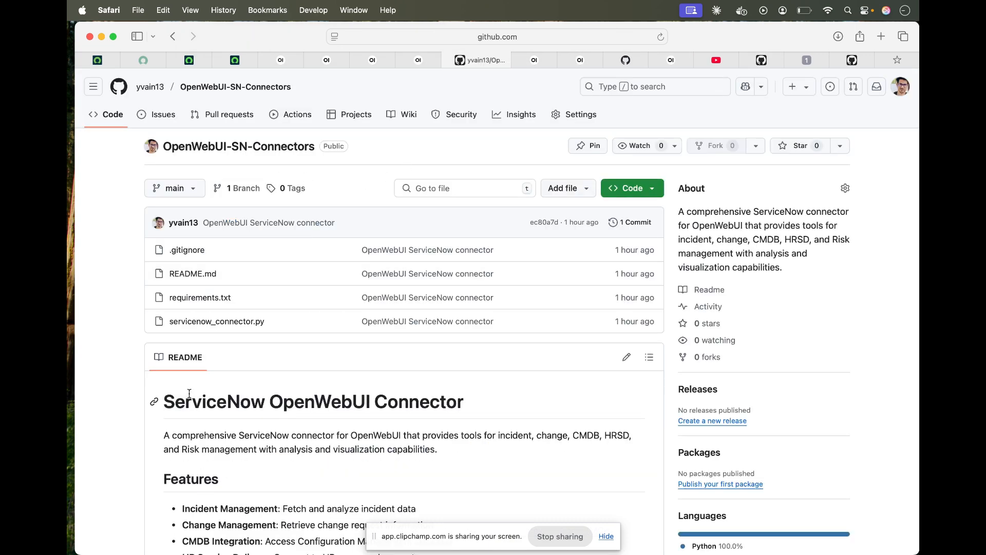
pyautogui.scroll(-8, 309, 241)
pyautogui.scroll(-8, 352, 297)
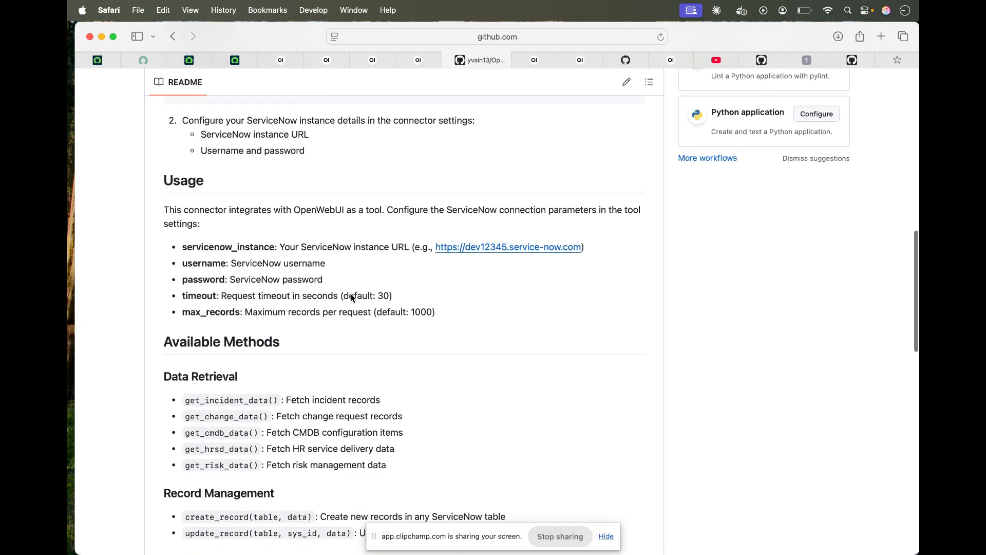
pyautogui.scroll(15, 351, 297)
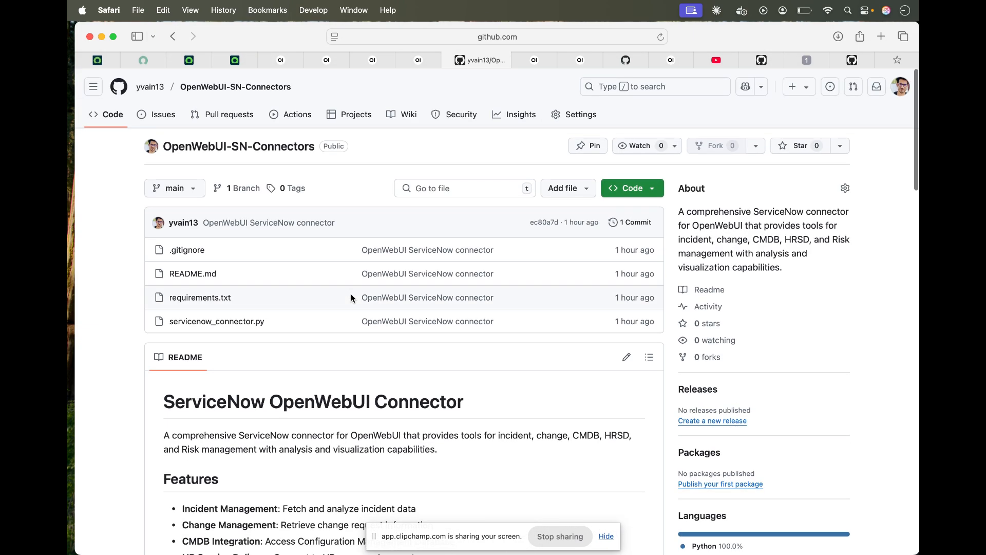